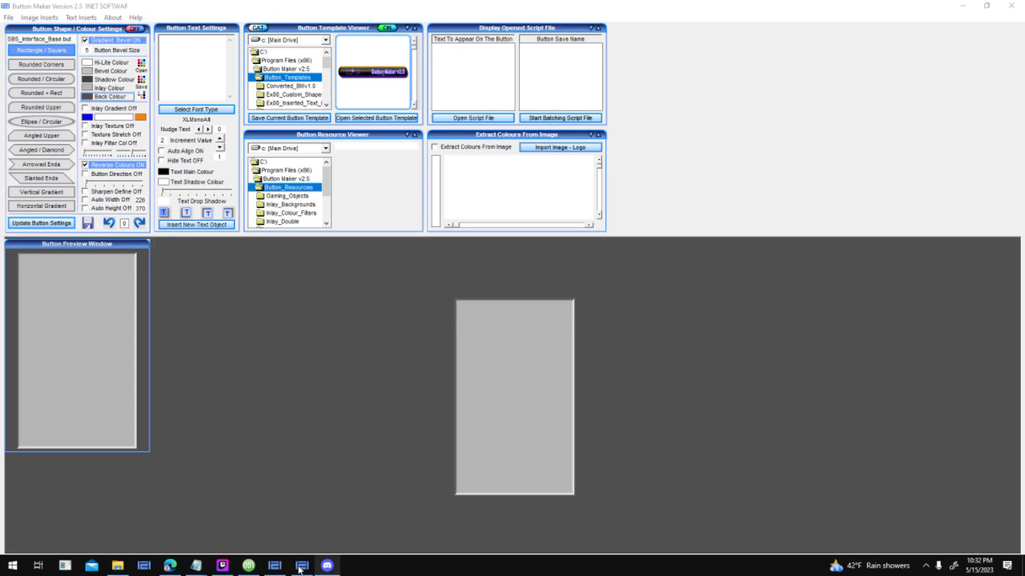
Switch to World Creator and move the World Viewer window slightly closer to the texture windows
left_click(302, 566)
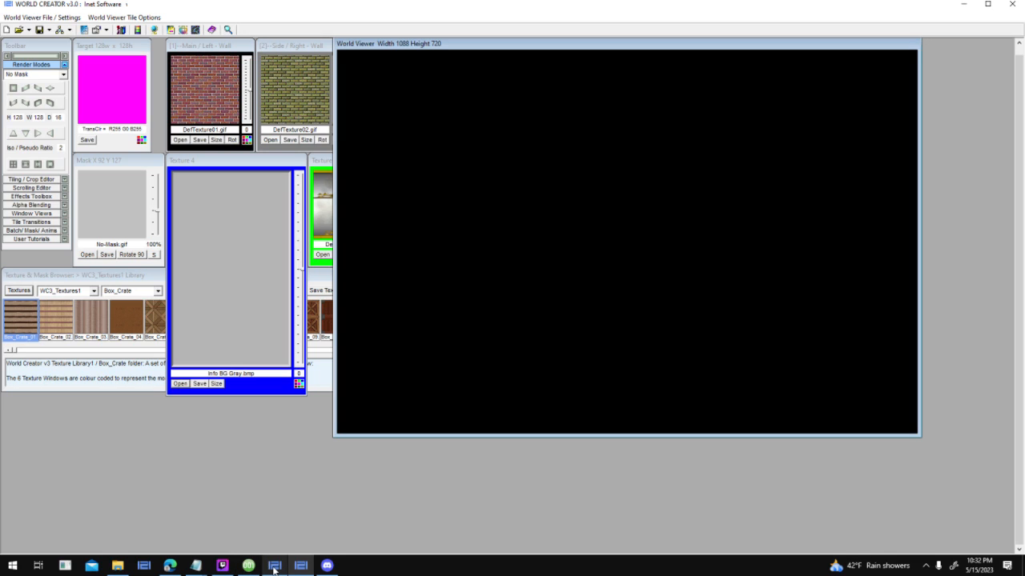
left_click(273, 566)
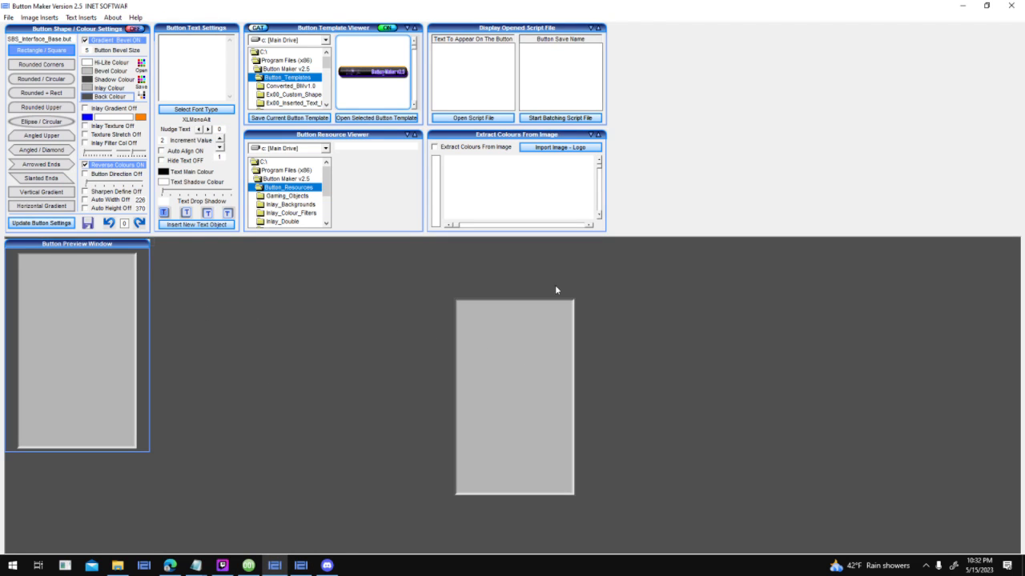
left_click(300, 565)
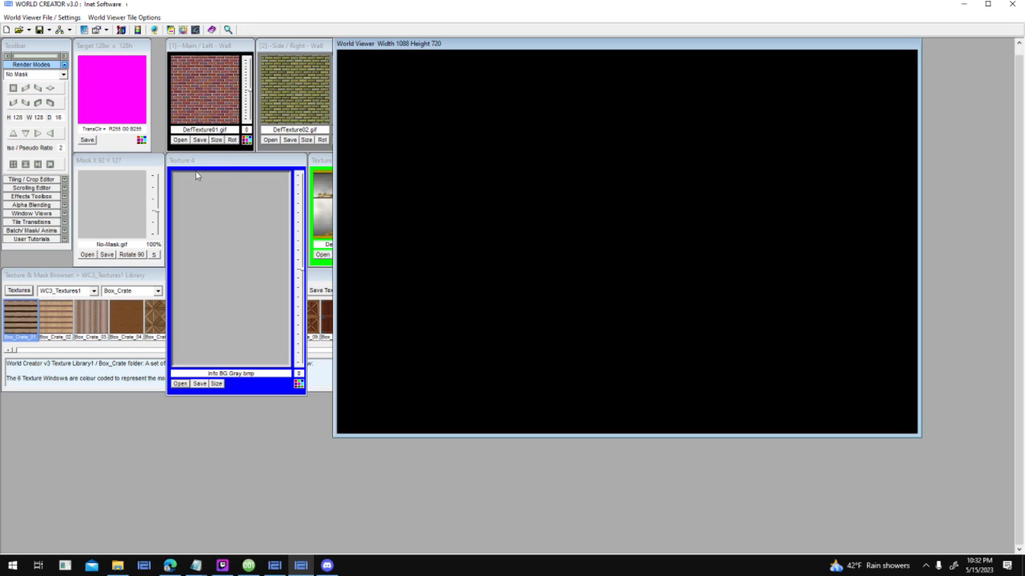
left_click_drag(491, 48, 467, 53)
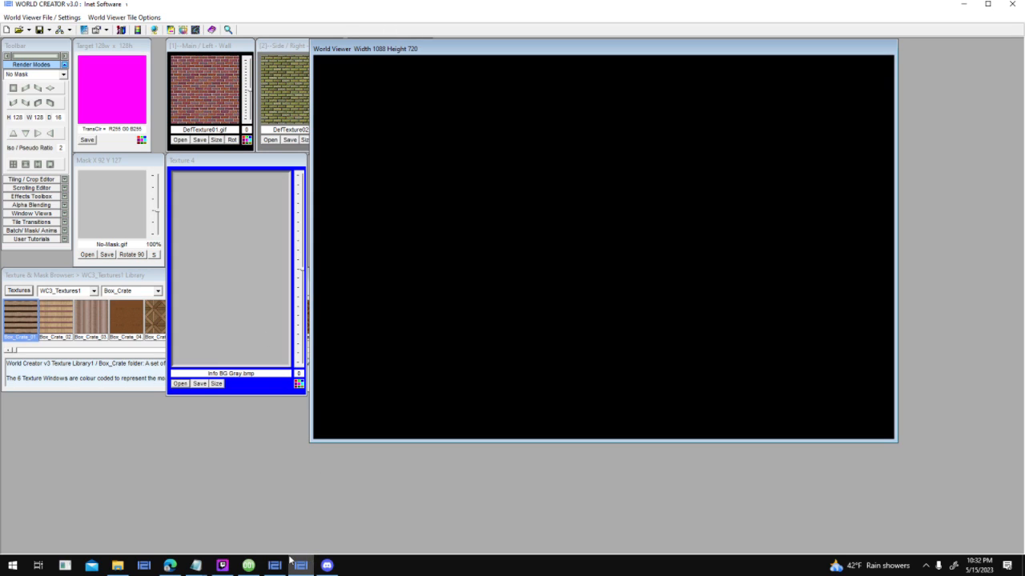
Inspect the Orbit Interface field's settings in 001 Game Creator and close them without changing anything
left_click(248, 566)
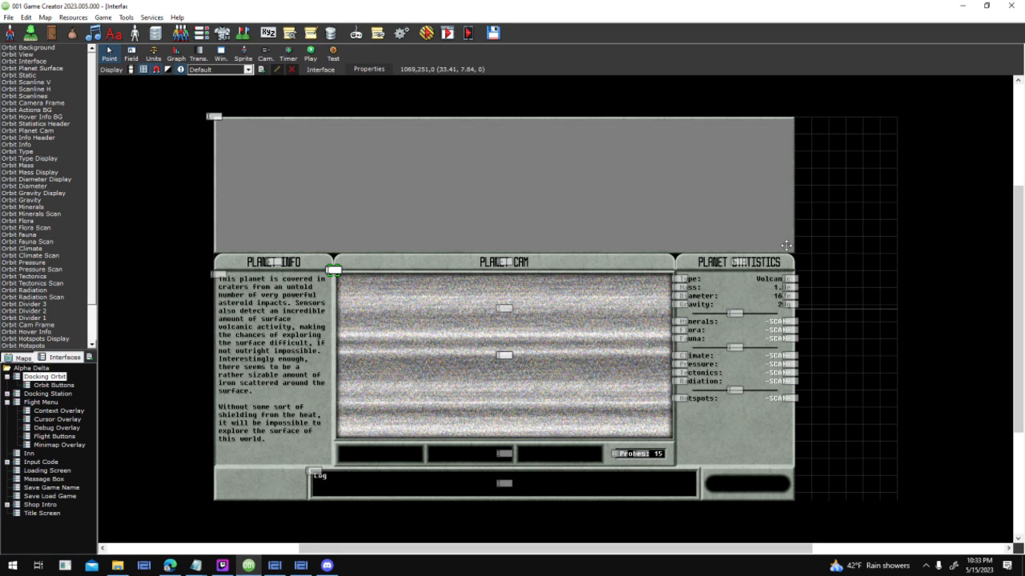
double_click(232, 258)
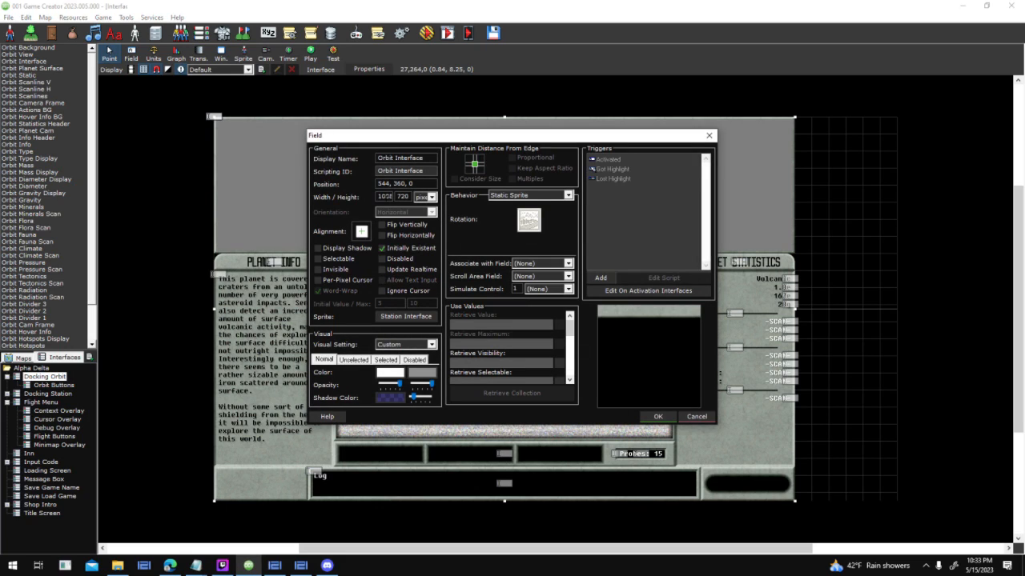
left_click(707, 421)
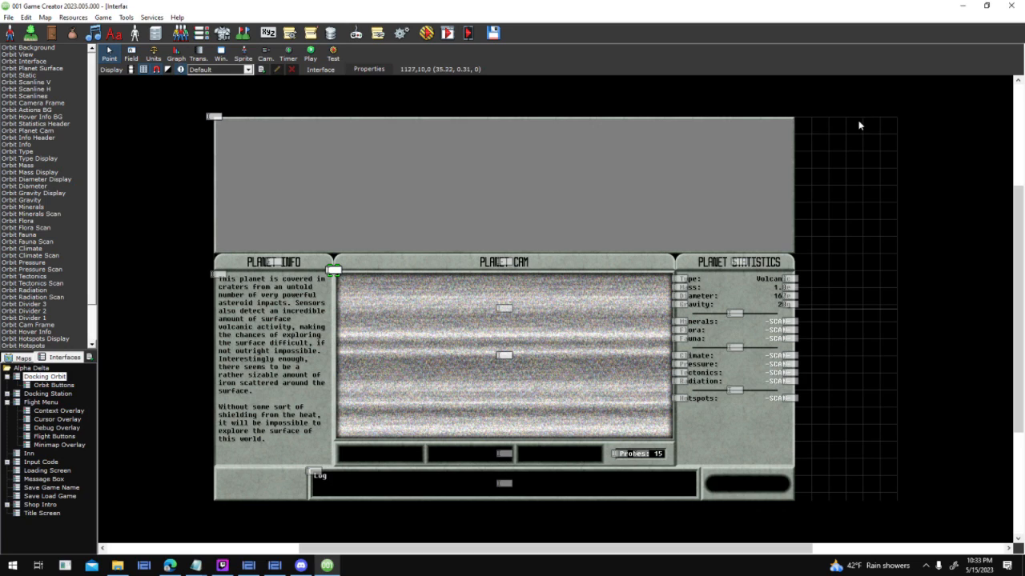
Compare the grey panel in Button Maker with the planet interface in 001 Game Creator, and return to World Creator
left_click(256, 568)
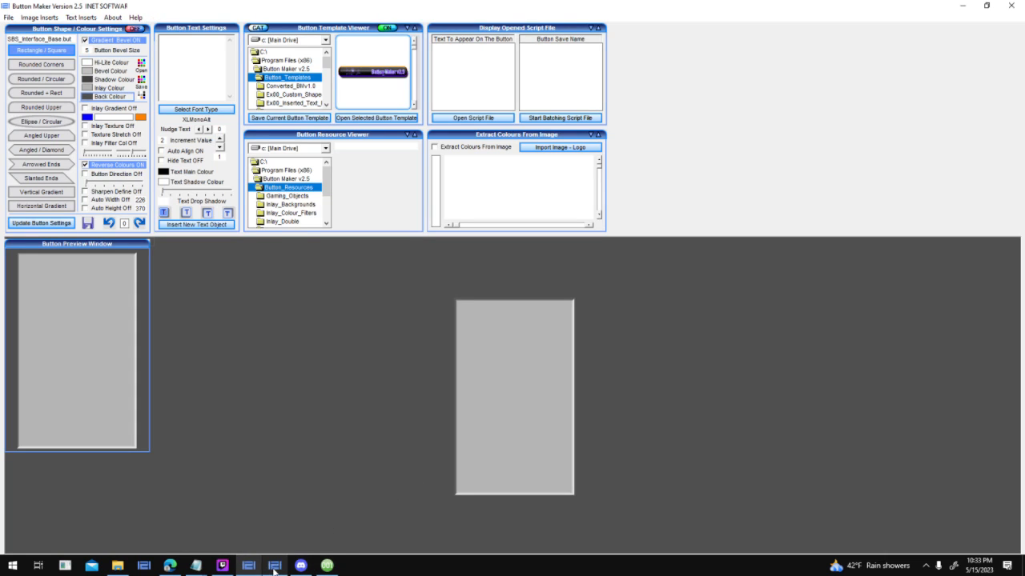
left_click(275, 565)
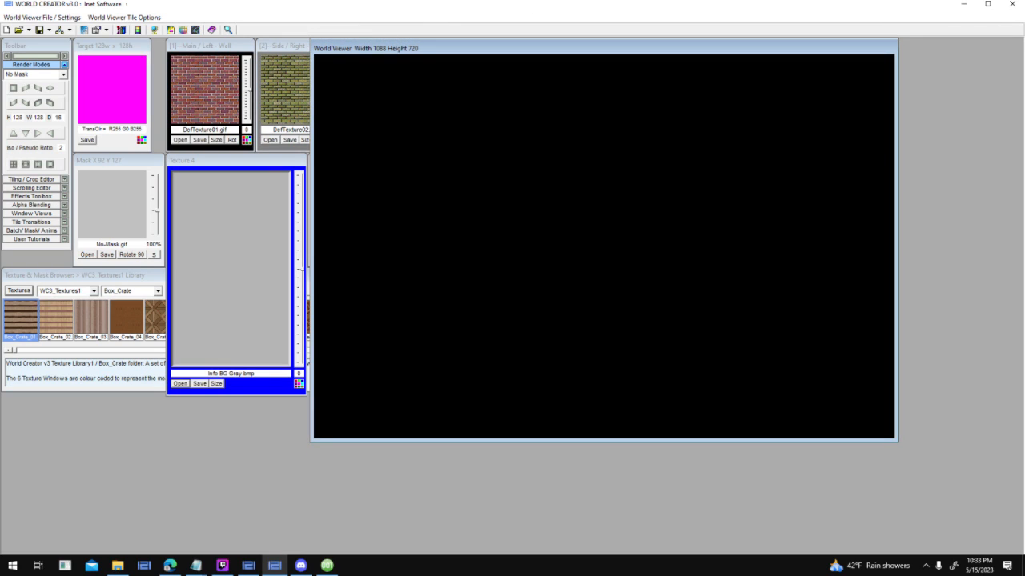
left_click(327, 565)
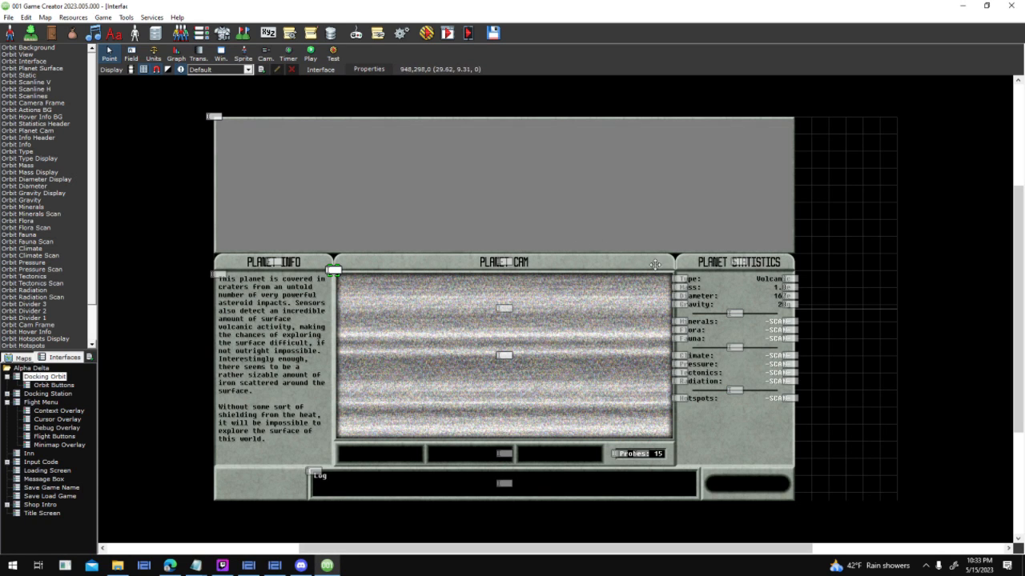
left_click(274, 566)
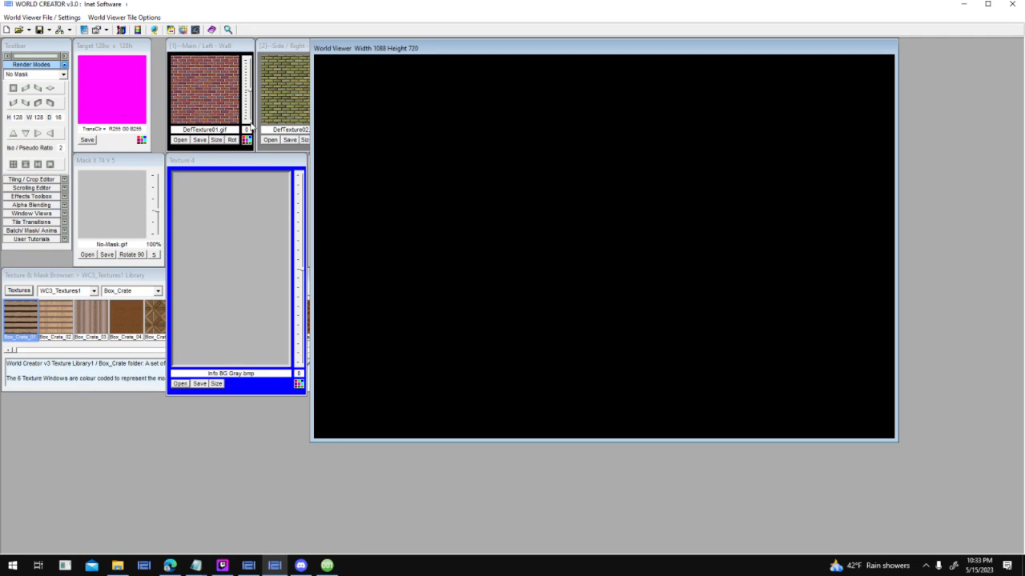
Set the render mode to Bump and try the Height - Width option, leaving it off
left_click(58, 73)
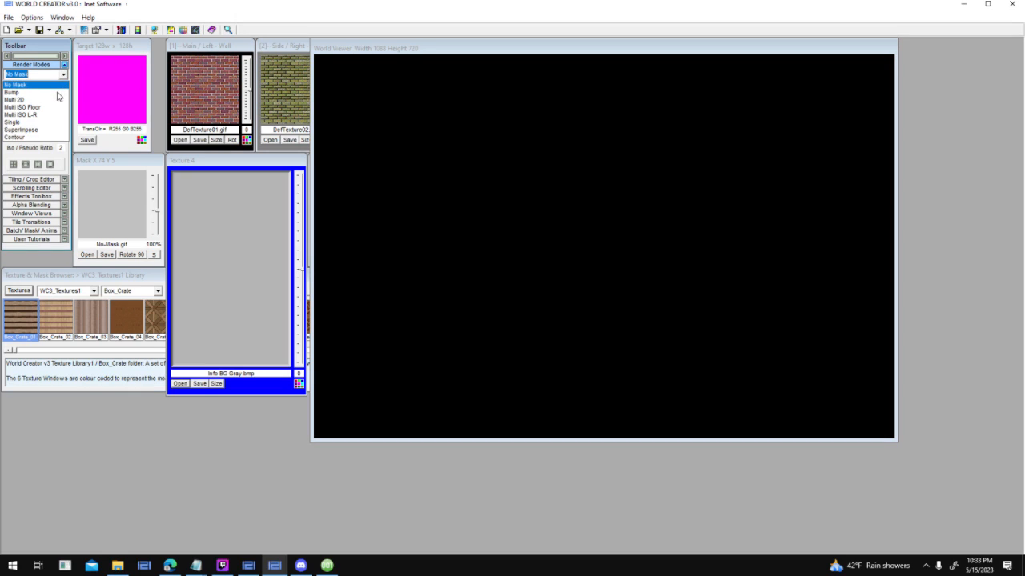
left_click(59, 95)
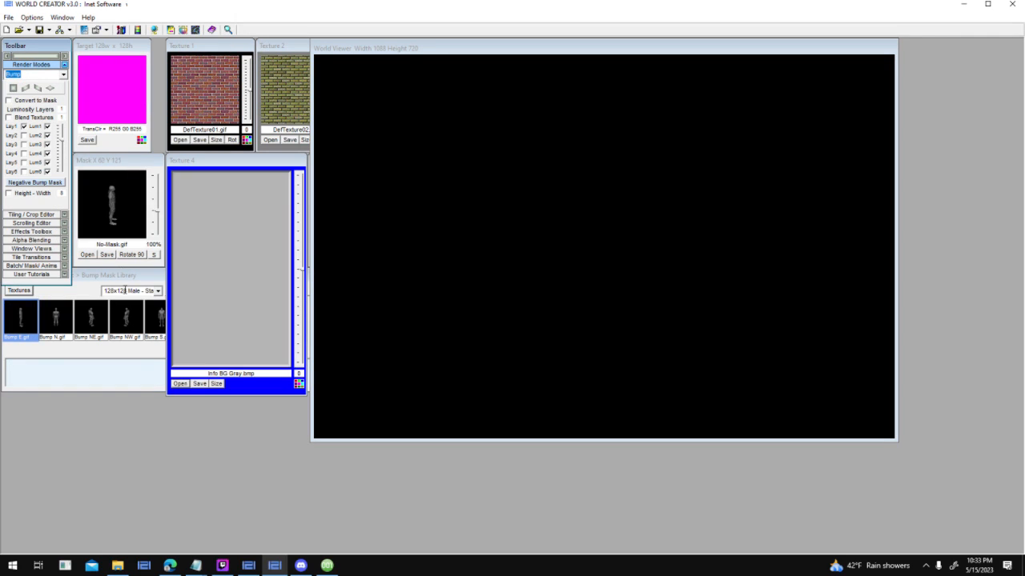
left_click_drag(206, 249, 212, 228)
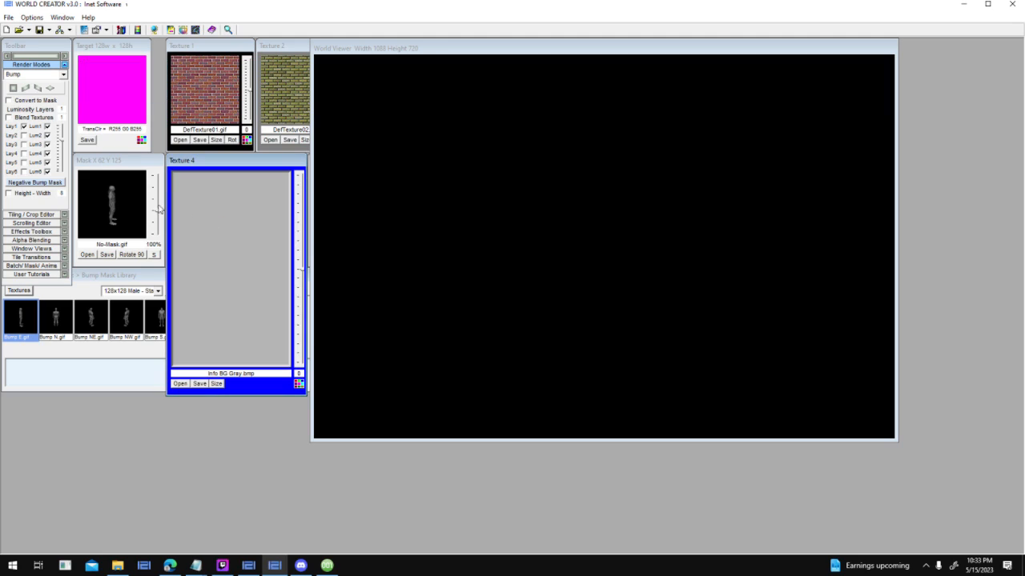
left_click(17, 196)
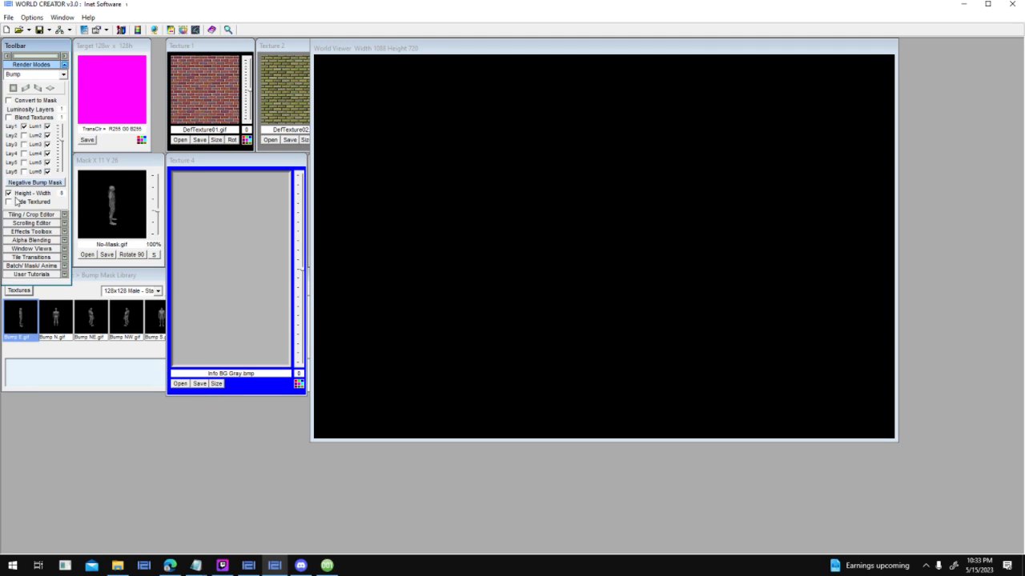
left_click(18, 193)
left_click(476, 80)
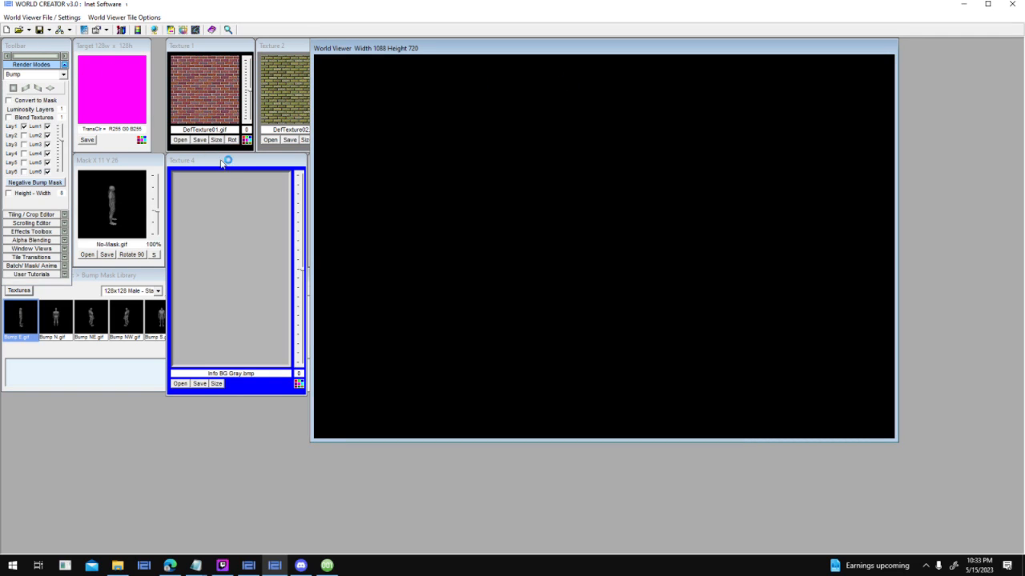
Load View Frame.bmp from the Test Interface folder into Texture 1, listing all recognised image formats
left_click(181, 141)
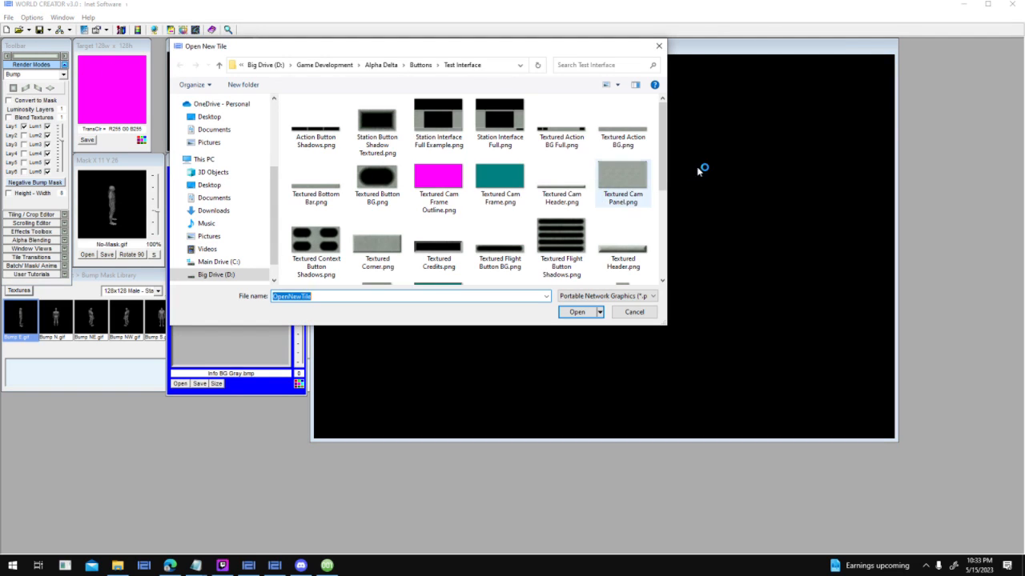
left_click(615, 301)
left_click(627, 500)
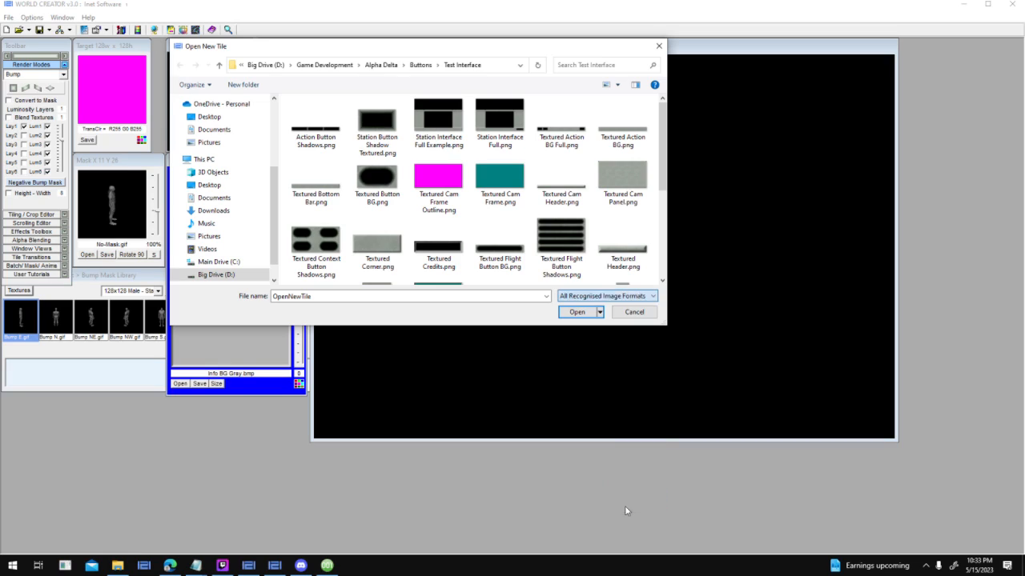
left_click_drag(664, 134, 657, 247)
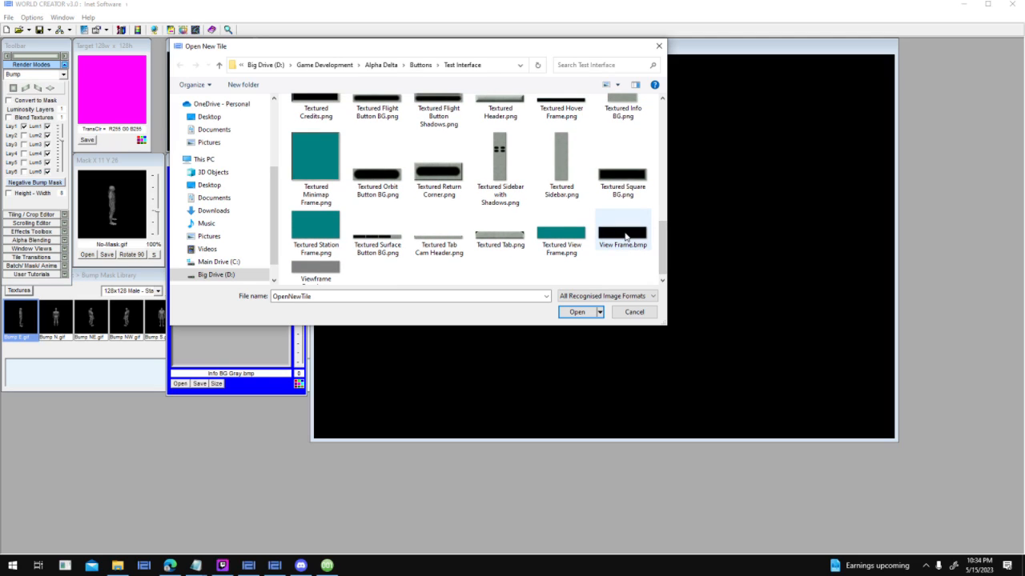
double_click(628, 236)
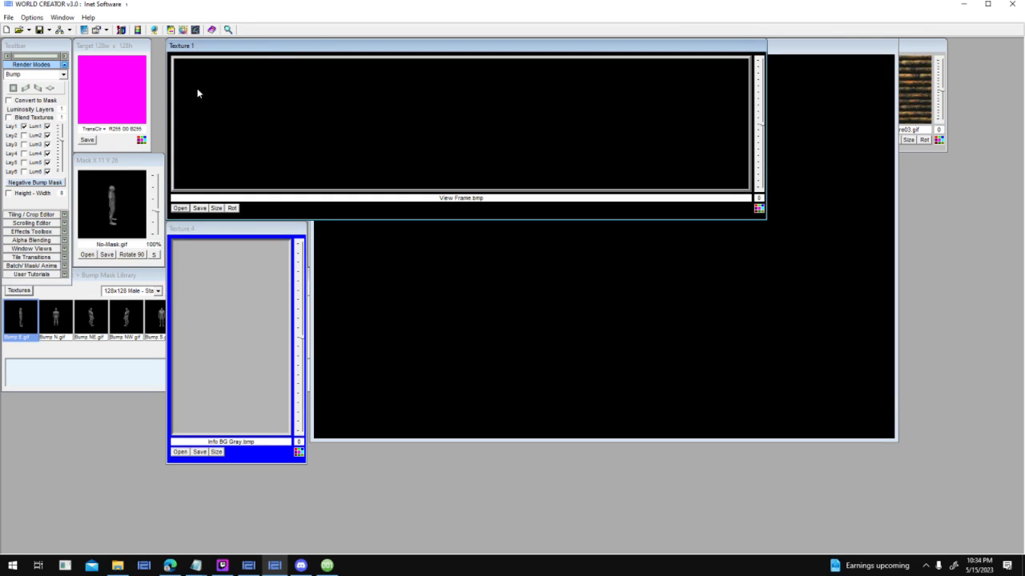
Place the View Frame texture in the World Viewer, aligned along the upper edge of its canvas
left_click(639, 282)
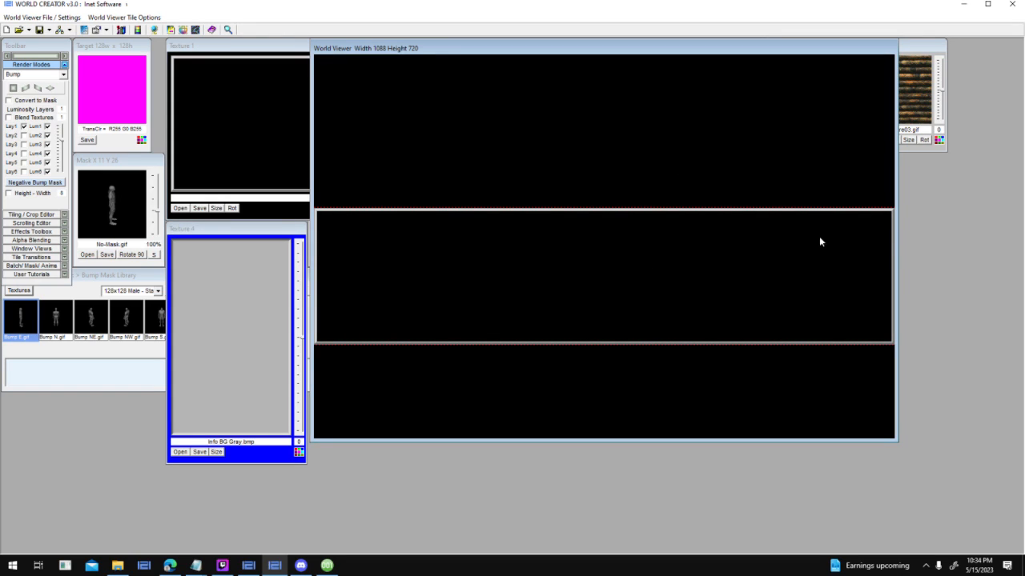
left_click_drag(804, 212, 800, 64)
right_click(769, 296)
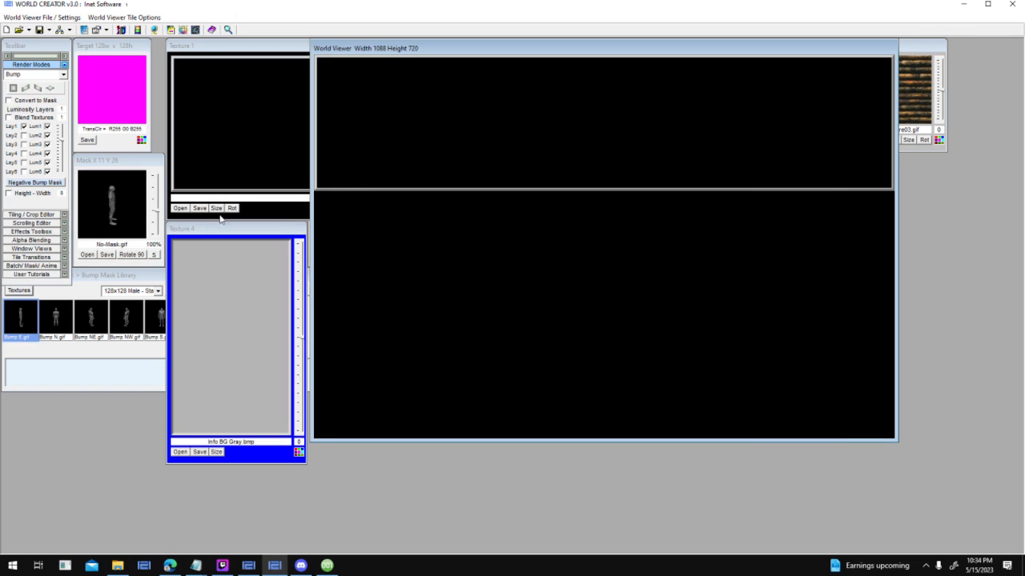
Load Tab Cam Header.bmp into Texture 1 and place it in the World Viewer below the view frame
left_click(179, 208)
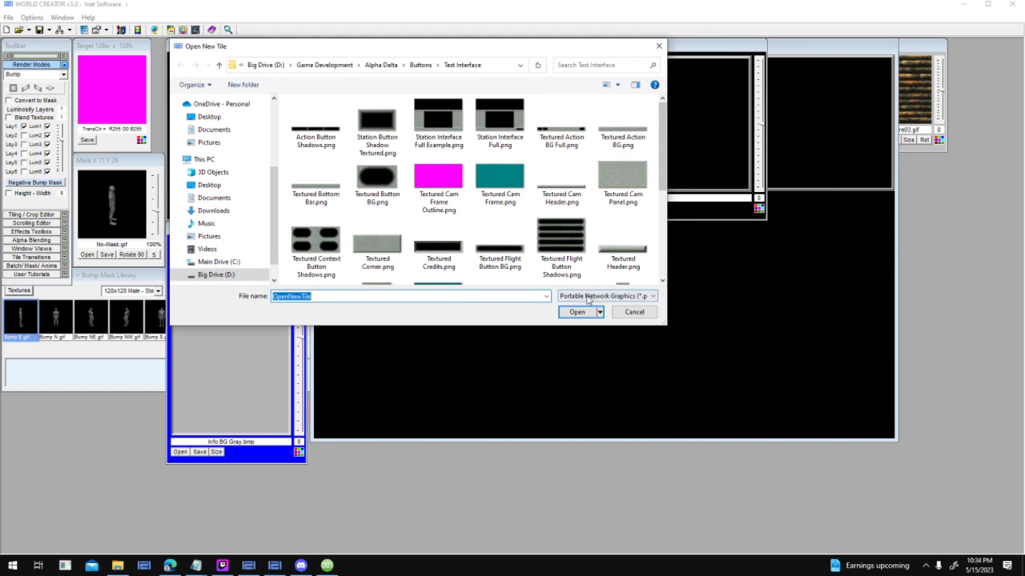
left_click(629, 298)
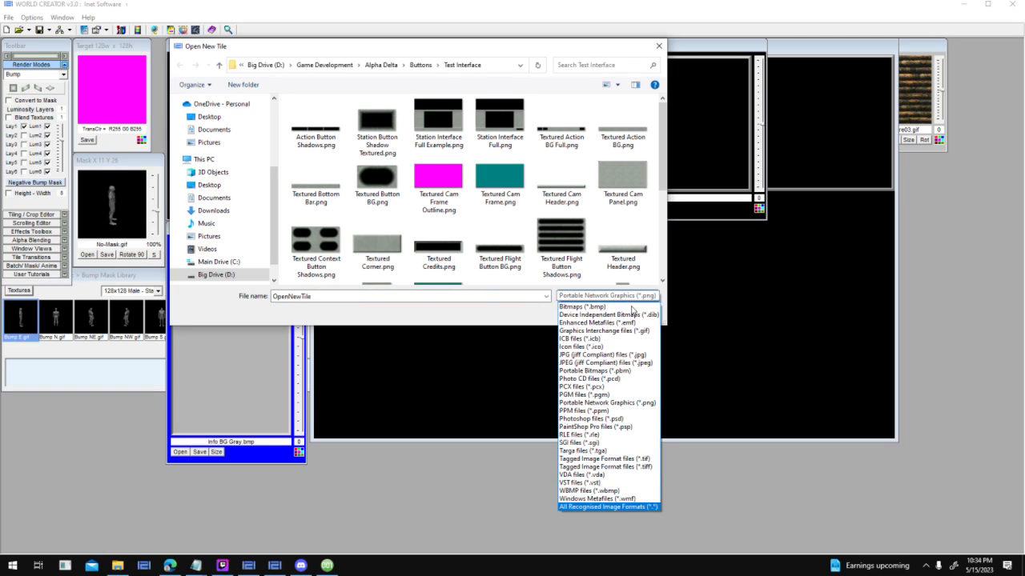
left_click(603, 496)
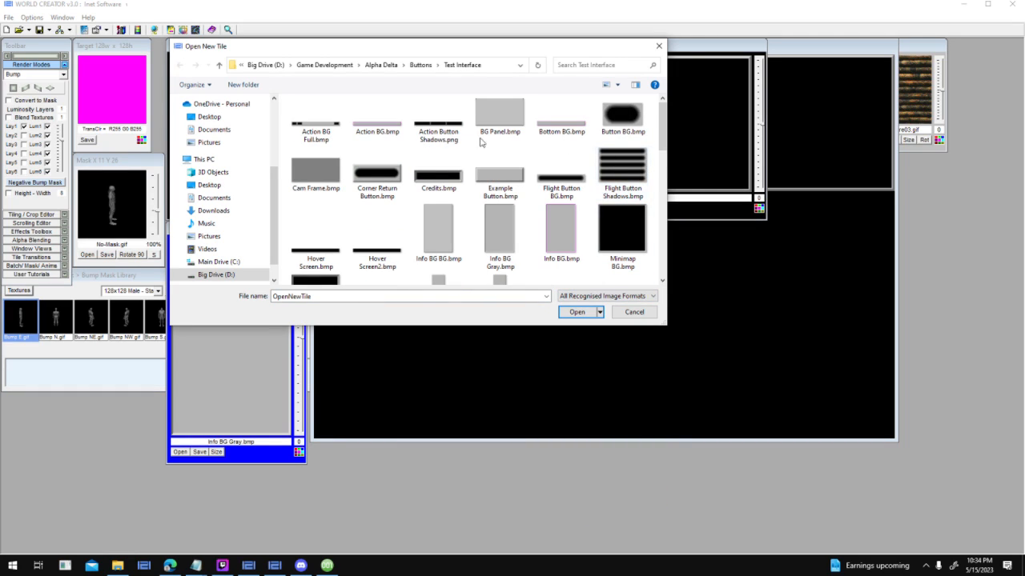
scroll(424, 231, "down", 2)
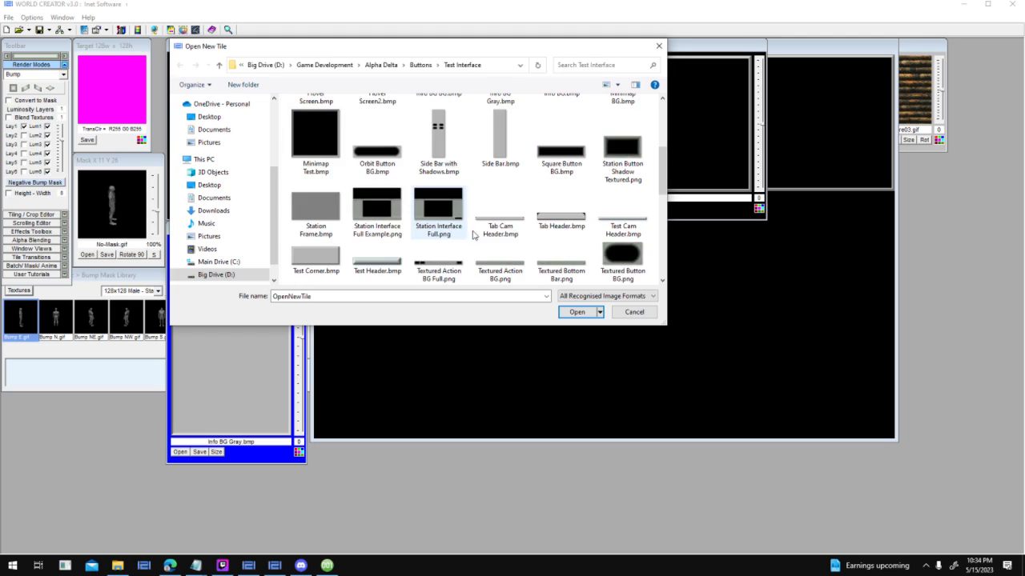
double_click(516, 222)
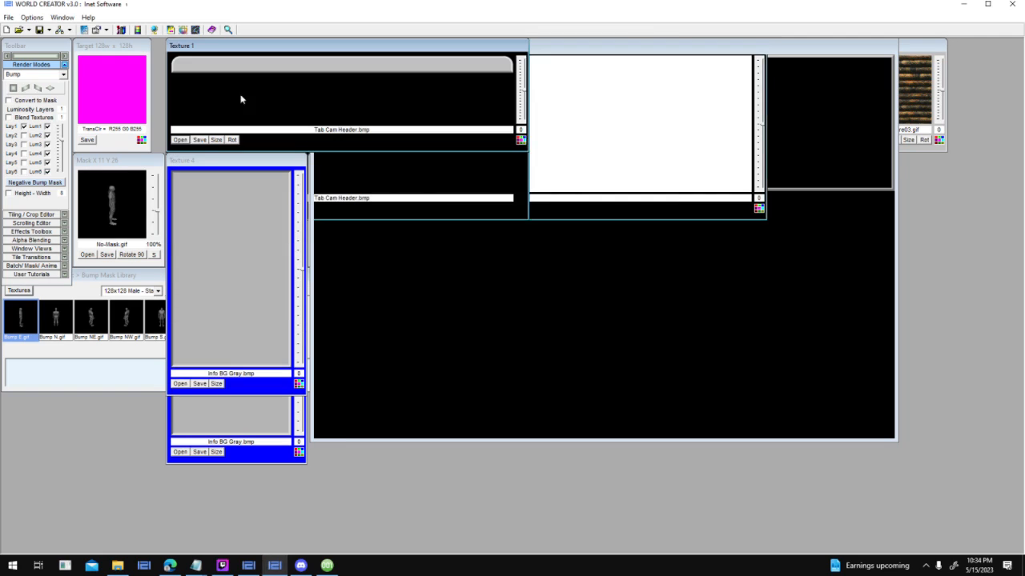
Load Tab Header.bmp into Texture 1 and place it just below the view frame, above and left of the cam header
left_click(187, 141)
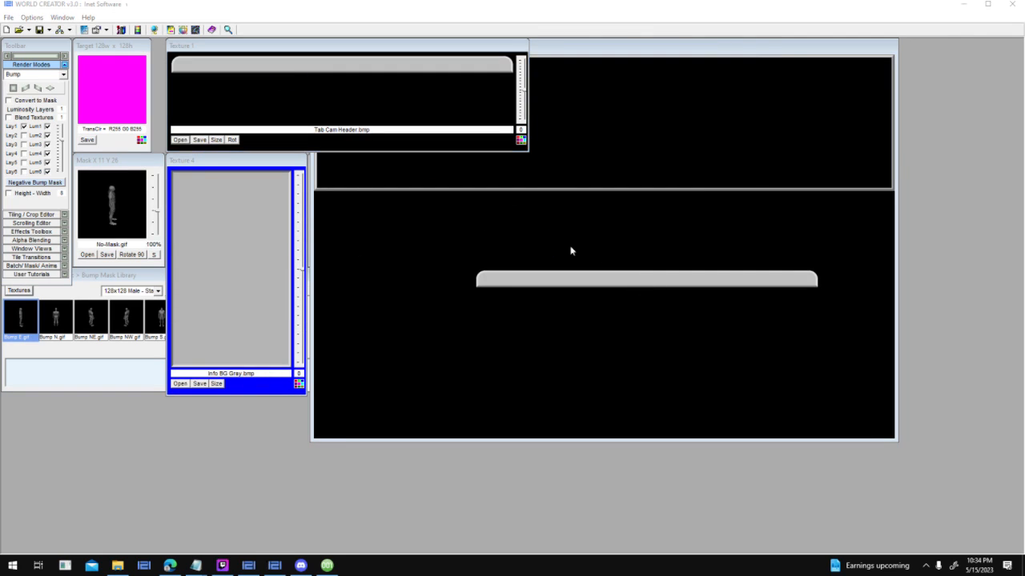
left_click(624, 296)
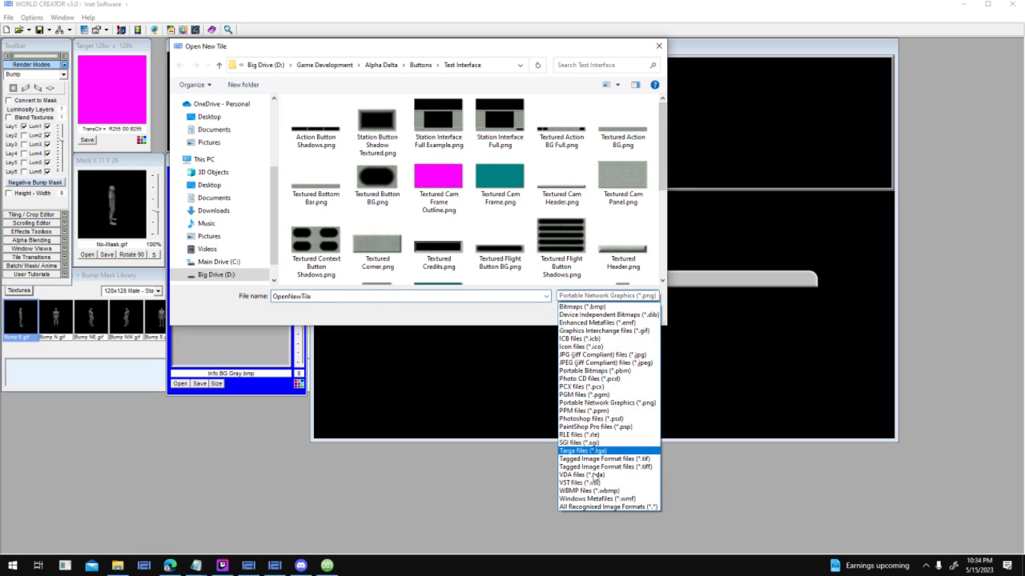
left_click(600, 509)
left_click_drag(663, 151, 665, 210)
double_click(565, 143)
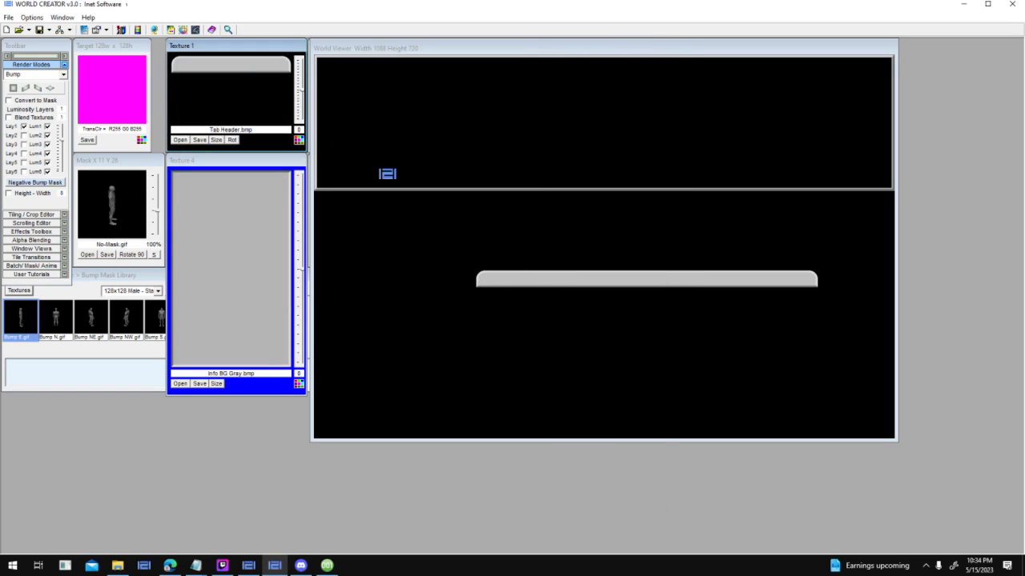
left_click(421, 211)
Place the Info BG Gray texture in the World Viewer beneath the small tab header and shift it towards the canvas's left edge
left_click_drag(202, 199, 421, 309)
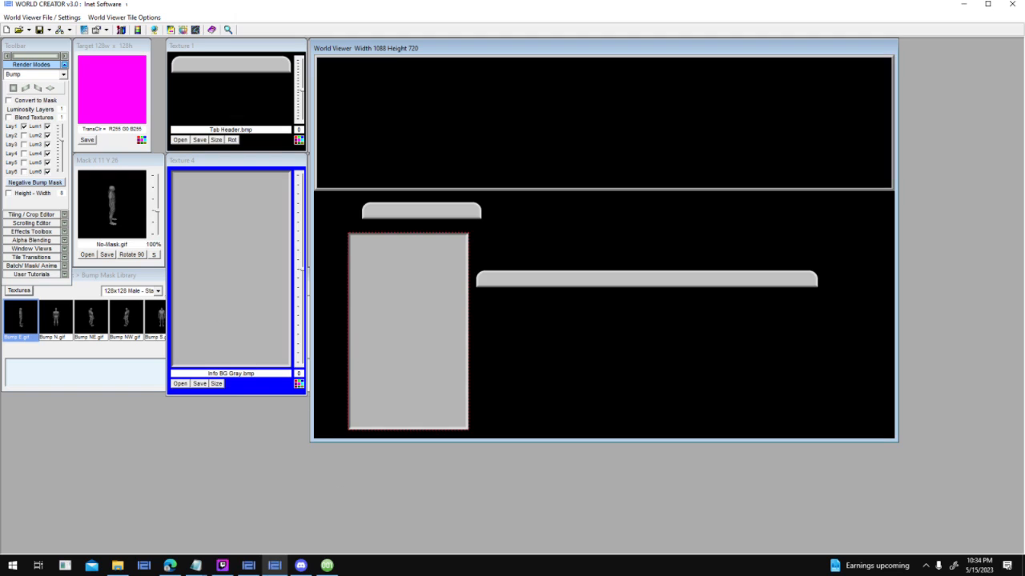
left_click(248, 565)
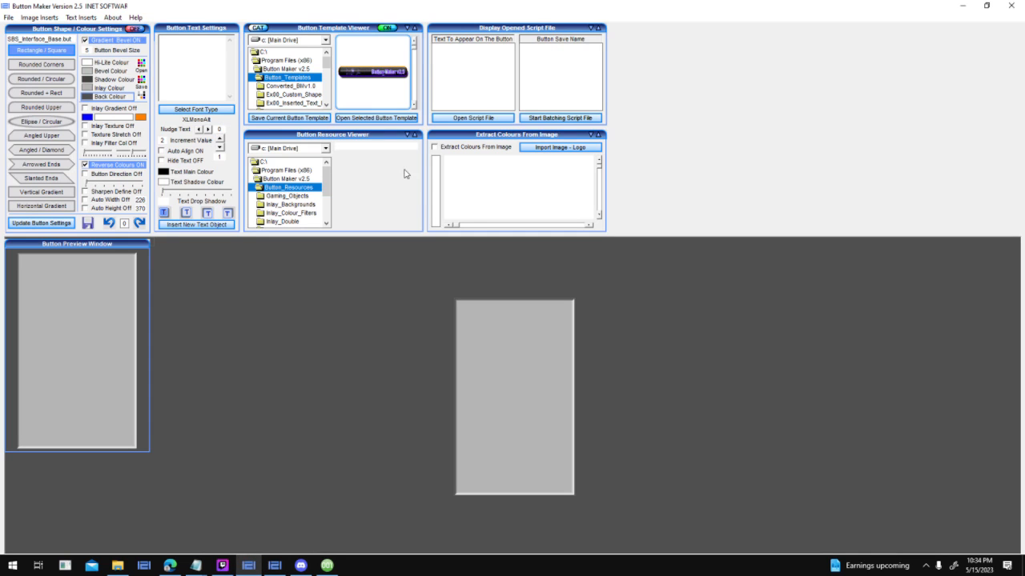
left_click(275, 565)
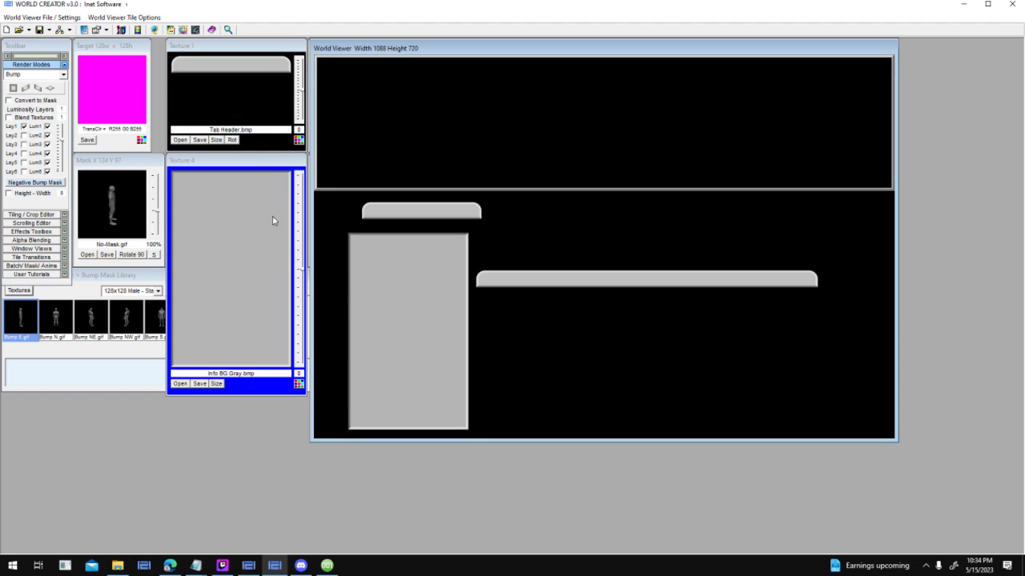
left_click_drag(411, 293, 385, 280)
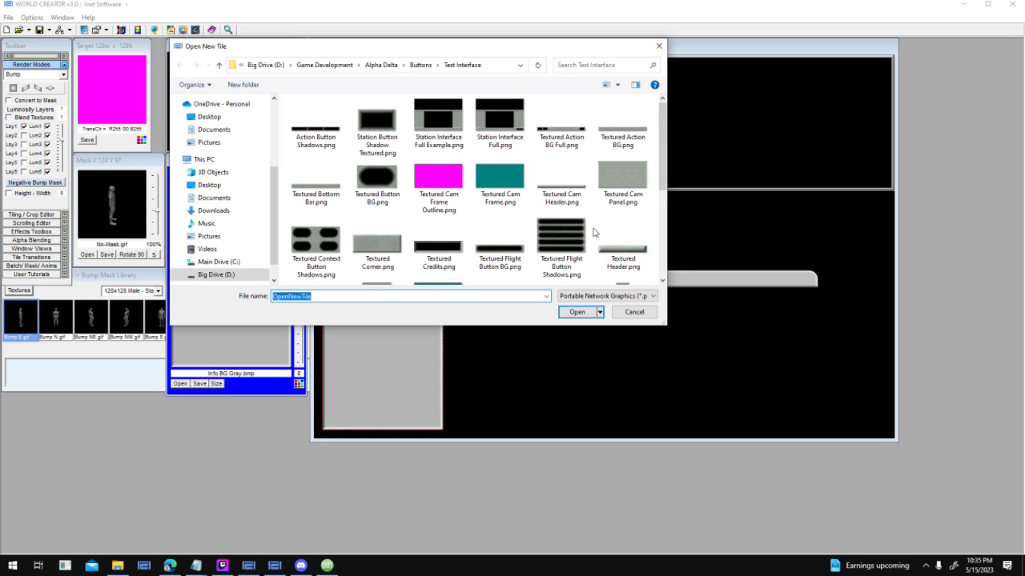
Load Test Corner.bmp into Texture 1 from all recognised image formats and place it in the World Viewer beside the info background
scroll(593, 232, "down", 3)
scroll(661, 206, "down", 1)
left_click(607, 295)
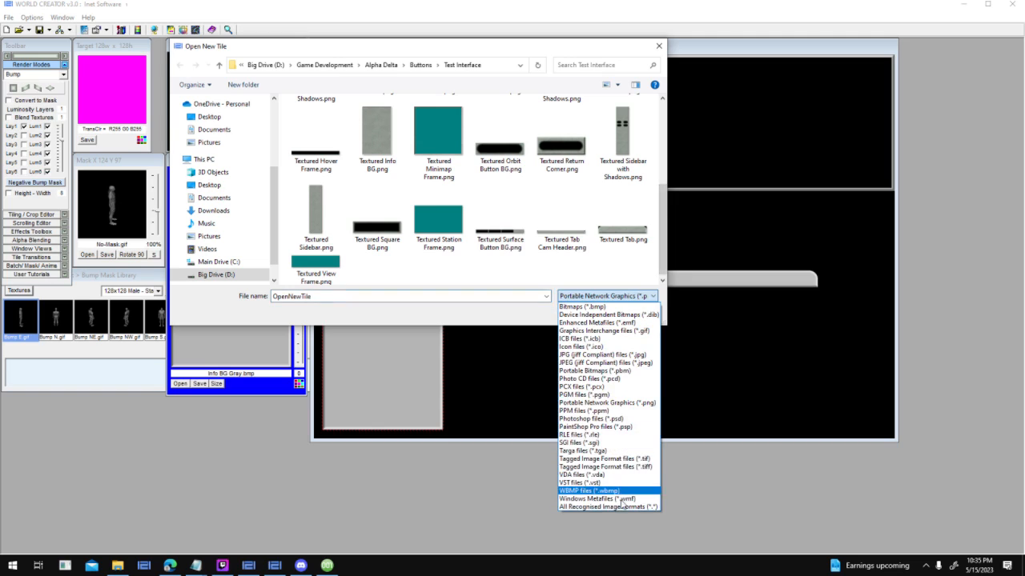
left_click(621, 507)
left_click_drag(663, 144, 692, 176)
double_click(316, 183)
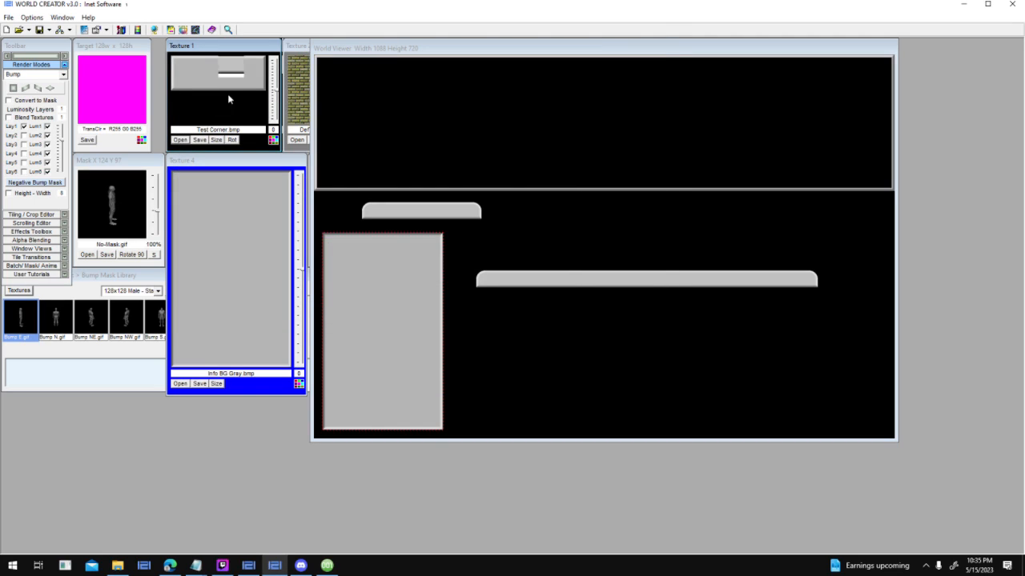
left_click_drag(228, 83, 495, 332)
left_click(497, 329)
Show the corner tile's properties in the World Viewer and check the reference orbit interface in 001 Game Creator
right_click(676, 322)
right_click(625, 153)
left_click(526, 332)
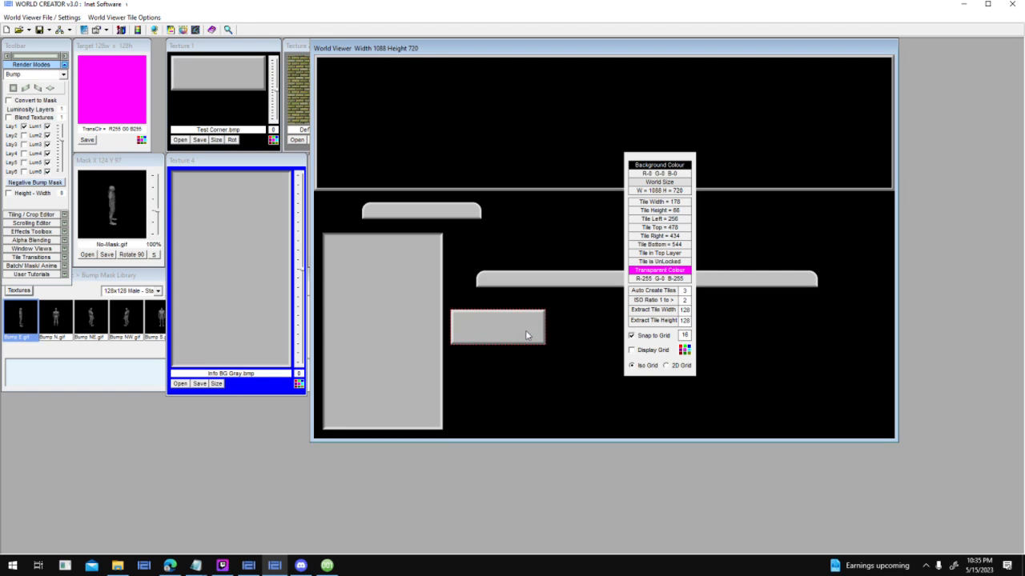
left_click(327, 566)
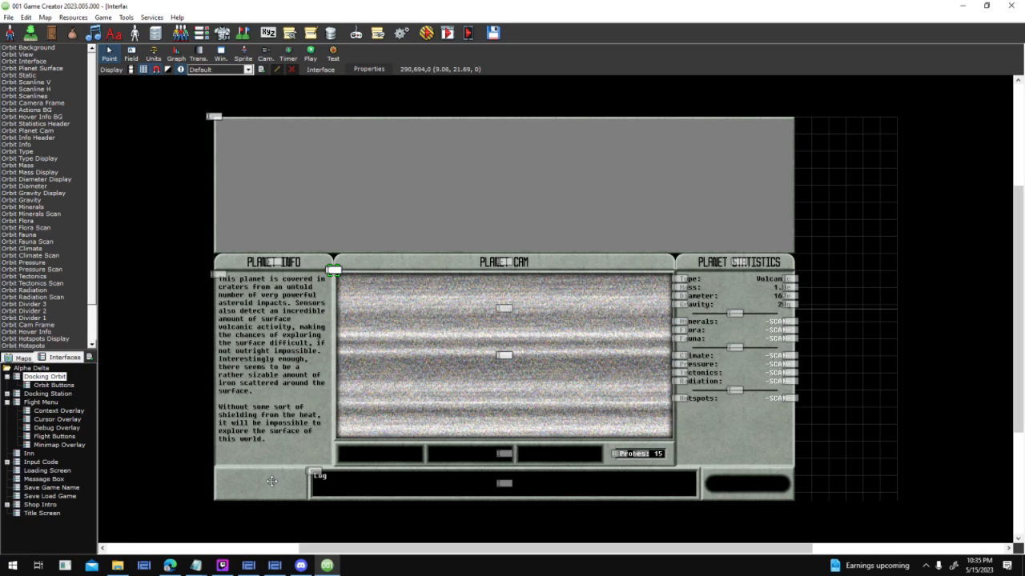
left_click(325, 565)
Load Textured Corner.png into Texture 2 and compare its size with that of the Test Corner.bmp texture
left_click(294, 140)
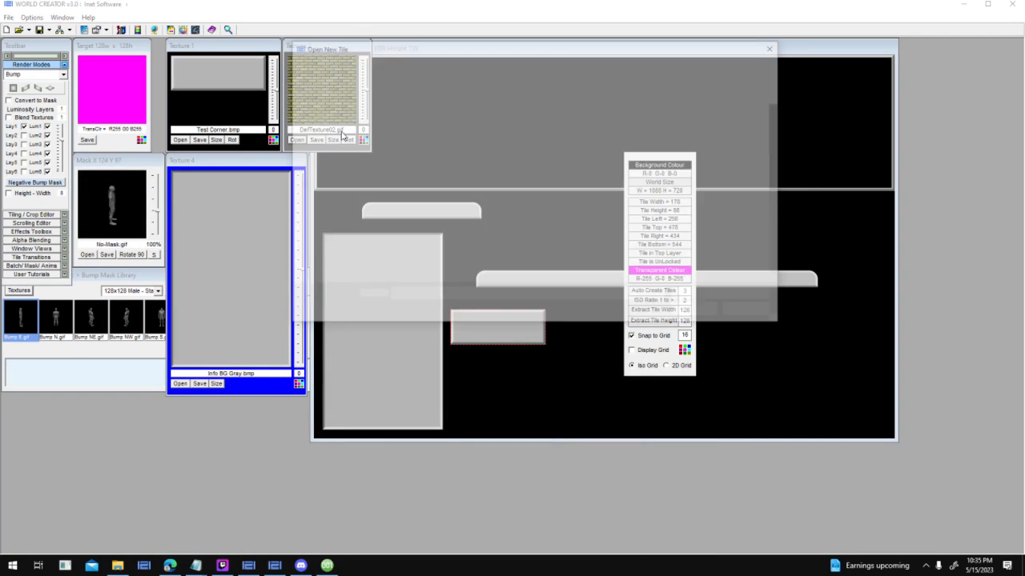
scroll(554, 203, "down", 5)
scroll(520, 224, "up", 5)
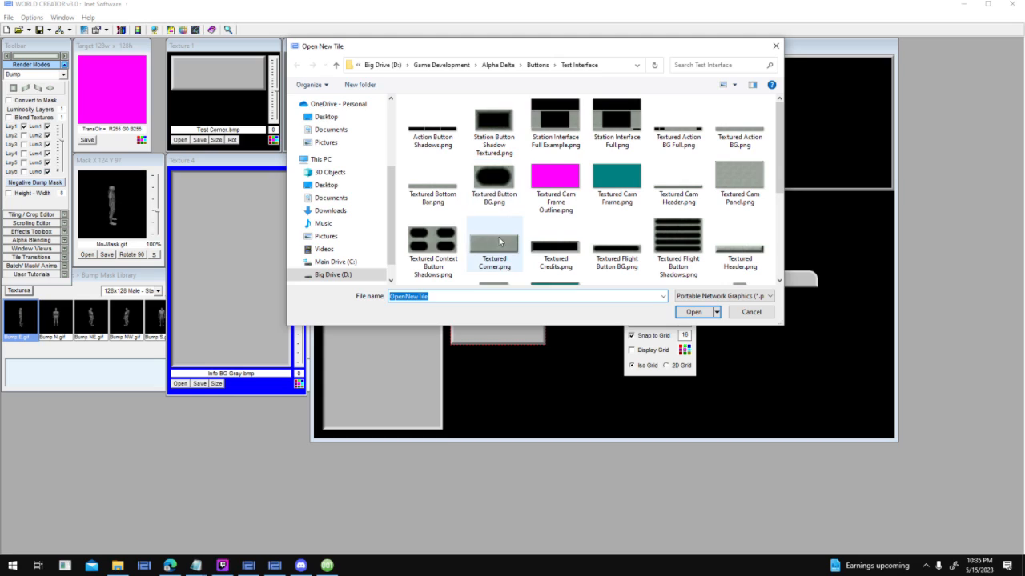
double_click(499, 241)
left_click(333, 139)
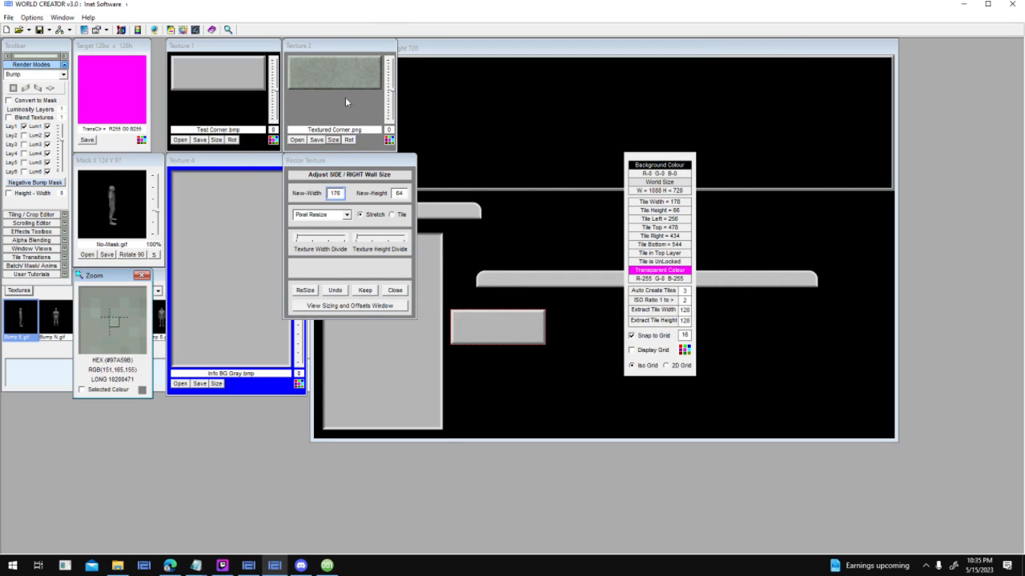
left_click(393, 290)
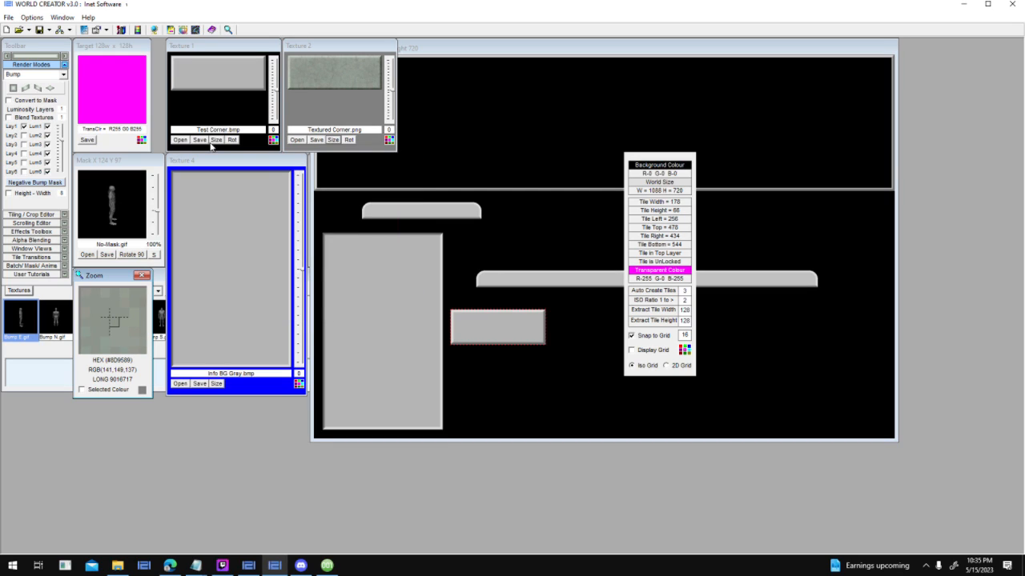
left_click(215, 140)
left_click(280, 292)
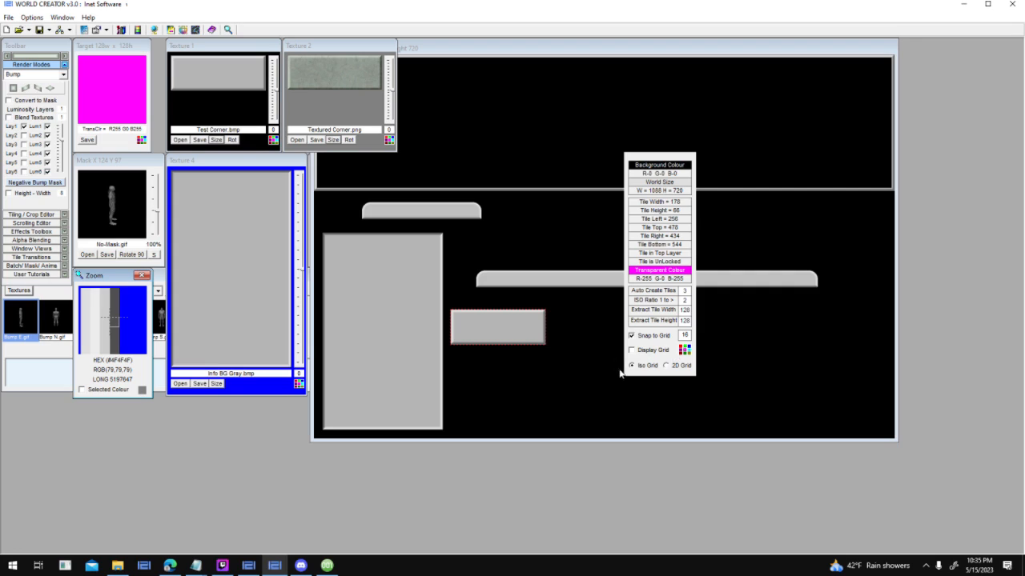
Apply Restore Transparency to the corner tile's edge in the World Viewer
left_click(556, 381)
right_click(542, 335)
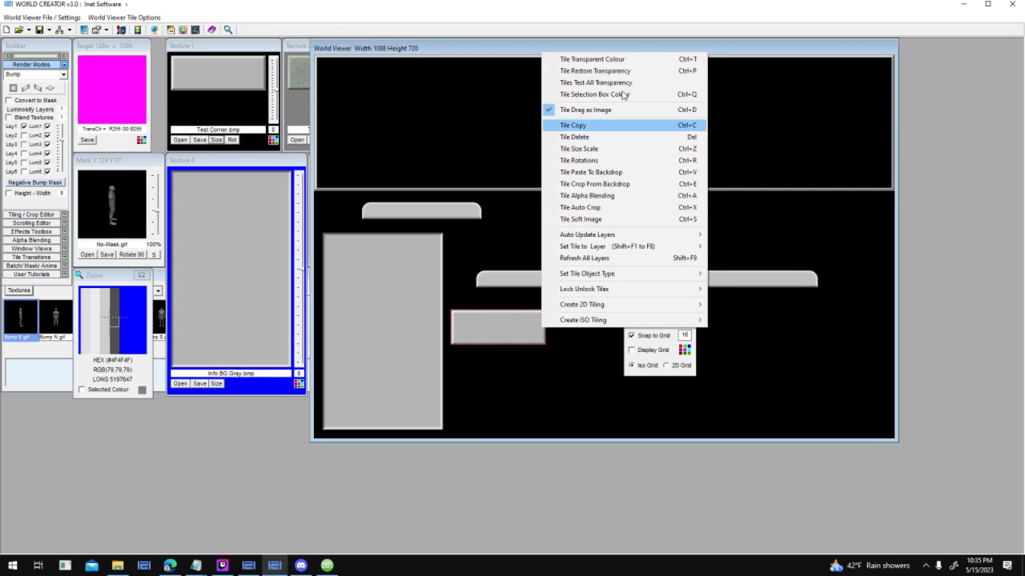
left_click(613, 71)
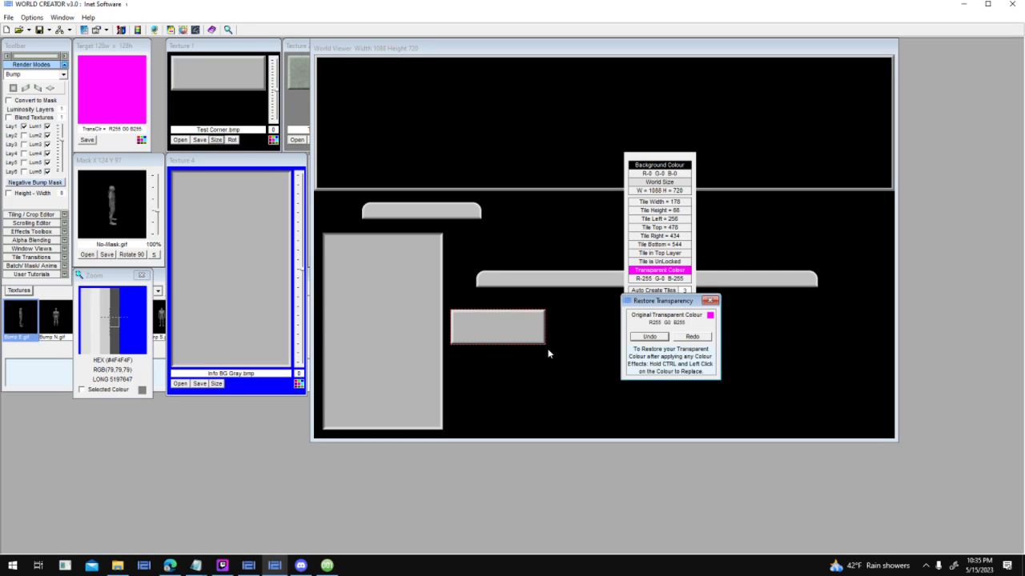
left_click(648, 337)
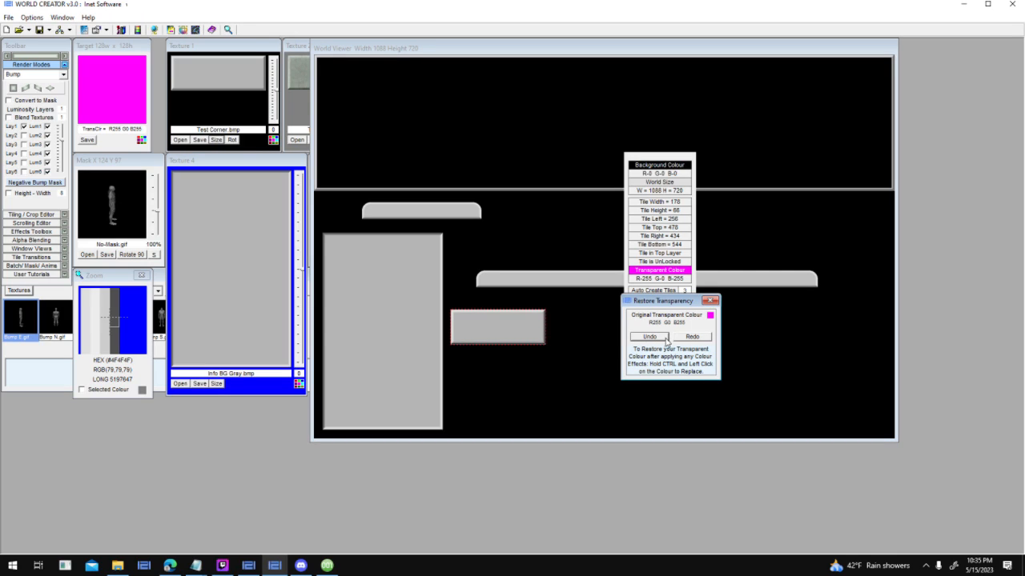
left_click(534, 346)
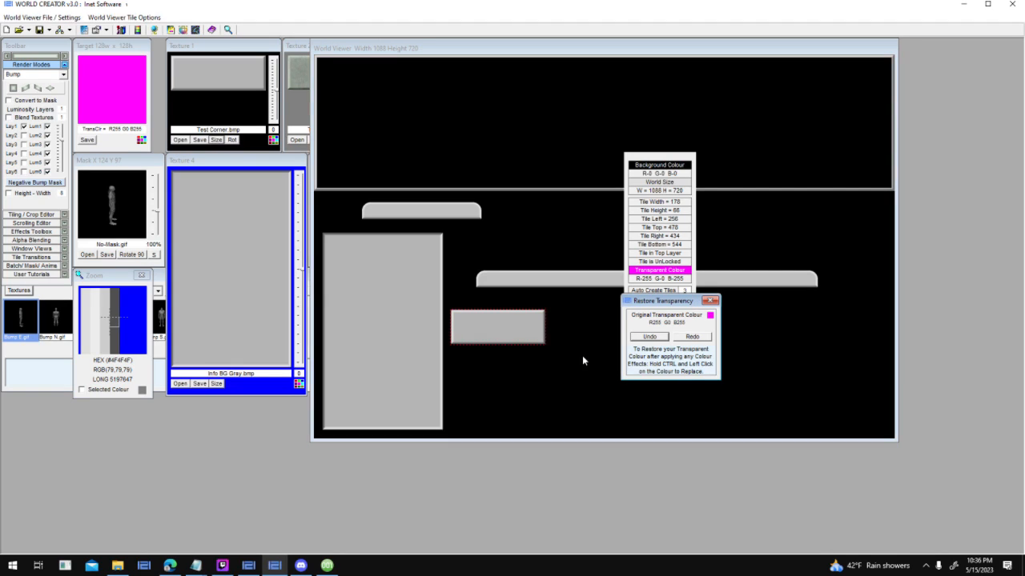
left_click(708, 301)
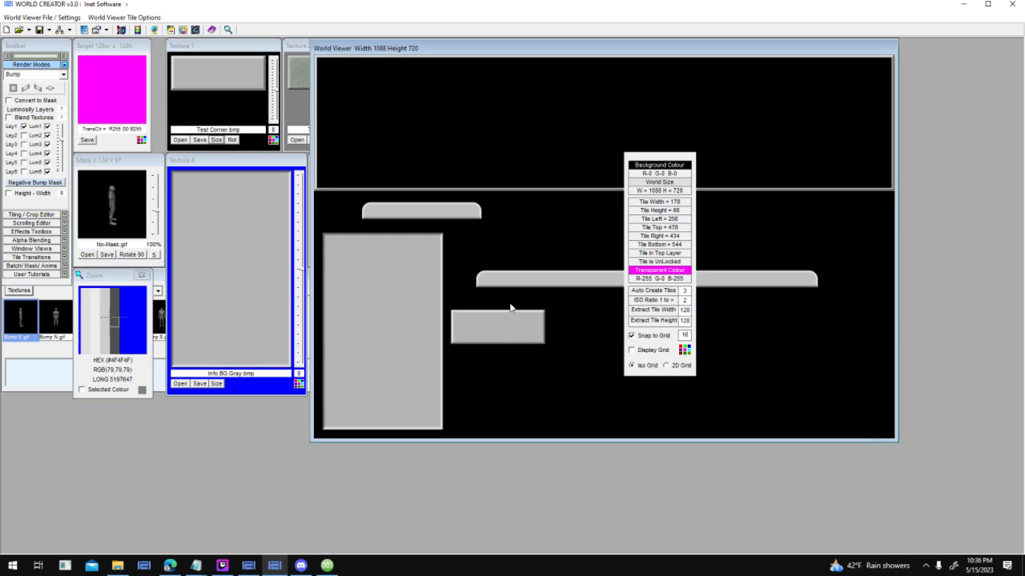
Move the corner tile up slightly beneath the cam header and select the view frame tile
left_click(503, 323)
left_click_drag(523, 325, 523, 308)
double_click(633, 144)
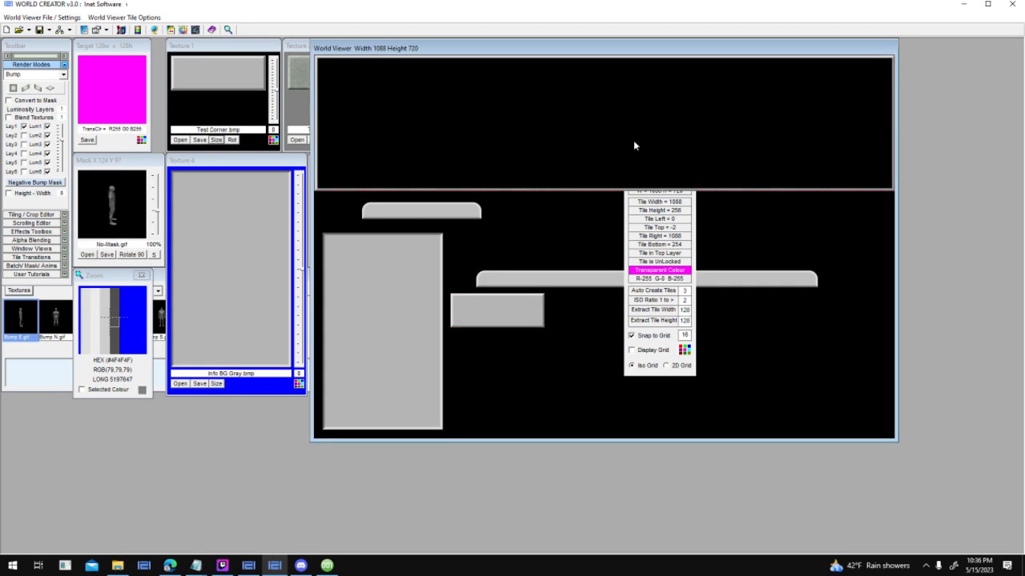
Load Bottom BG.bmp into Texture 1 and place it in the World Viewer near the canvas's lower edge
scroll(633, 192, "down", 5)
left_click(606, 296)
left_click(602, 507)
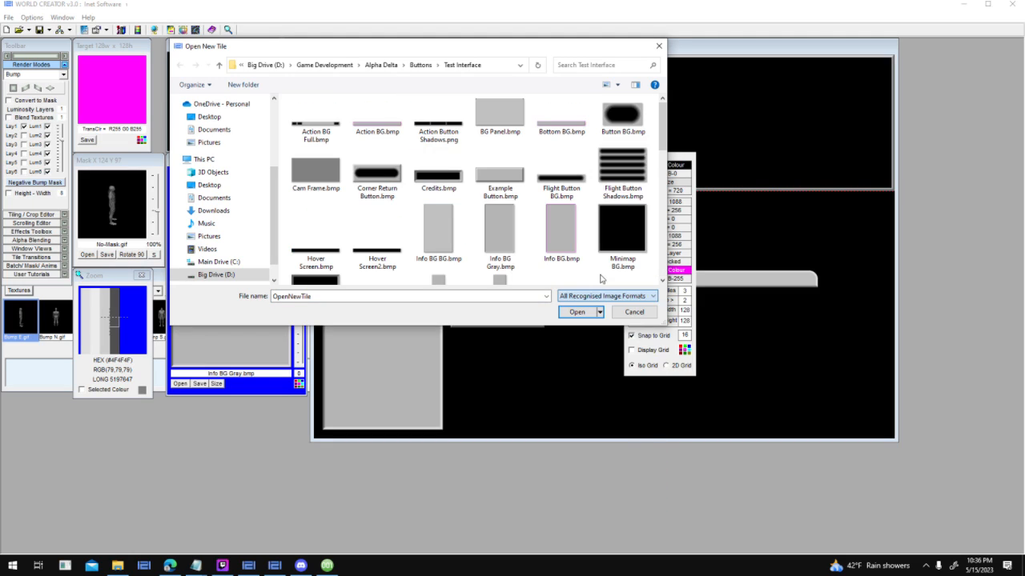
double_click(572, 130)
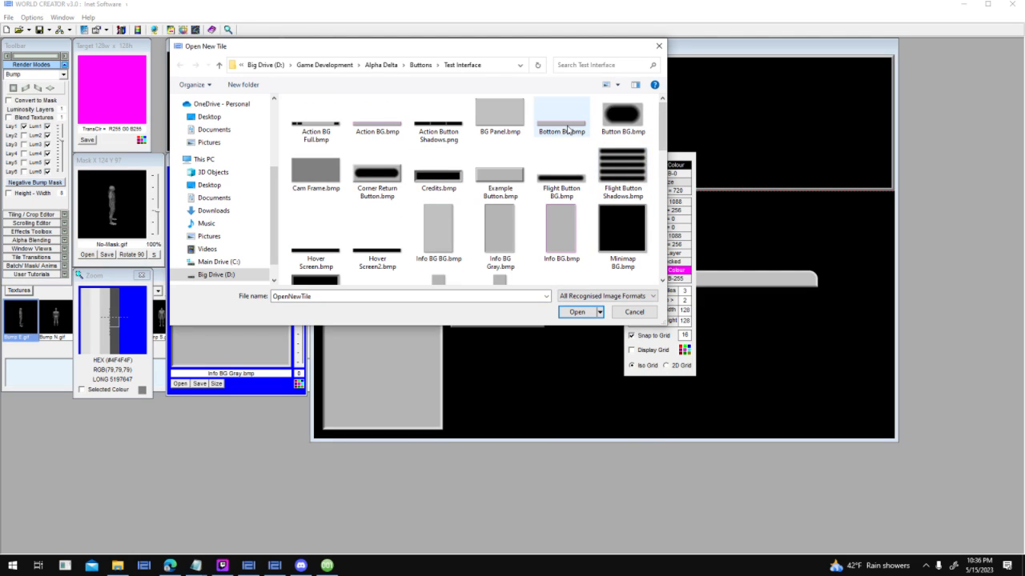
left_click_drag(332, 77, 537, 390)
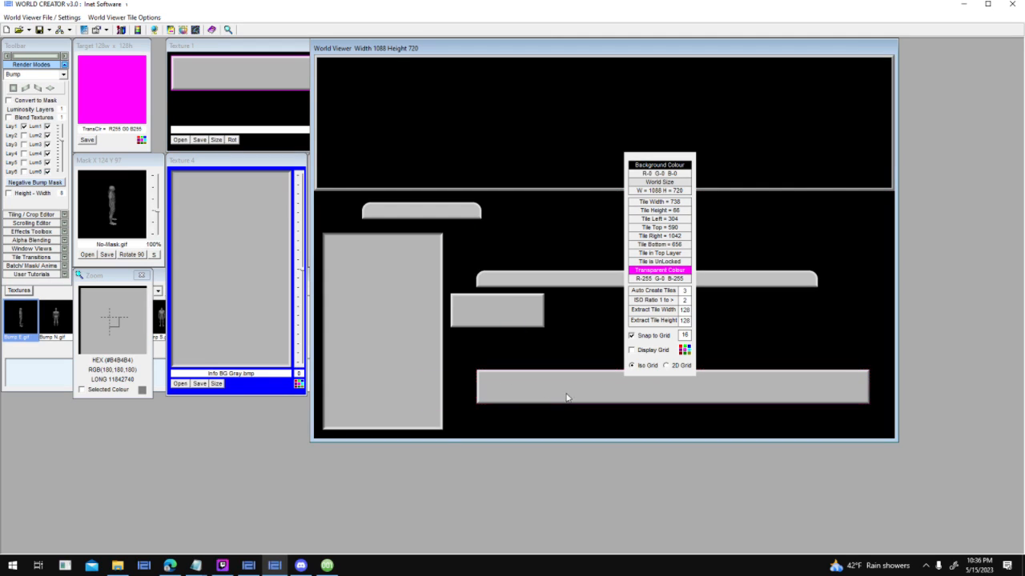
left_click(565, 395)
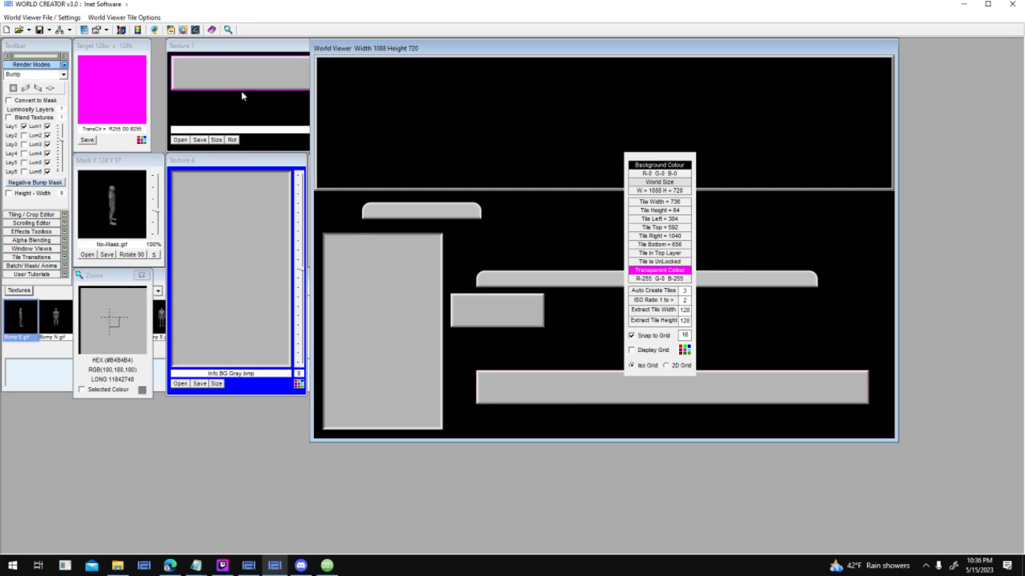
Magnify the edge of the bottom bar tile and check the size of the Bottom BG.bmp texture
left_click(228, 29)
left_click(472, 394)
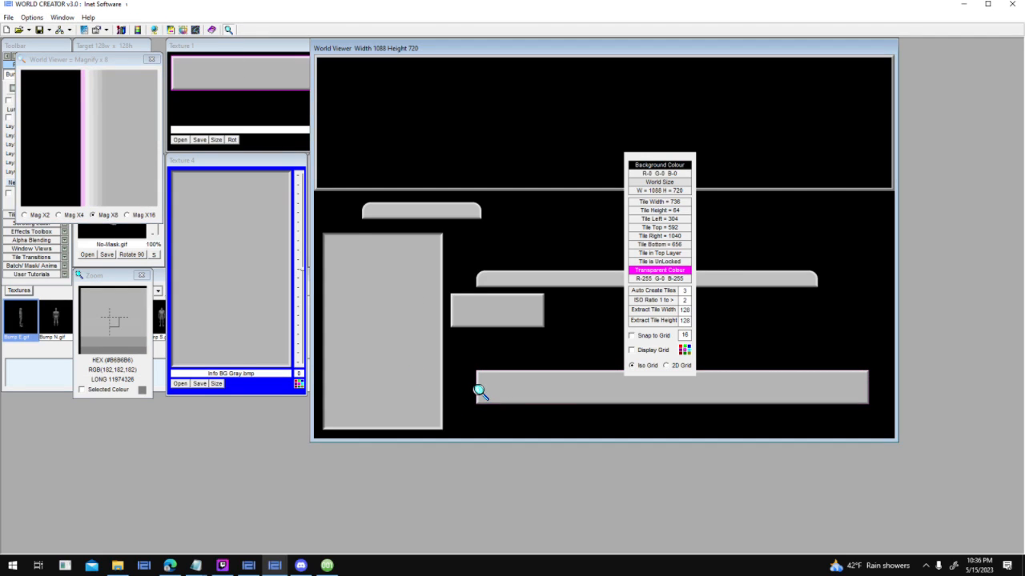
left_click(152, 60)
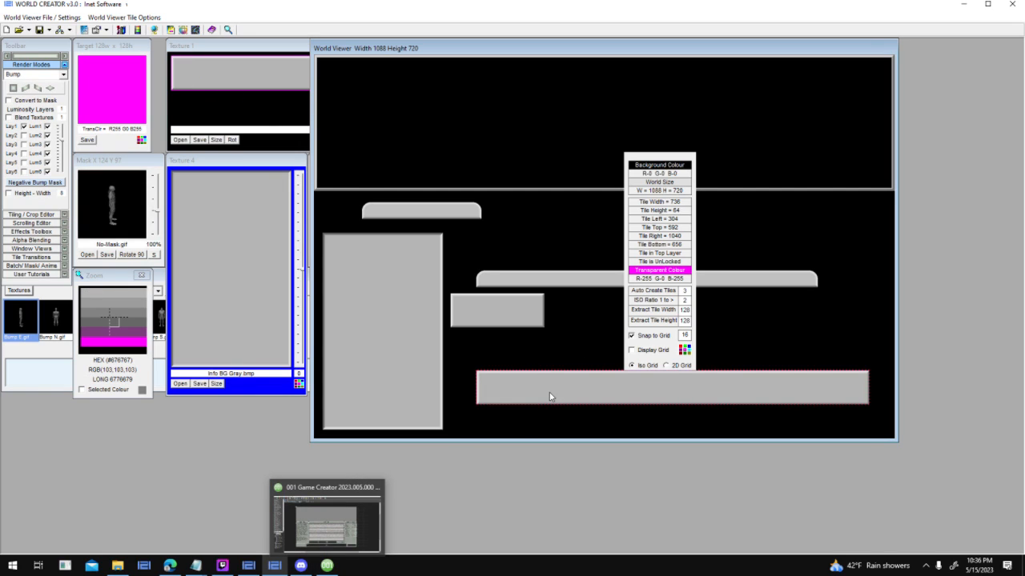
left_click(216, 140)
left_click(216, 140)
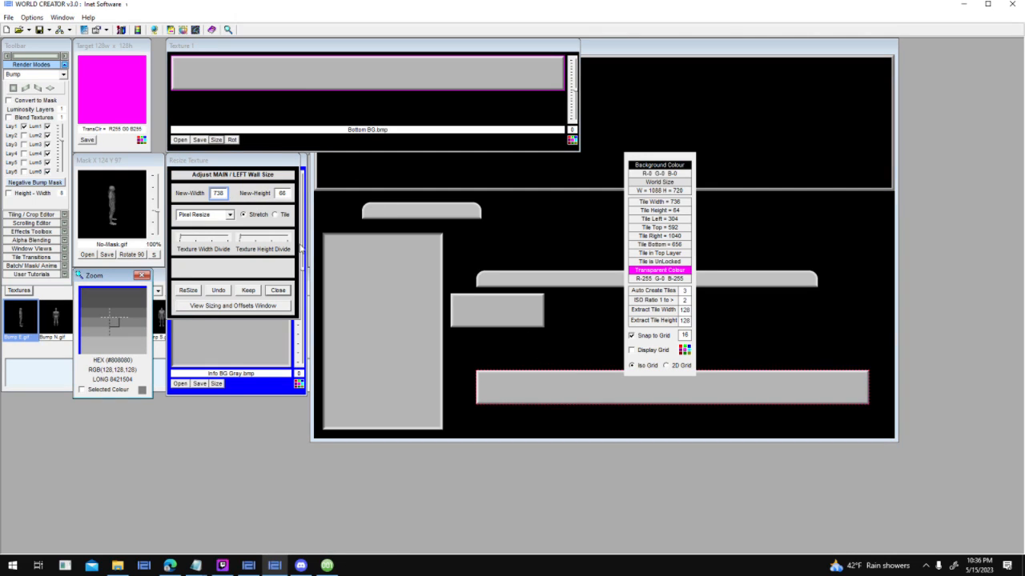
left_click(278, 290)
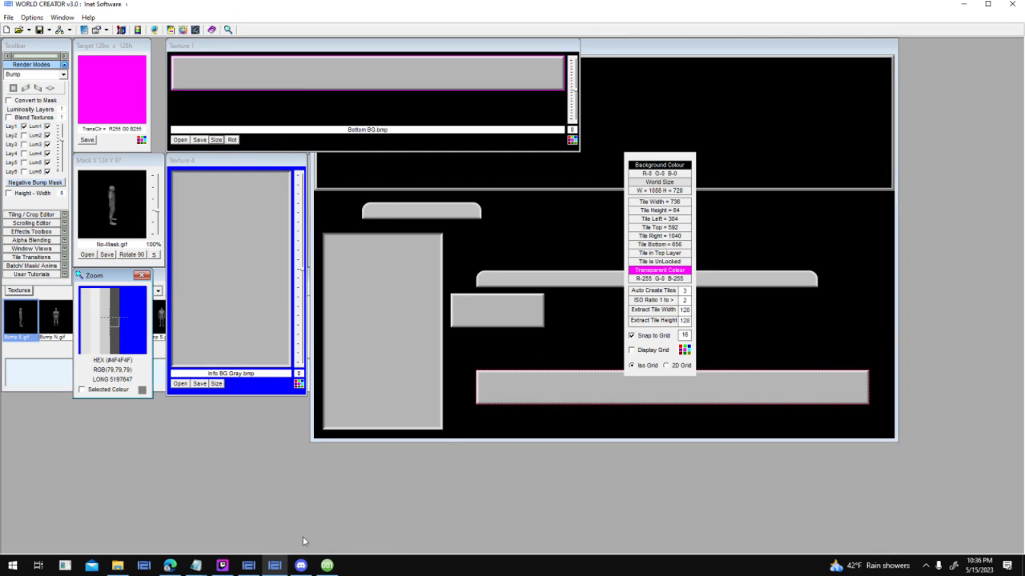
Switch to Button Maker, turn off Reverse Colours and resize the gray button to 738 wide by 66 high
left_click(249, 566)
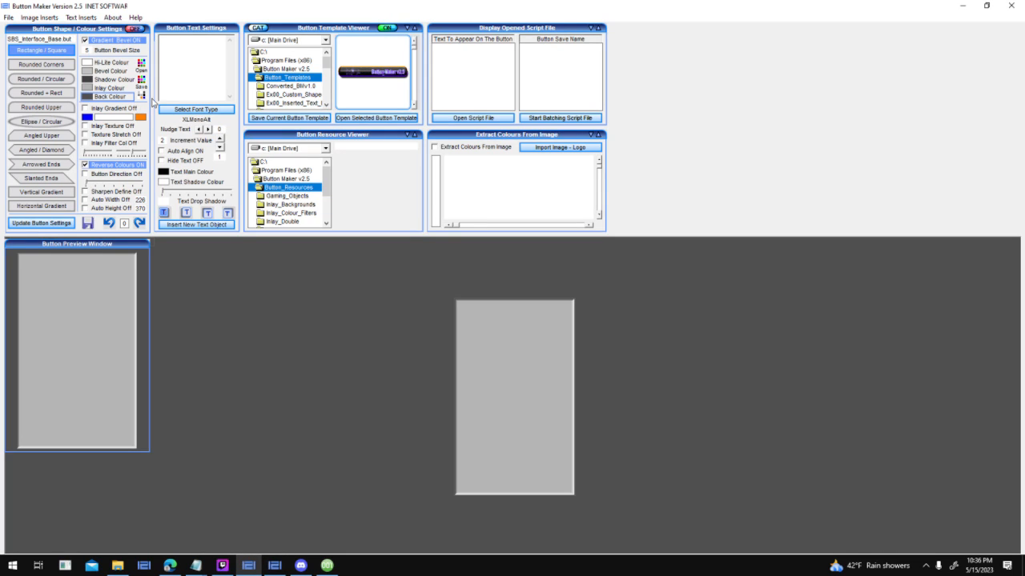
left_click(116, 167)
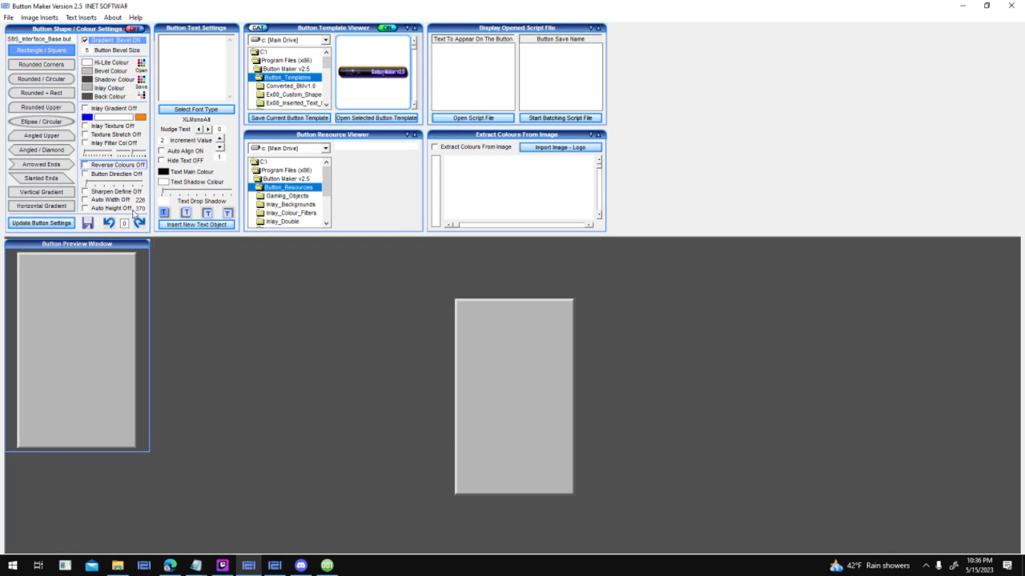
double_click(140, 200)
type("738")
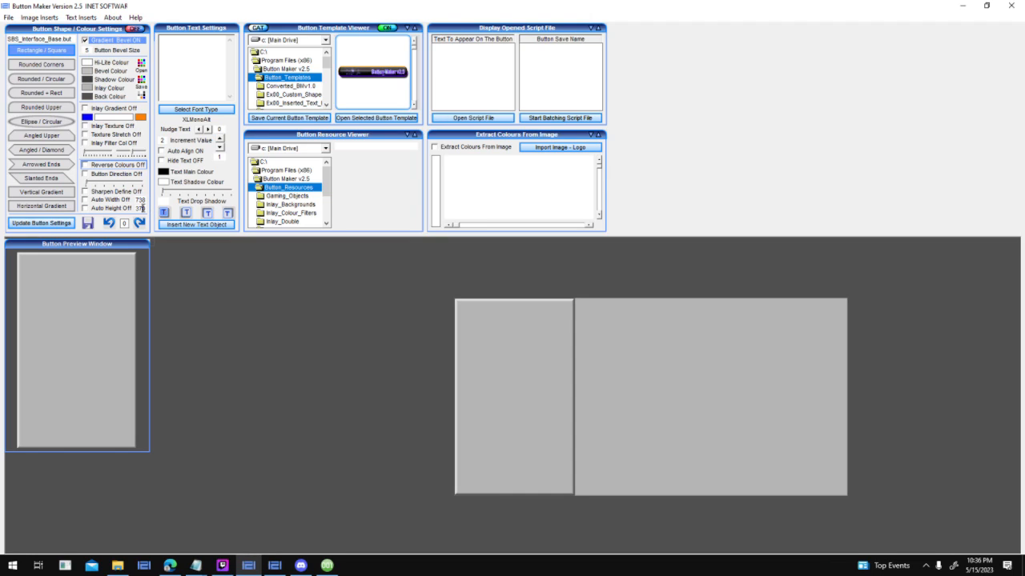
type("66")
left_click(49, 224)
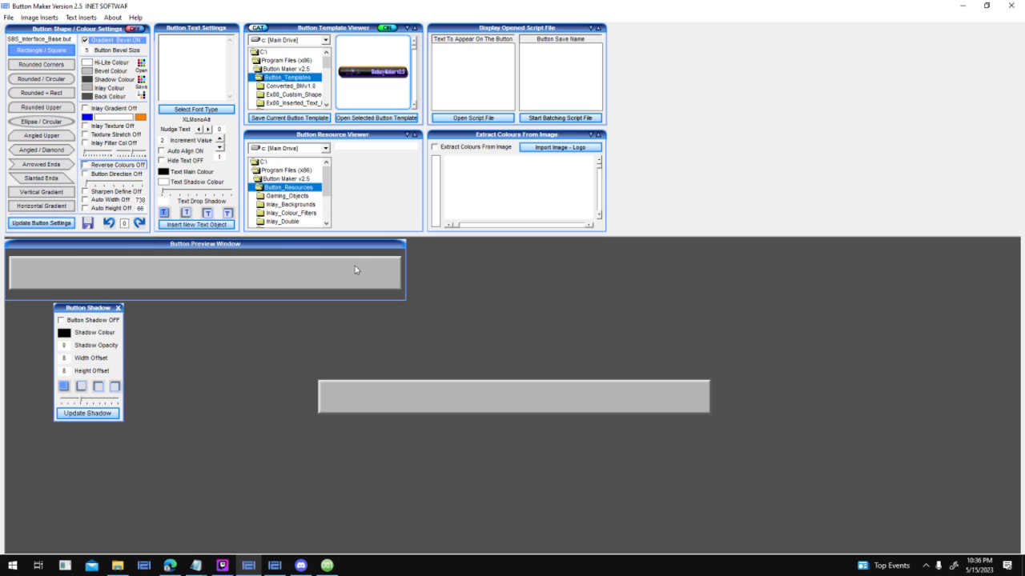
Save the button image as Bottom BG.bmp in the Test Interface folder, replacing the existing file
left_click(10, 18)
left_click(92, 111)
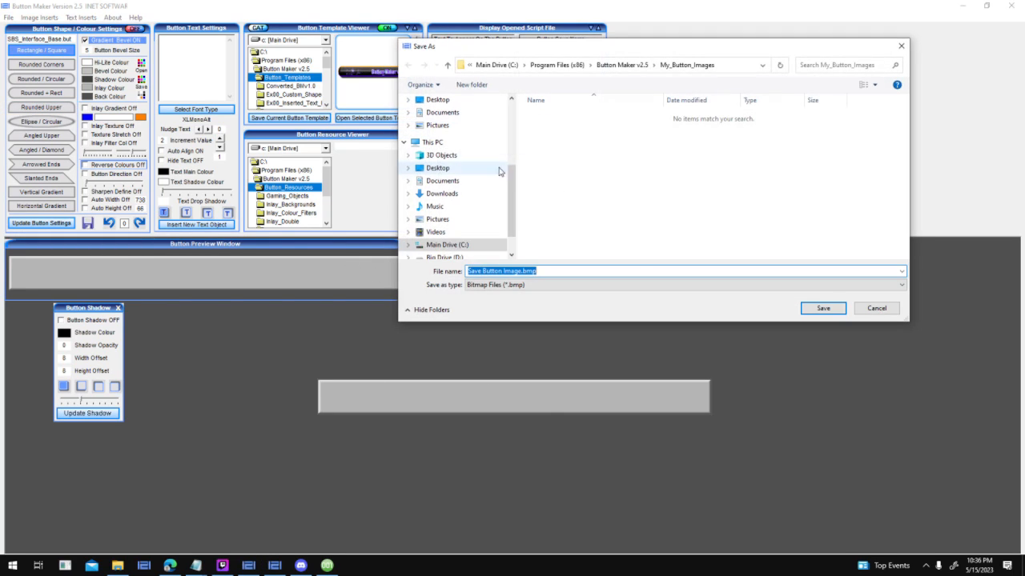
left_click_drag(511, 205, 511, 138)
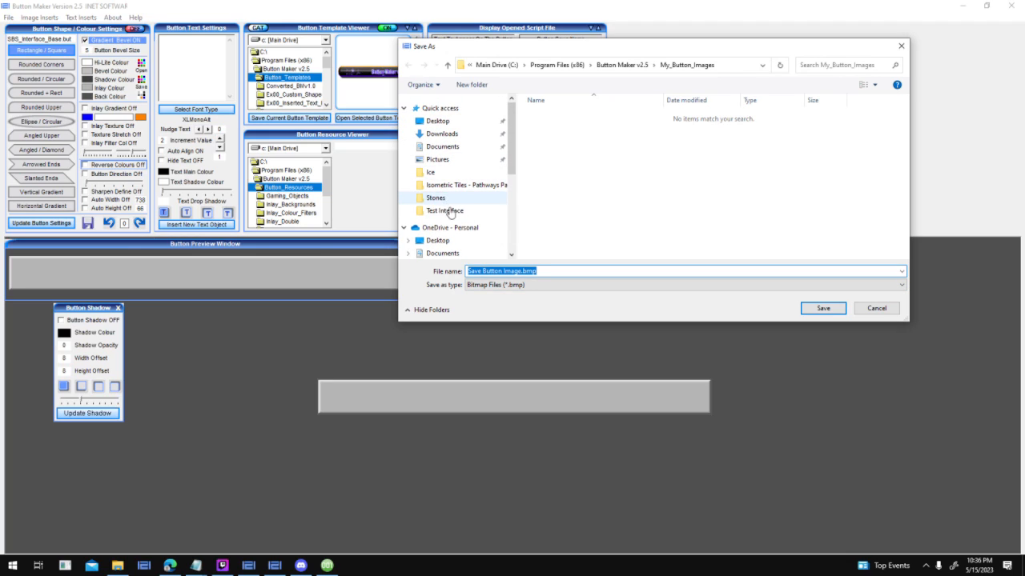
left_click(450, 211)
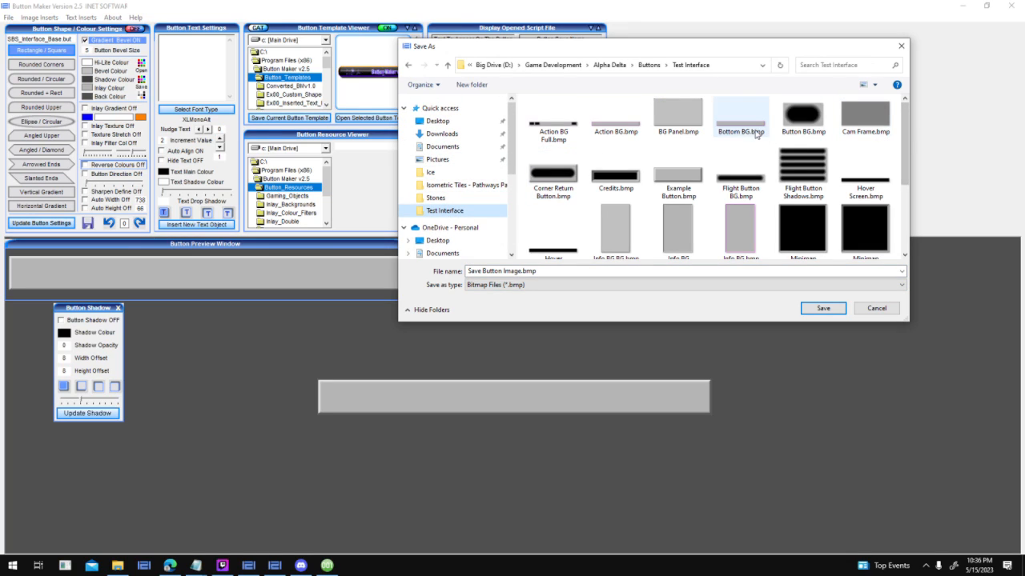
left_click(741, 120)
key("Return")
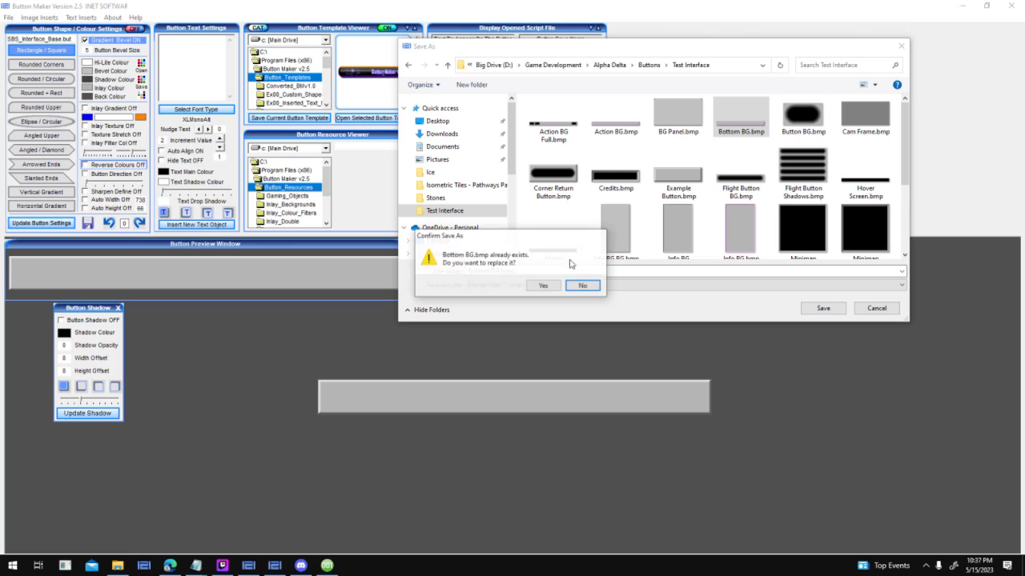
left_click(545, 285)
Switch back to World Creator and delete the pink-edged bottom bar tile from the World Viewer
left_click(275, 565)
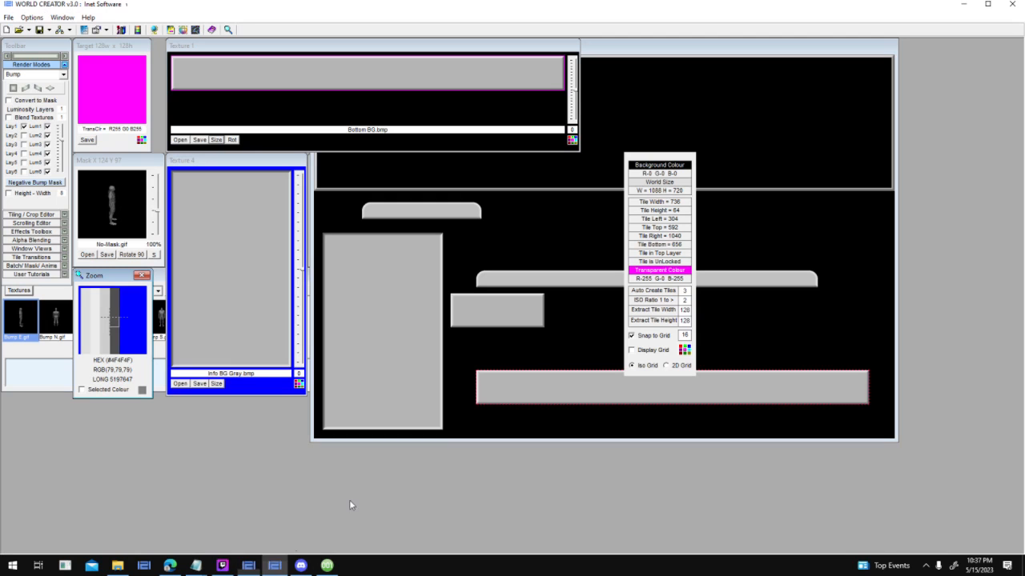
key("Delete")
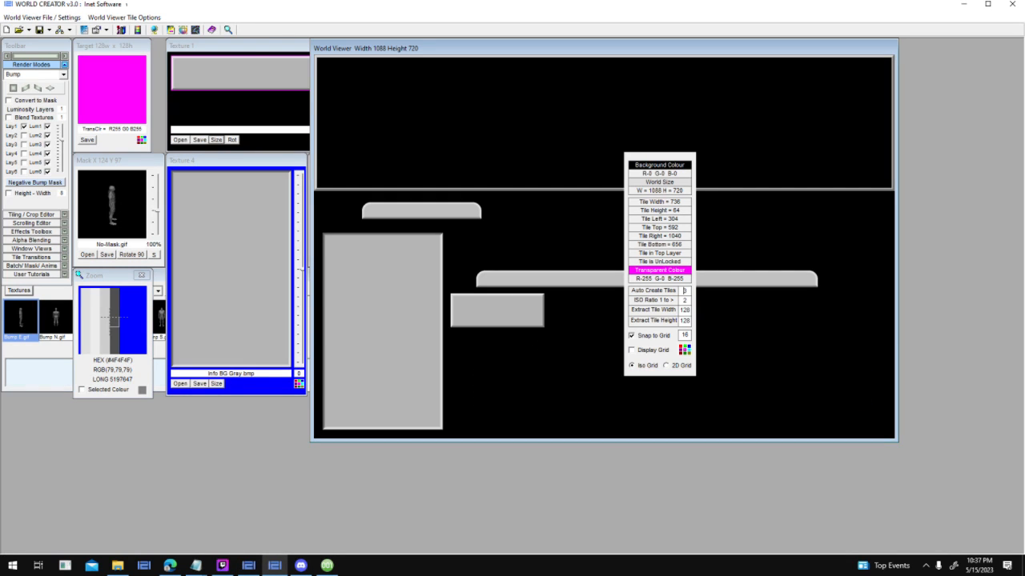
Load the remade Bottom BG.bmp into Texture 1 and place it as a tile near the lower edge of the World Viewer
left_click(185, 140)
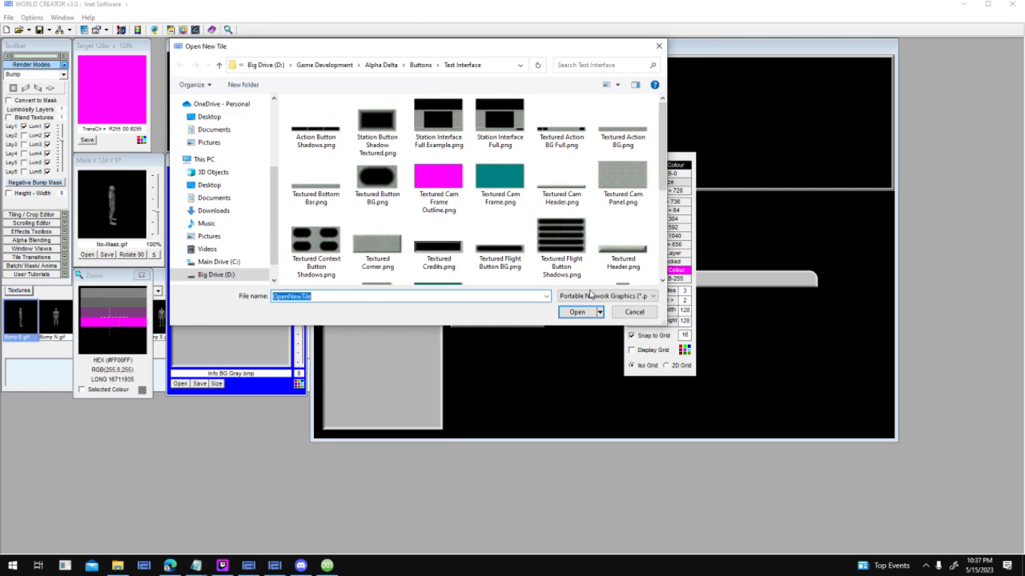
left_click(607, 295)
left_click(606, 508)
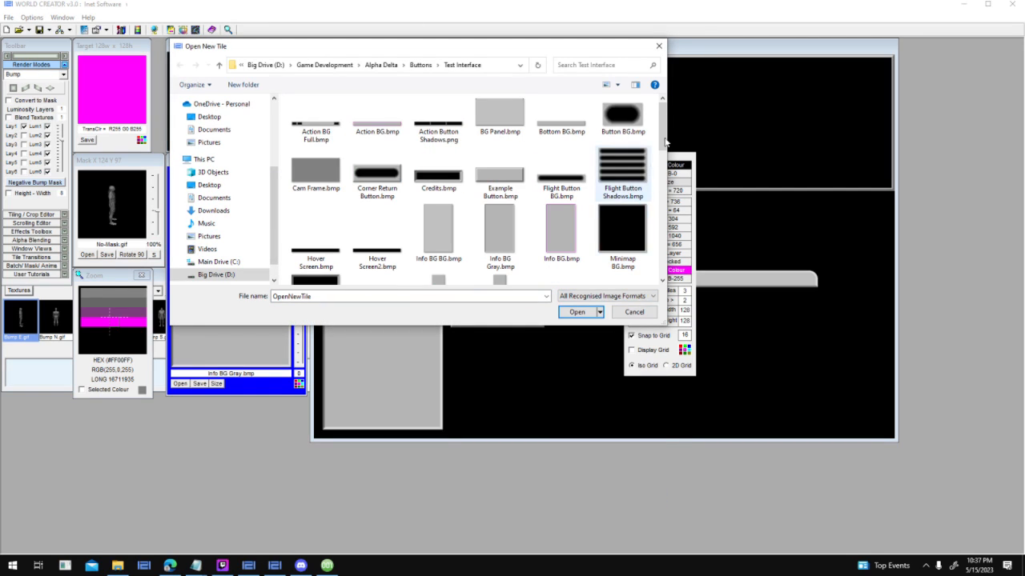
left_click_drag(666, 142, 665, 145)
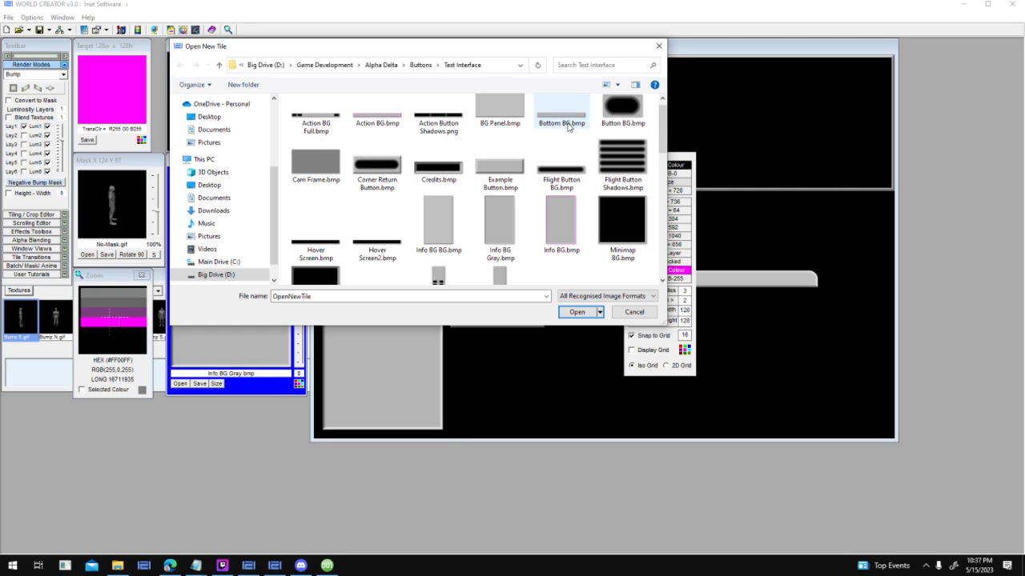
double_click(560, 110)
left_click_drag(409, 95, 512, 394)
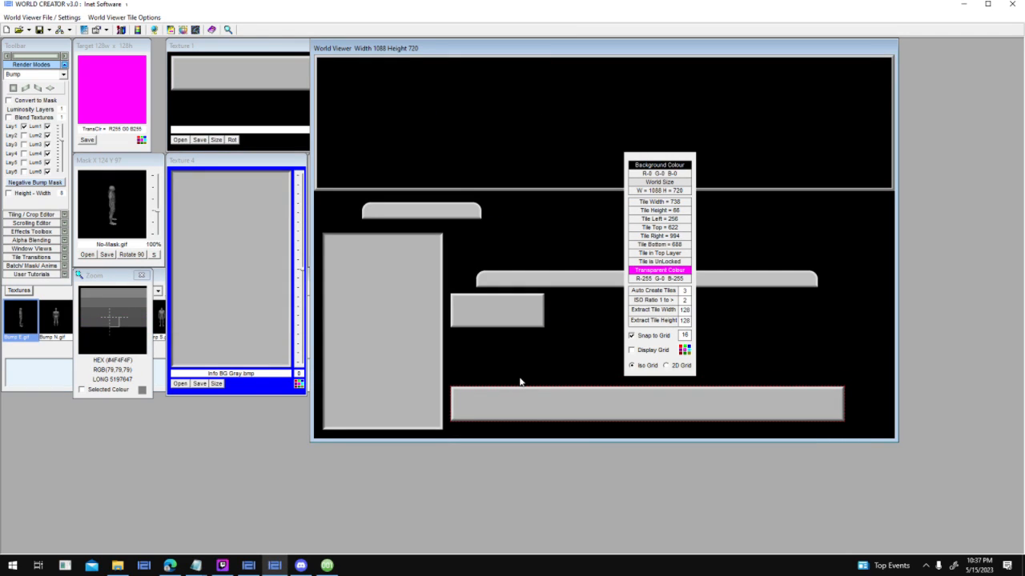
Restore the transparent colour on the bottom bar tile's edge, trim the tile to 736 by 64 and move it up to 608
right_click(458, 392)
left_click(512, 138)
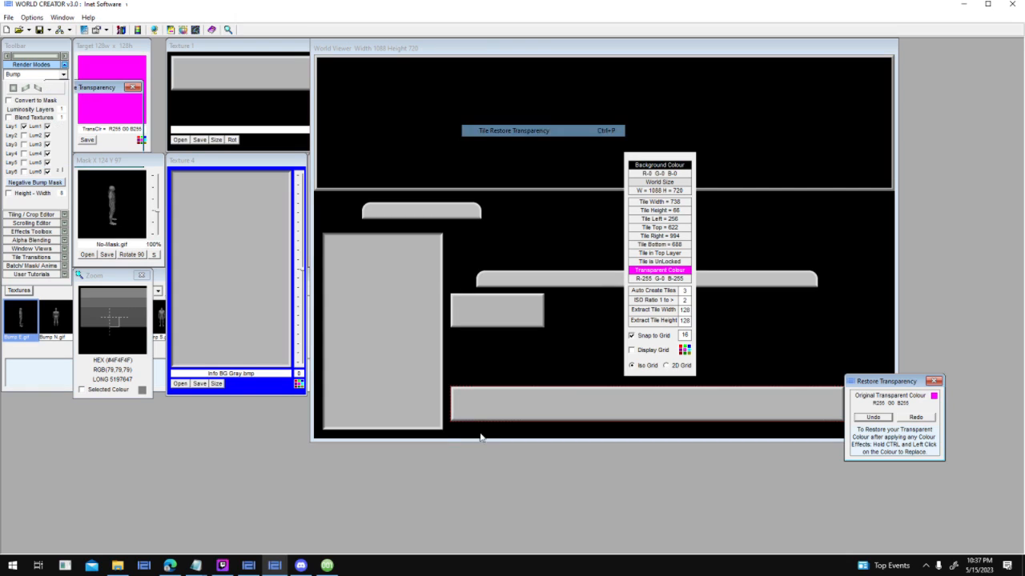
left_click(449, 405, "ctrl")
left_click(451, 405, "ctrl")
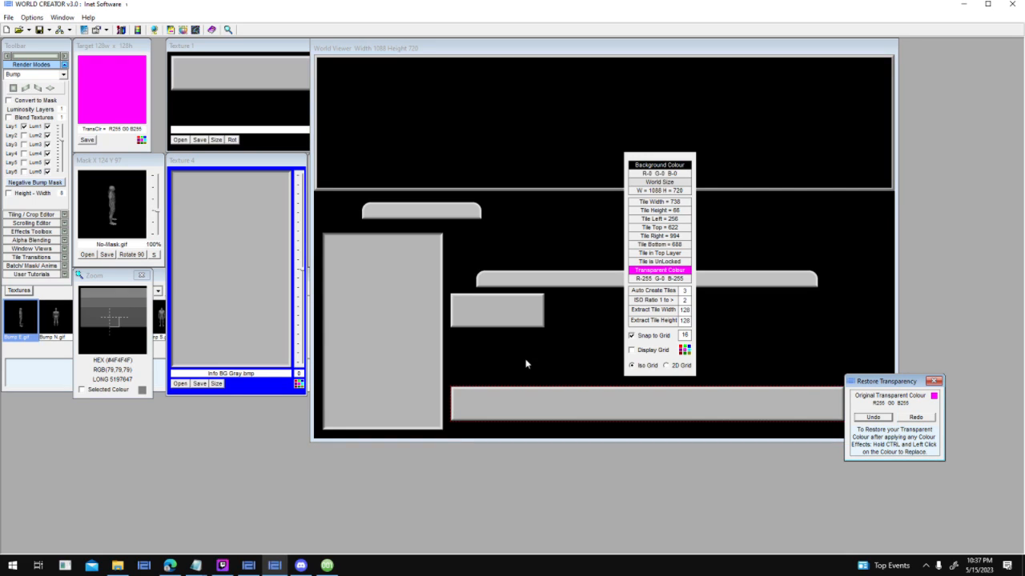
left_click(934, 381)
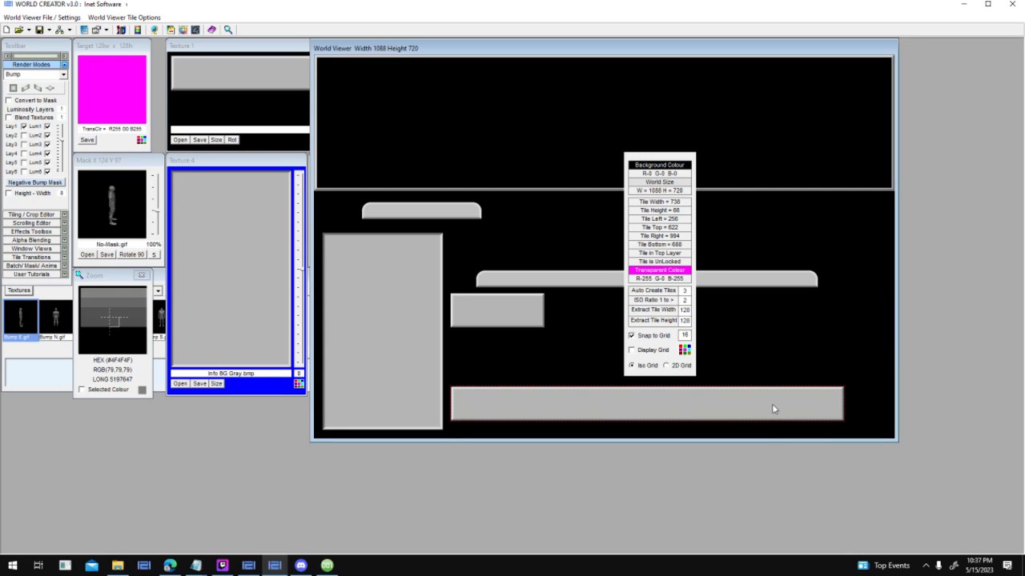
left_click(771, 404)
left_click(752, 410)
left_click(752, 410)
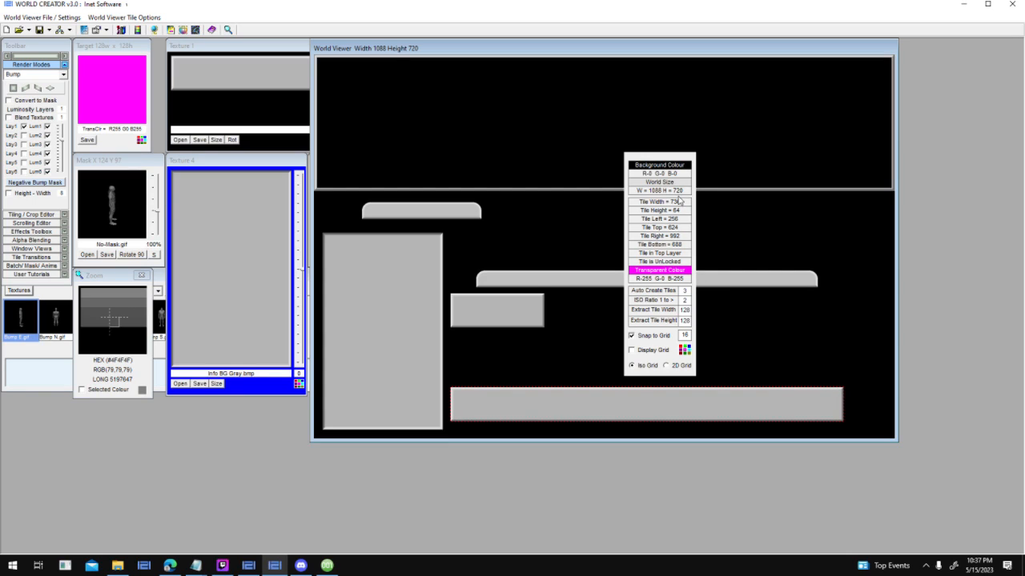
key("Up")
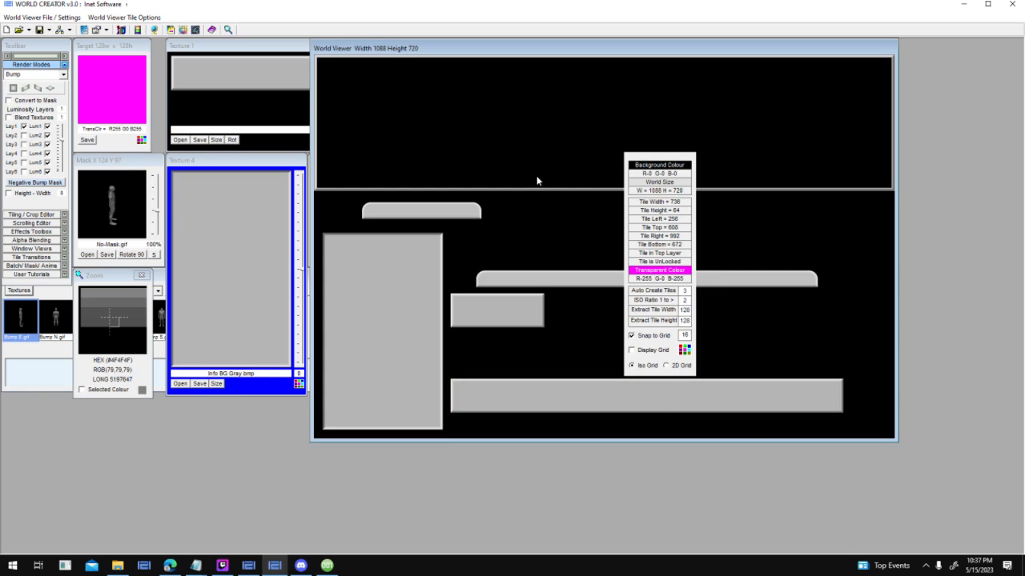
Align the short and long header tiles side by side directly beneath the wide top panel, starting at the canvas's left edge
left_click_drag(656, 144, 614, 136)
key("Up")
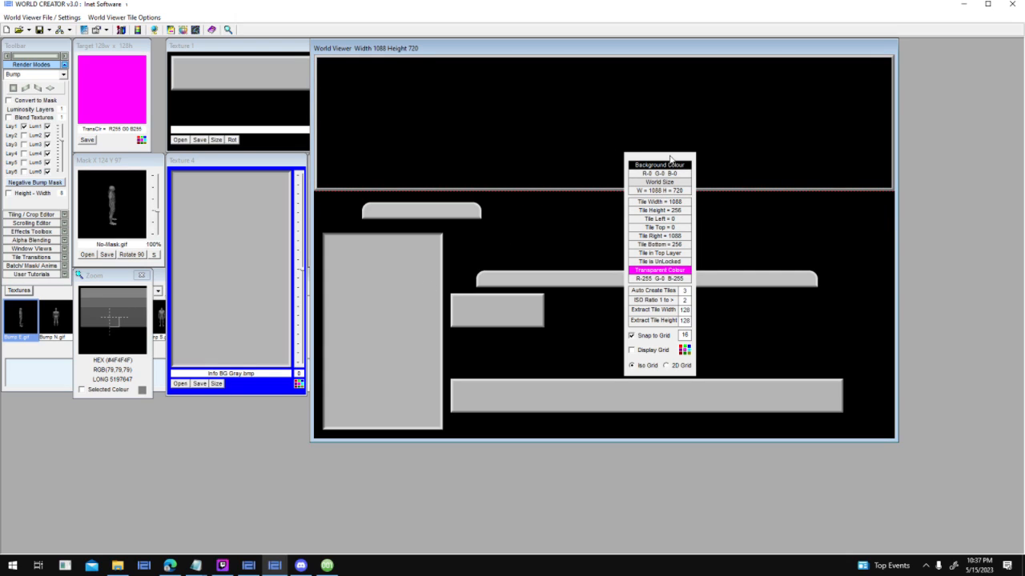
left_click_drag(671, 160, 938, 316)
left_click_drag(439, 210, 389, 202)
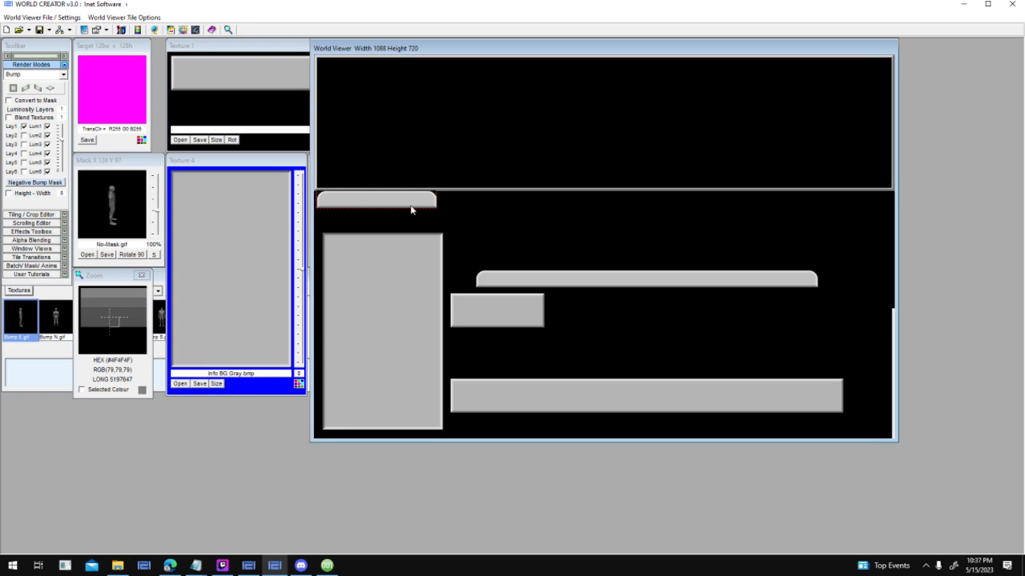
left_click(562, 274)
left_click_drag(562, 274, 526, 205)
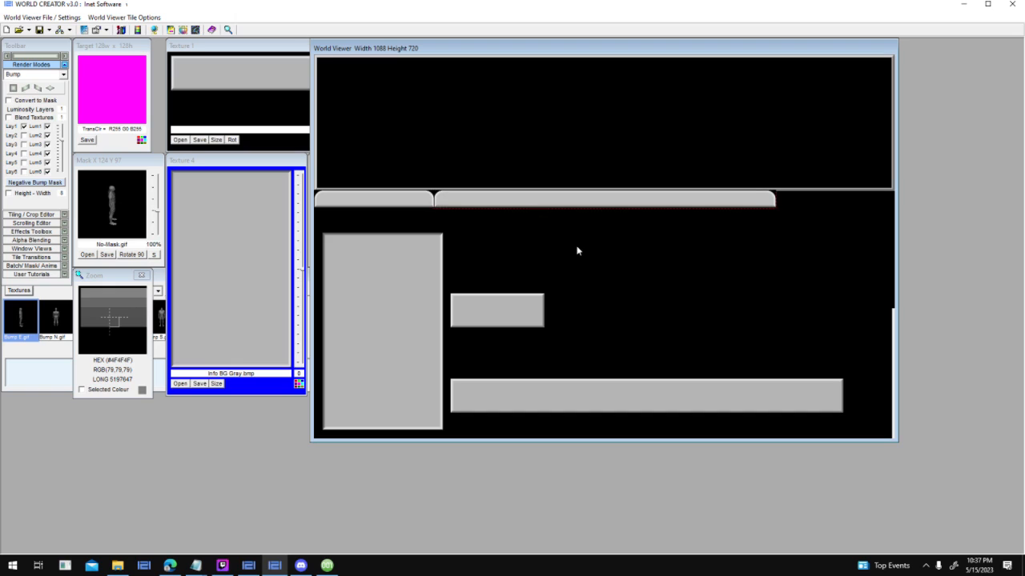
Duplicate the short header tile and place the copy against the canvas's right edge beside the long header
right_click(430, 202)
left_click(492, 274)
left_click_drag(392, 209, 848, 209)
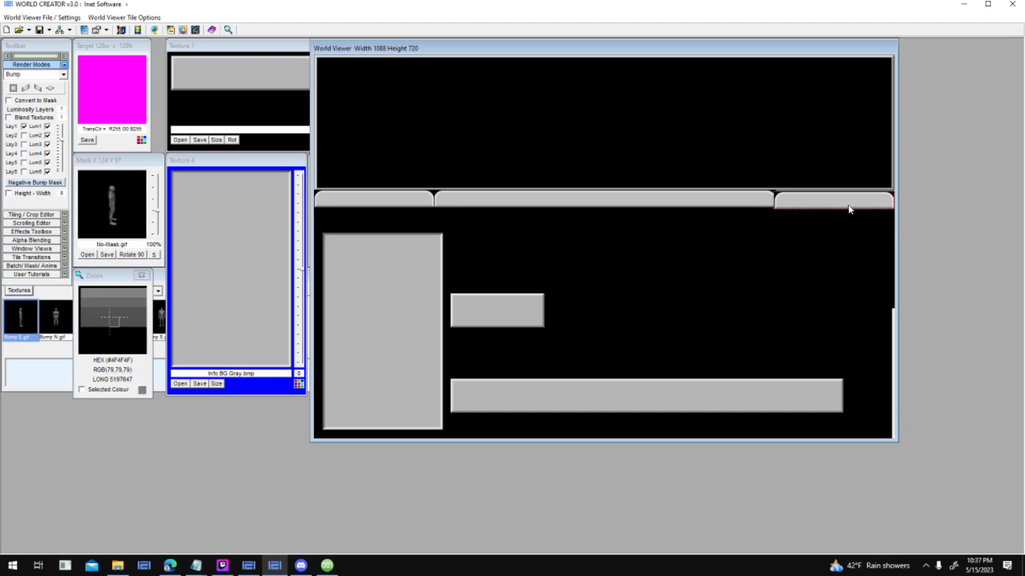
Place the tall info panel under the right header and a duplicate of it under the left header
left_click_drag(429, 274, 841, 242)
right_click(422, 240)
left_click(455, 310)
Place the small corner tile and its duplicate in the canvas's two lower corners, with the bottom bar tile fitted between them
left_click_drag(504, 322, 876, 412)
right_click(364, 433)
left_click(456, 229)
left_click_drag(755, 387, 673, 421)
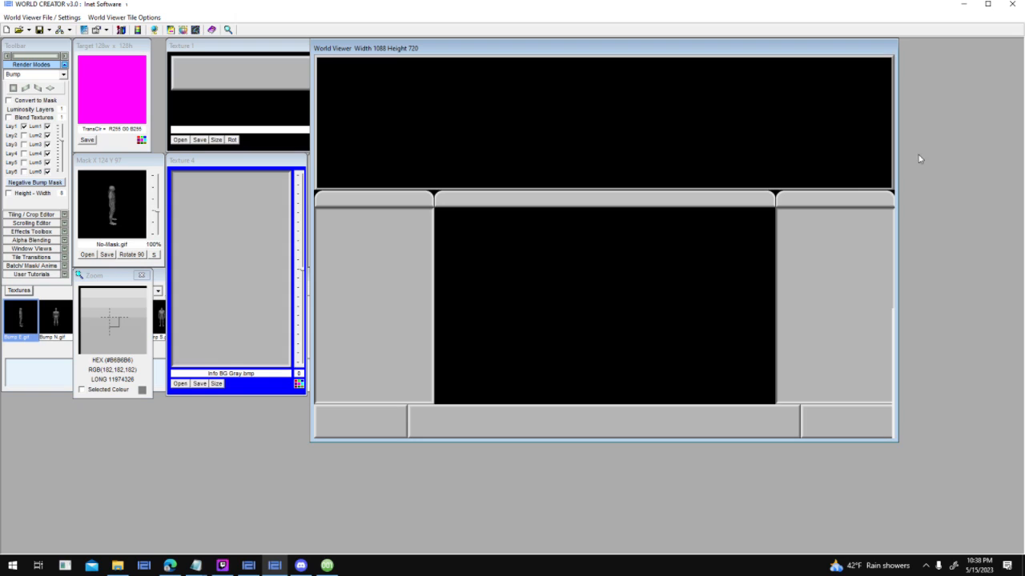
Save all tiles plus the backdrop as a bitmap image named Station Interface Full in the Test Interface folder
right_click(736, 343)
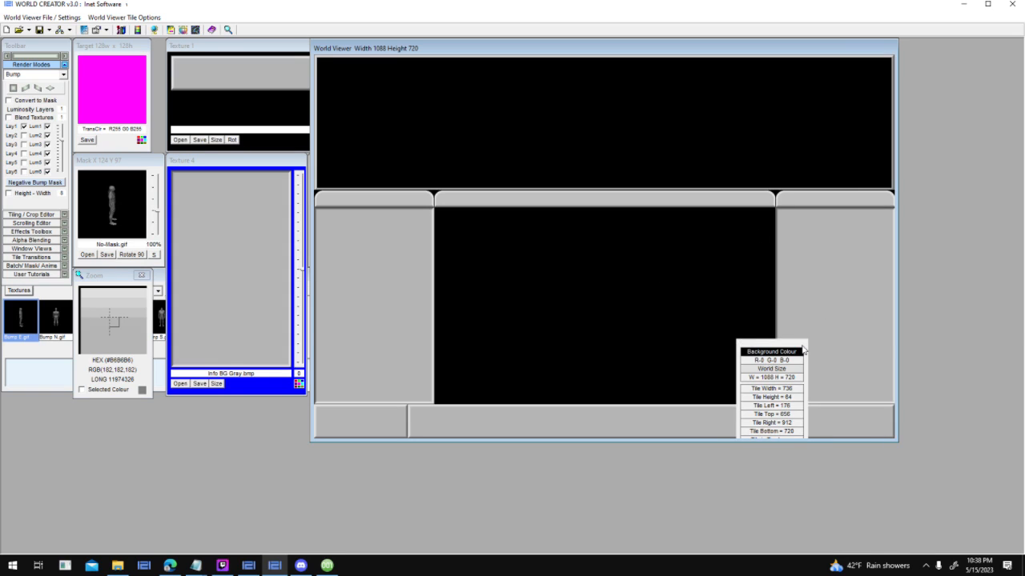
left_click(27, 21)
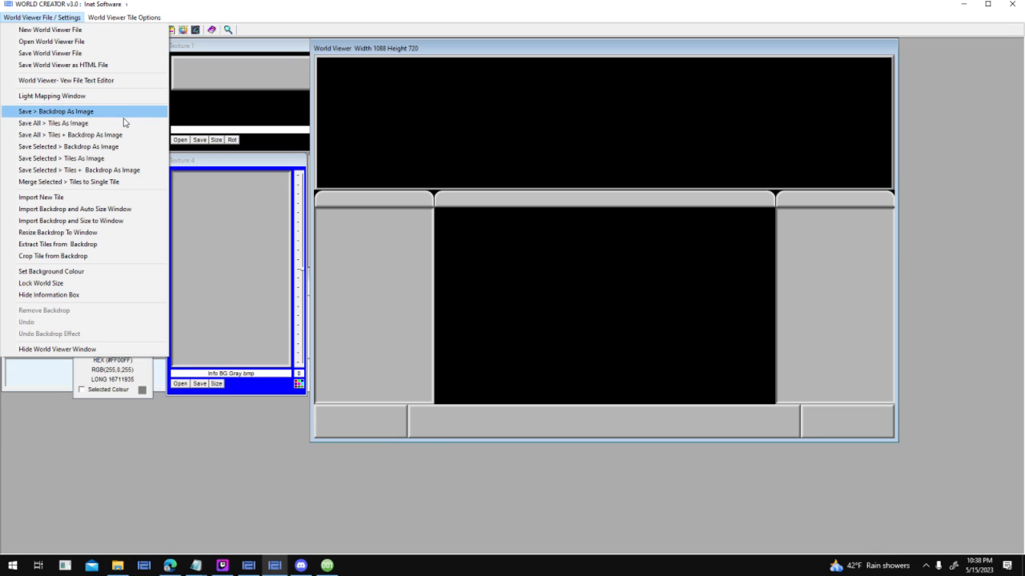
left_click(124, 122)
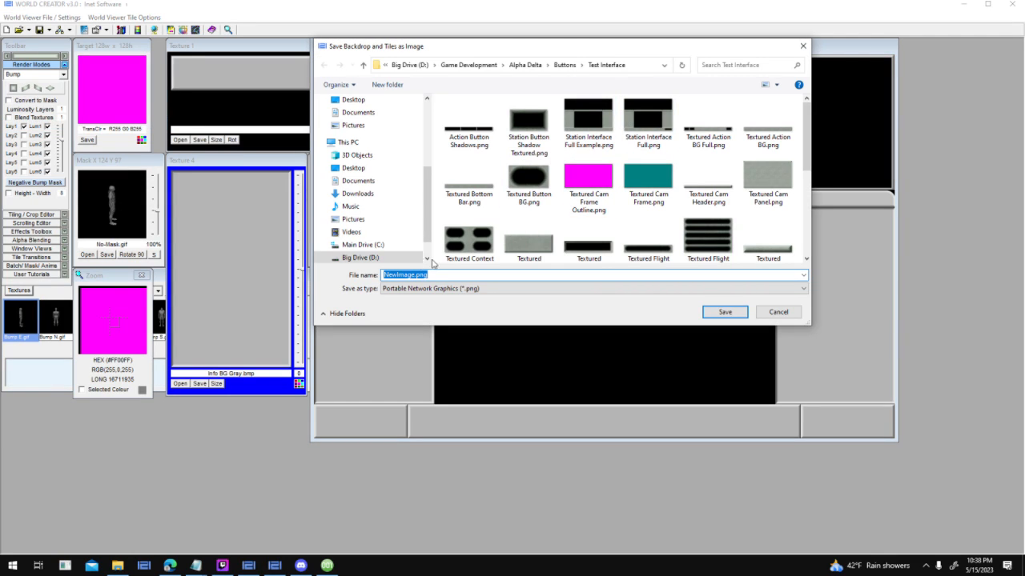
left_click(456, 289)
left_click(456, 301)
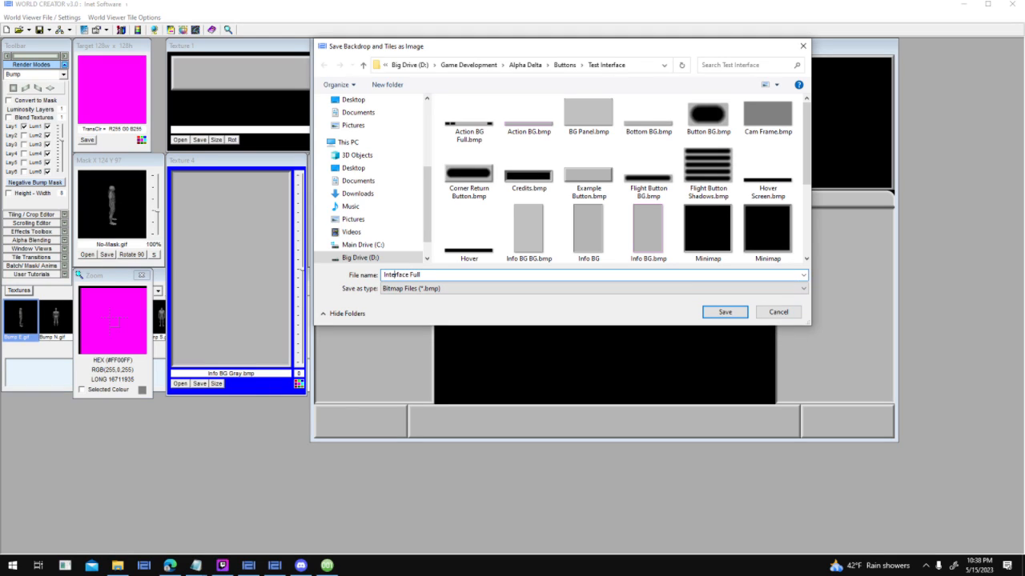
type("n")
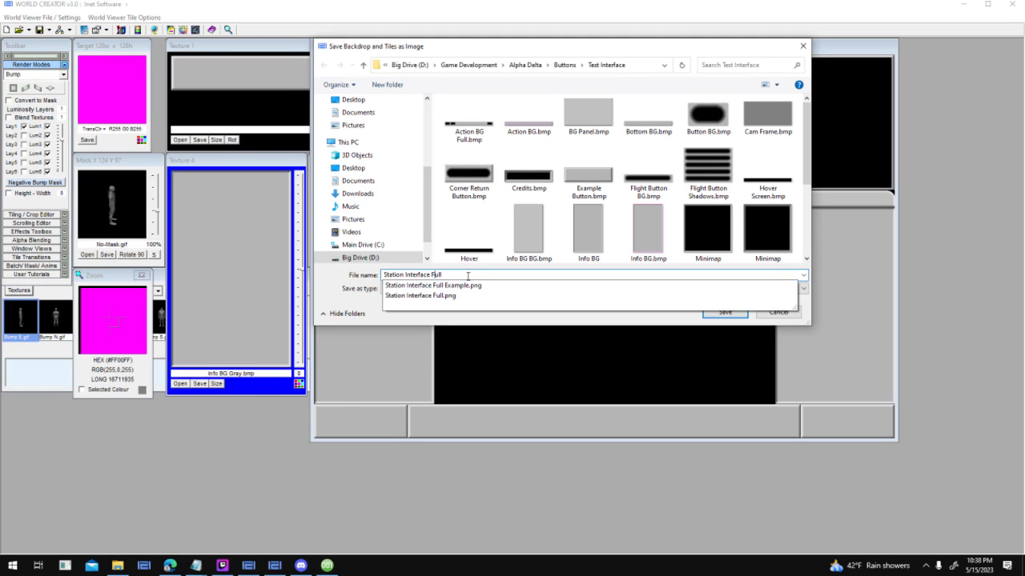
key("Return")
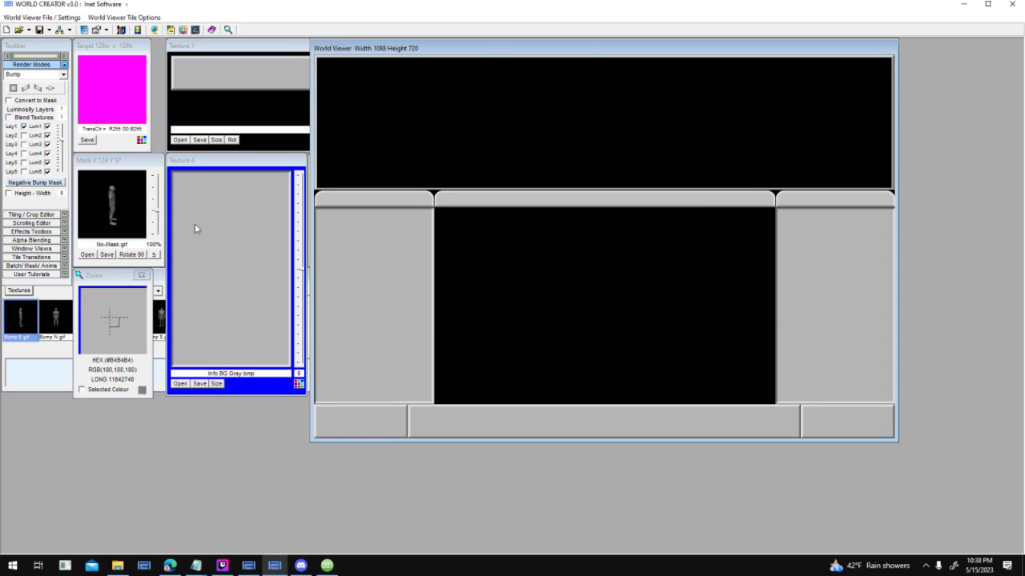
Move the World Viewer aside and load Metal_Plain_05.gif from the WC3_Textures1 library's Metal_Plain set into Texture 1
left_click_drag(578, 46, 901, 76)
left_click(390, 278)
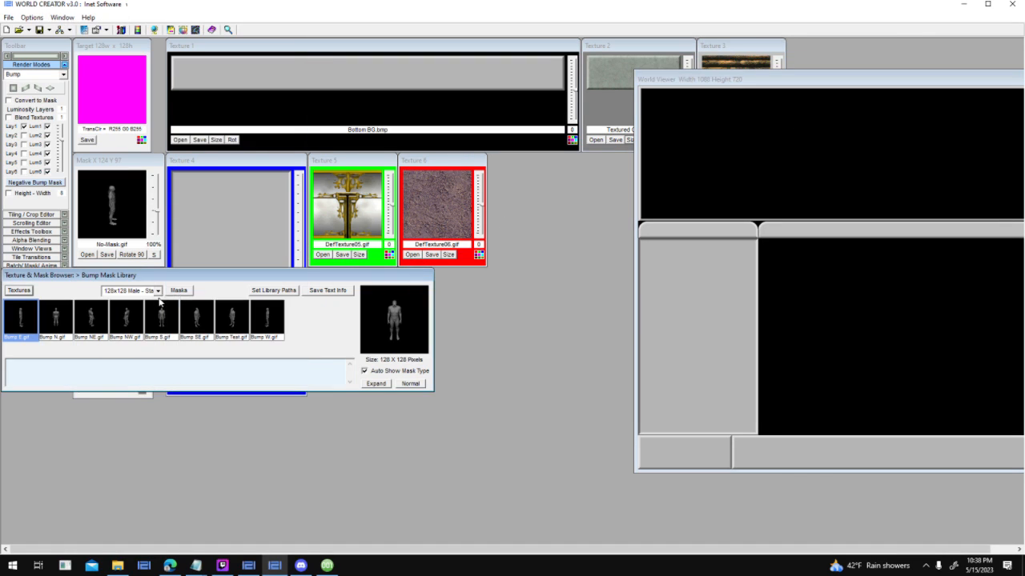
left_click(19, 291)
left_click(158, 291)
scroll(162, 329, "down", 2)
scroll(162, 328, "down", 3)
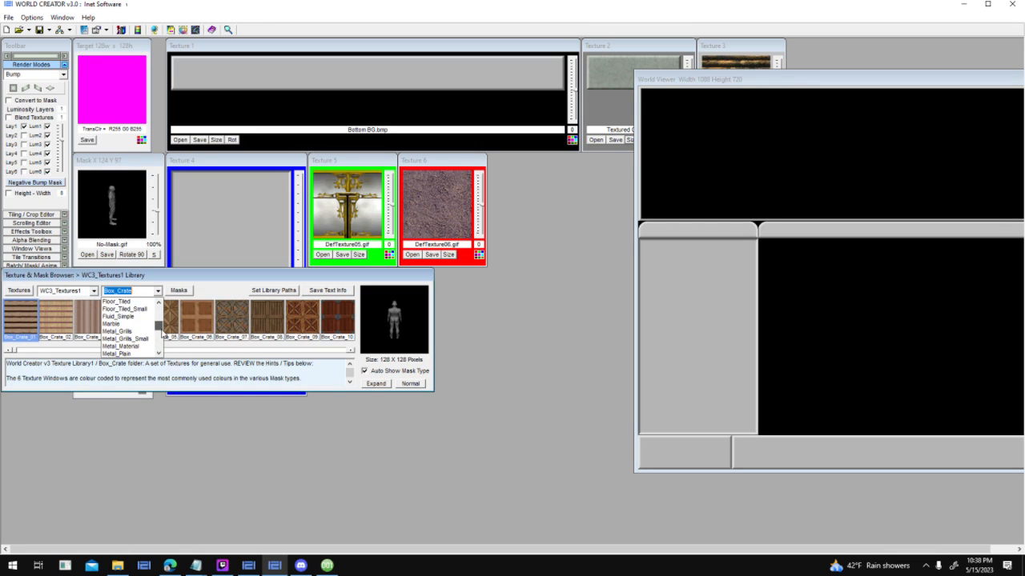
left_click(120, 349)
left_click(162, 318)
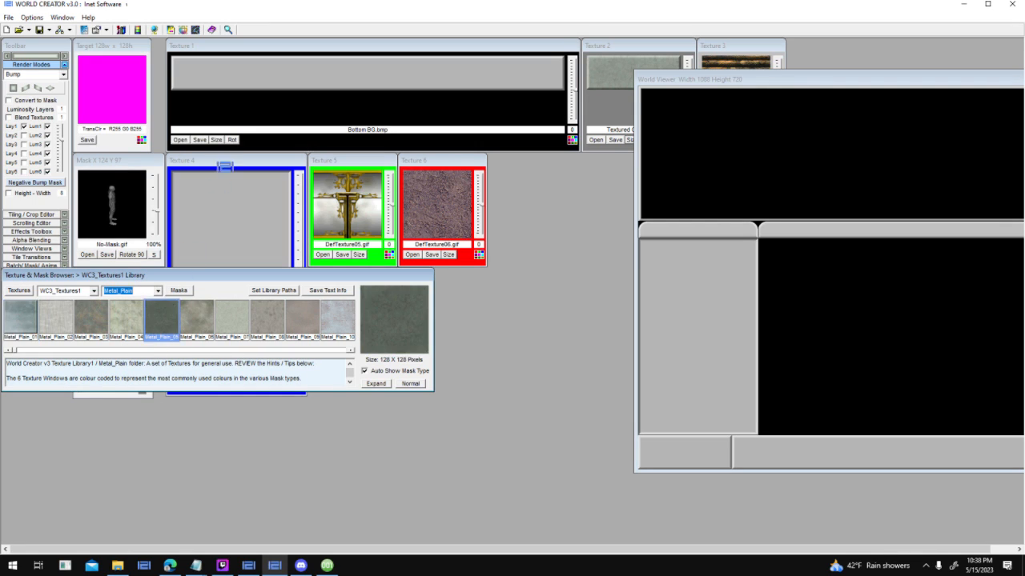
left_click(230, 90)
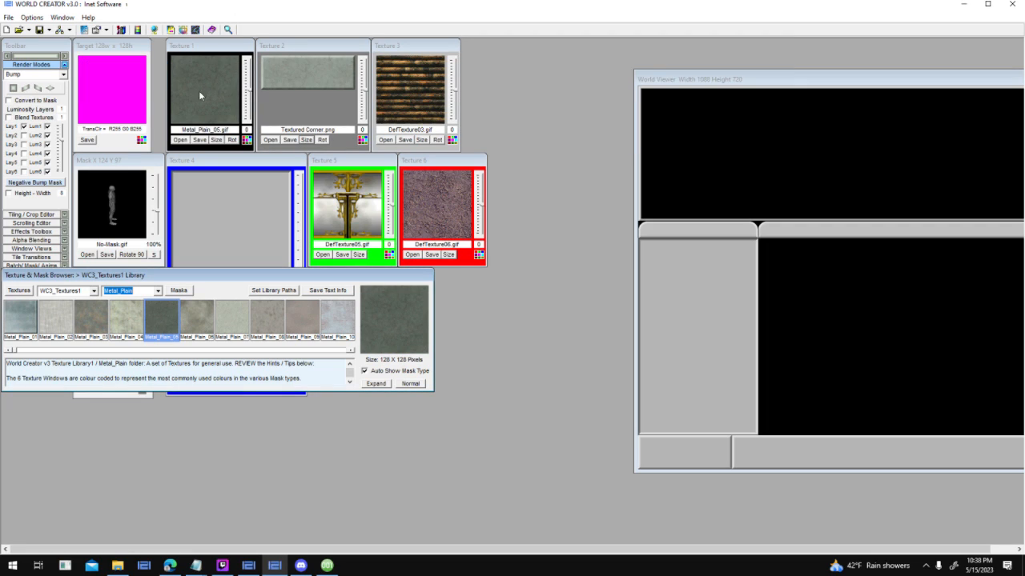
left_click(222, 565)
left_click(223, 502)
Open the saved full interface bitmap as the mask and render it with the metal texture, bringing the target image to the front
left_click(87, 255)
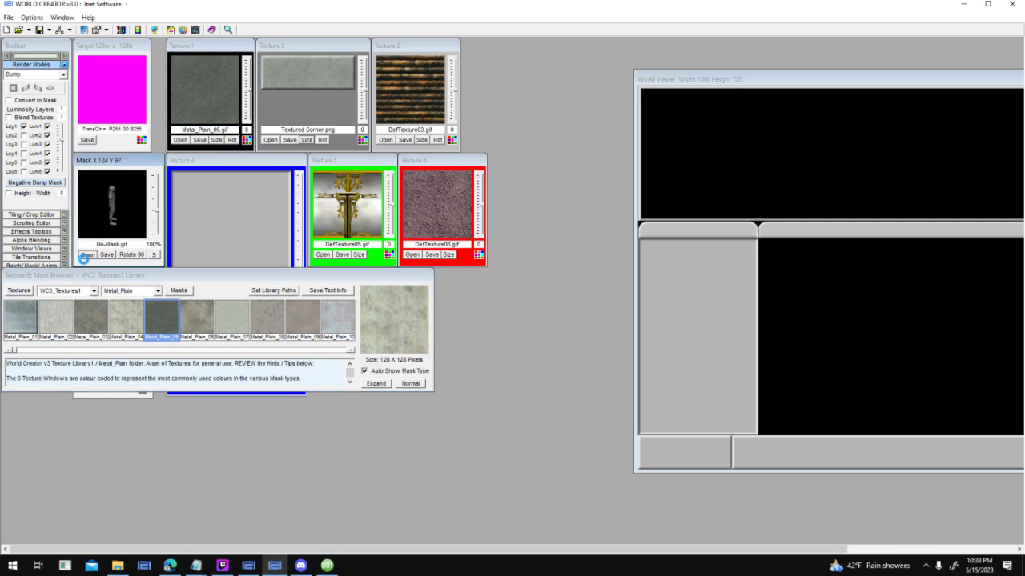
left_click(548, 411)
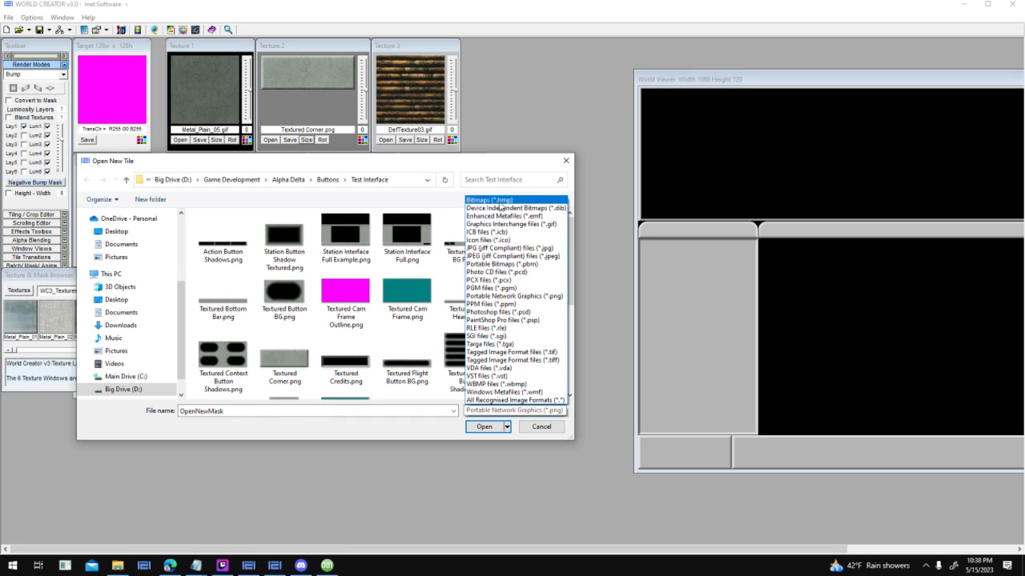
left_click(490, 201)
left_click_drag(568, 256, 568, 330)
left_click(540, 284)
double_click(541, 284)
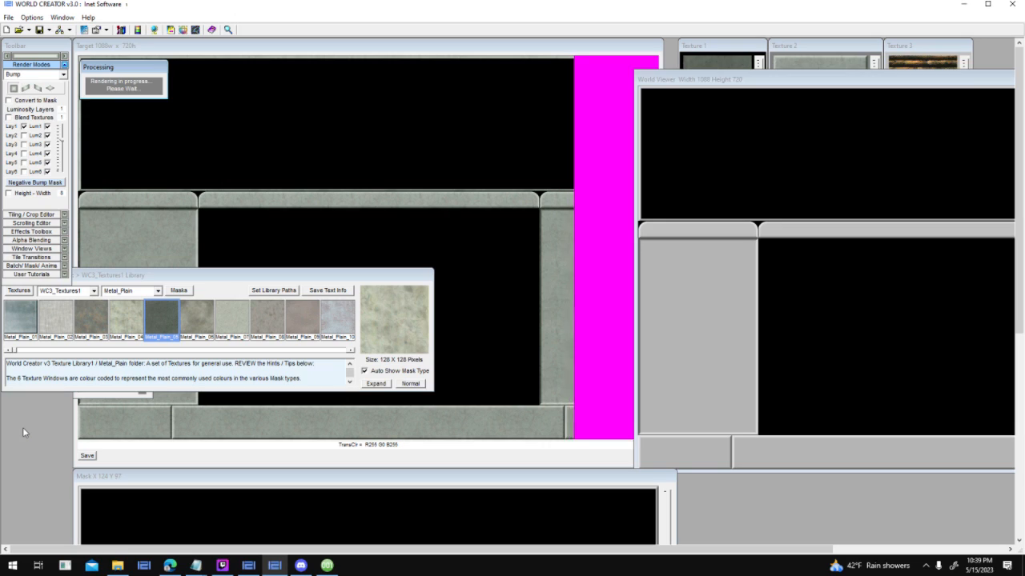
left_click(271, 53)
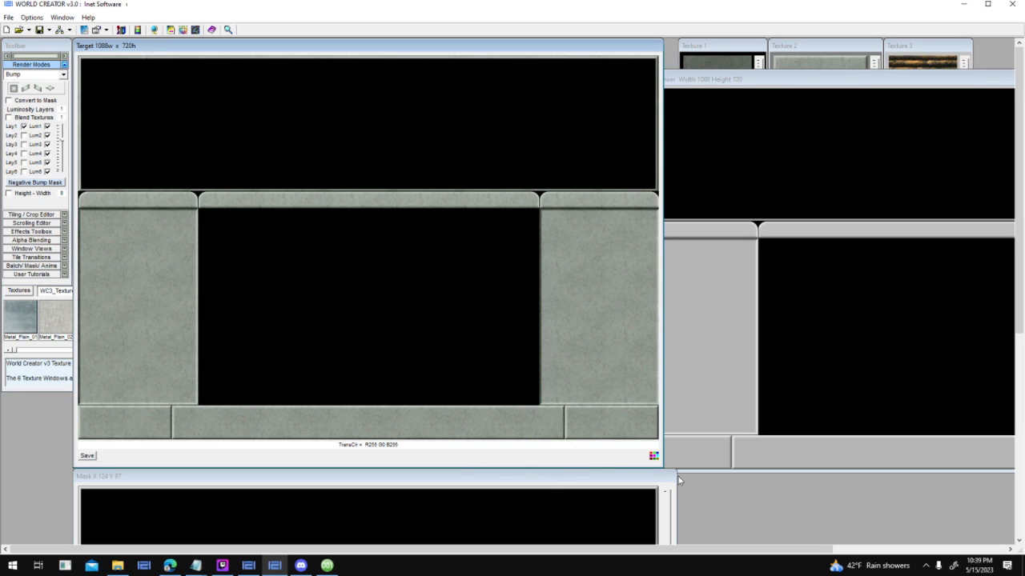
Switch to 001 Game Creator, move the existing interface graphic aside to examine it, and undo the move
left_click(327, 565)
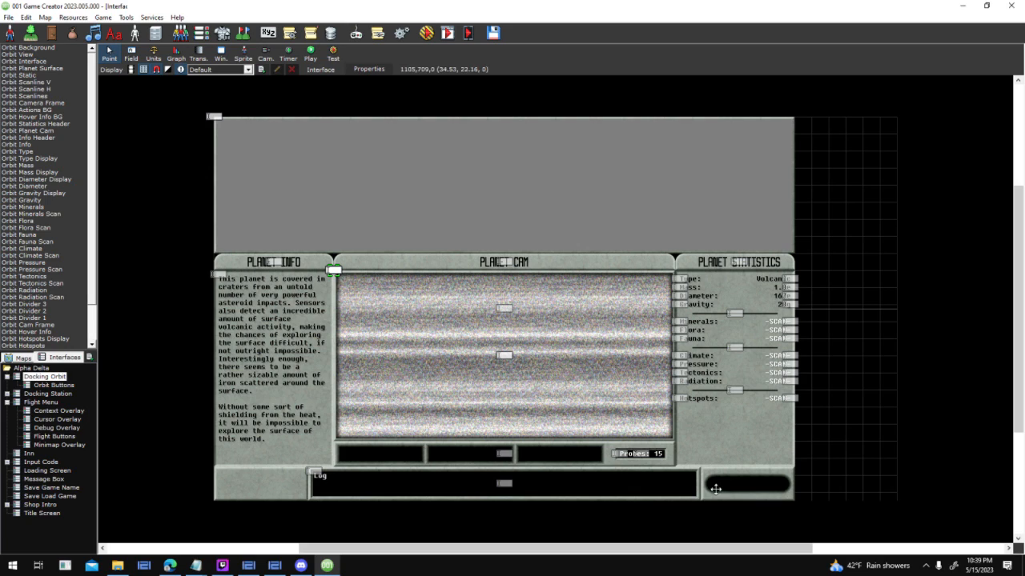
left_click_drag(239, 489, 752, 503)
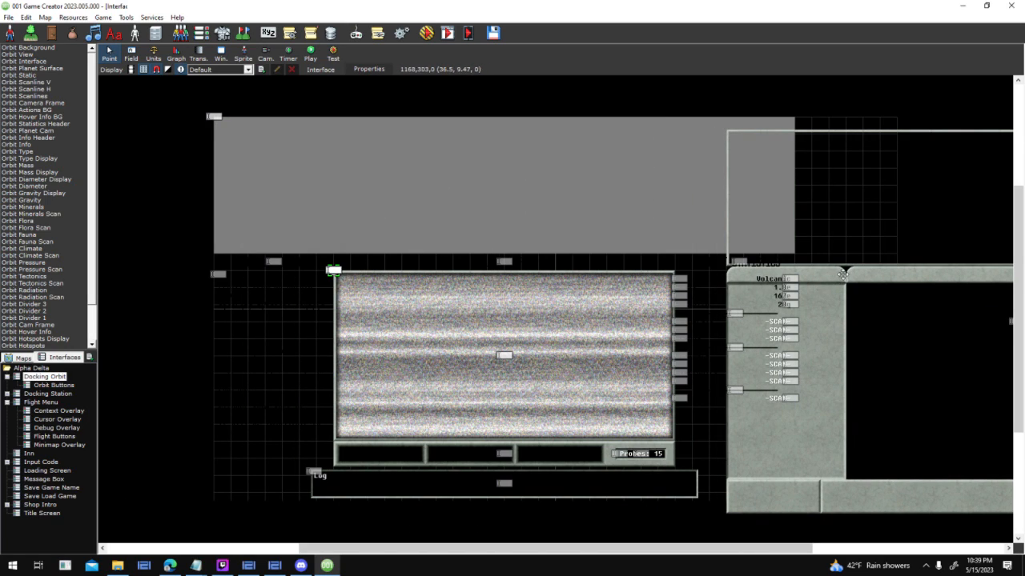
key("ctrl+z")
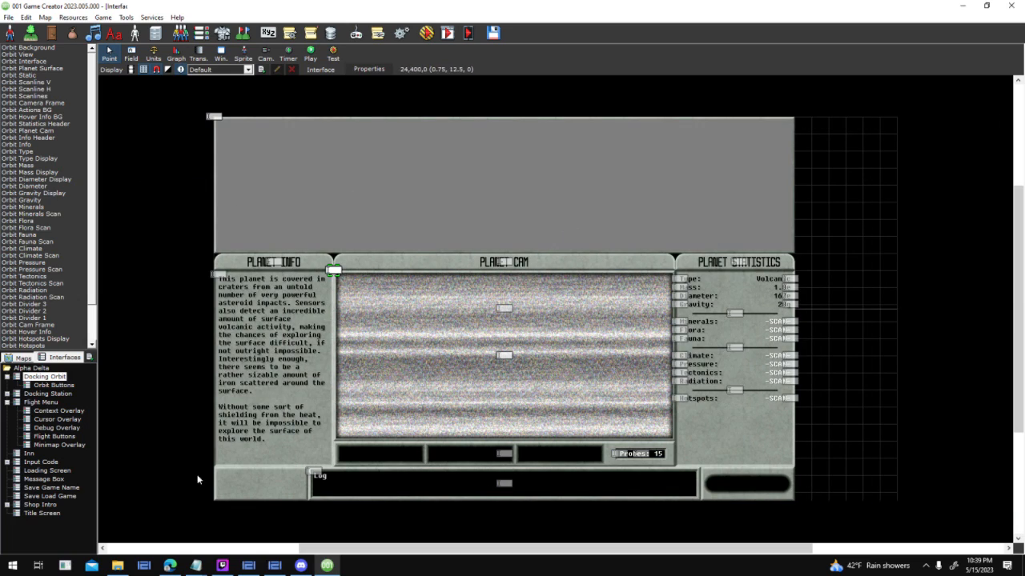
Switch back to World Creator and compare the World Viewer layout with the textured target image
left_click(274, 565)
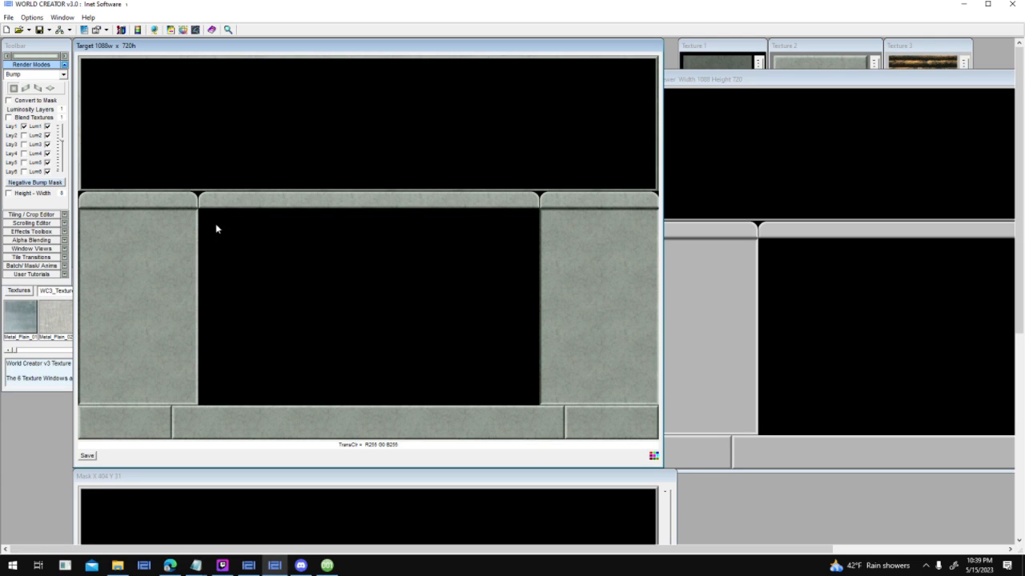
left_click_drag(873, 83, 491, 88)
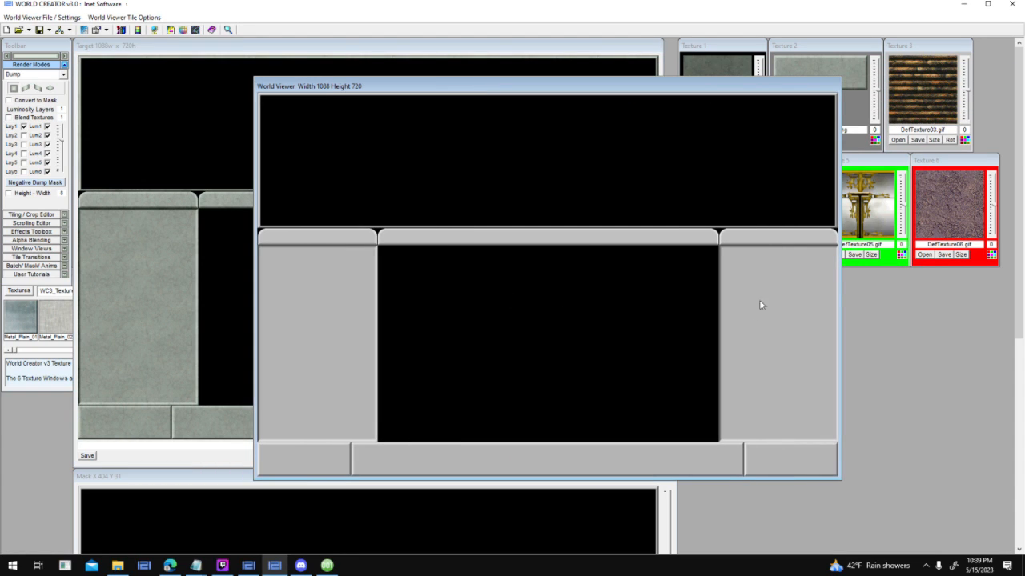
left_click_drag(621, 81, 1021, 68)
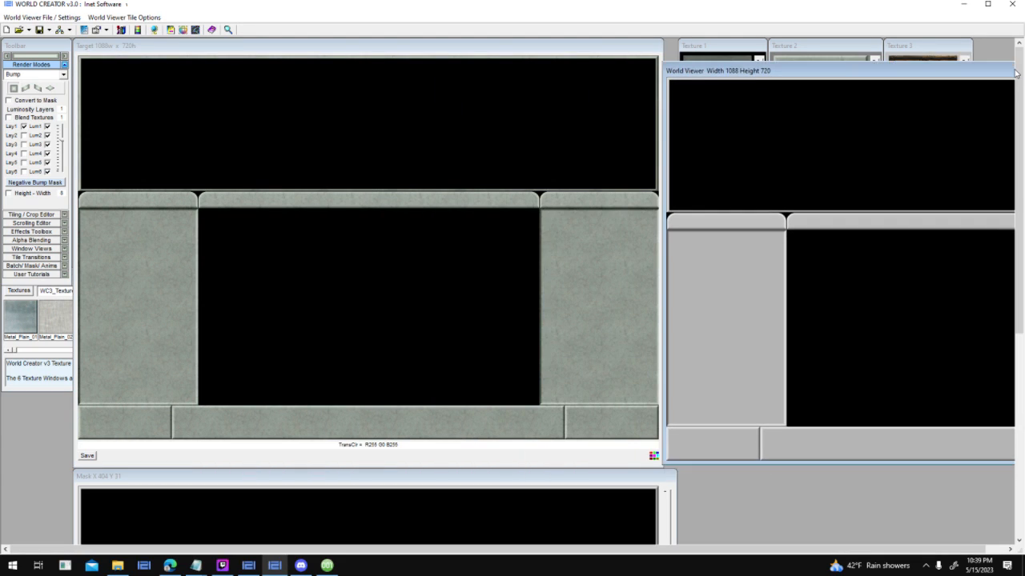
left_click(481, 50)
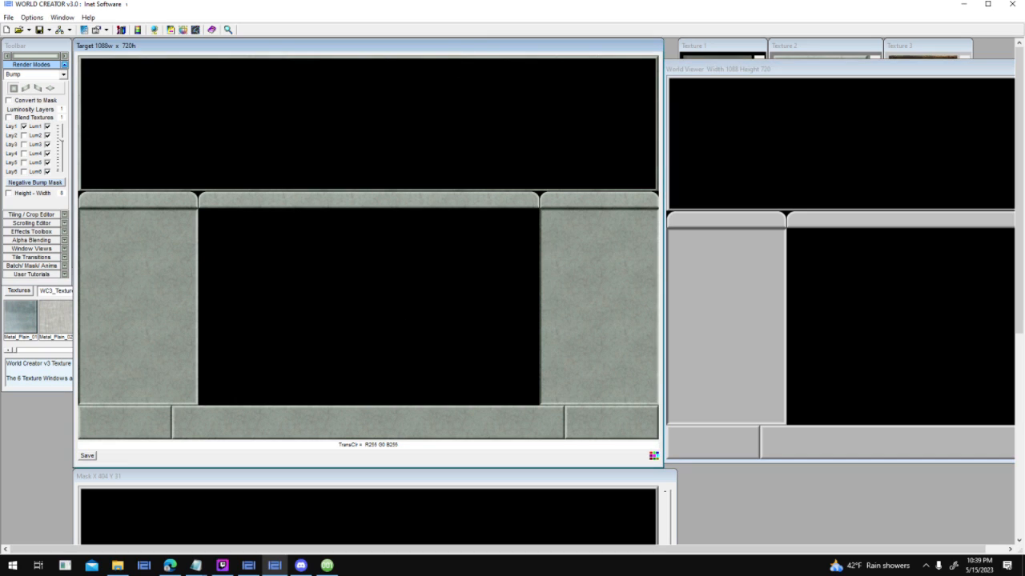
Check the finished interface in 001 Game Creator, return to World Creator, and move the World Viewer aside to compare it with the target image
left_click(326, 566)
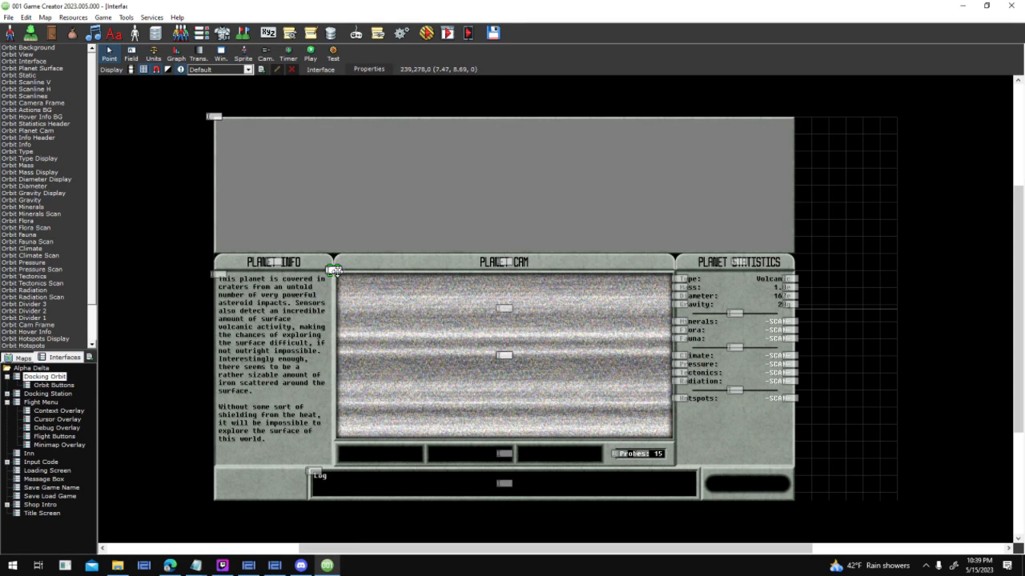
left_click(275, 565)
left_click_drag(747, 68, 233, 75)
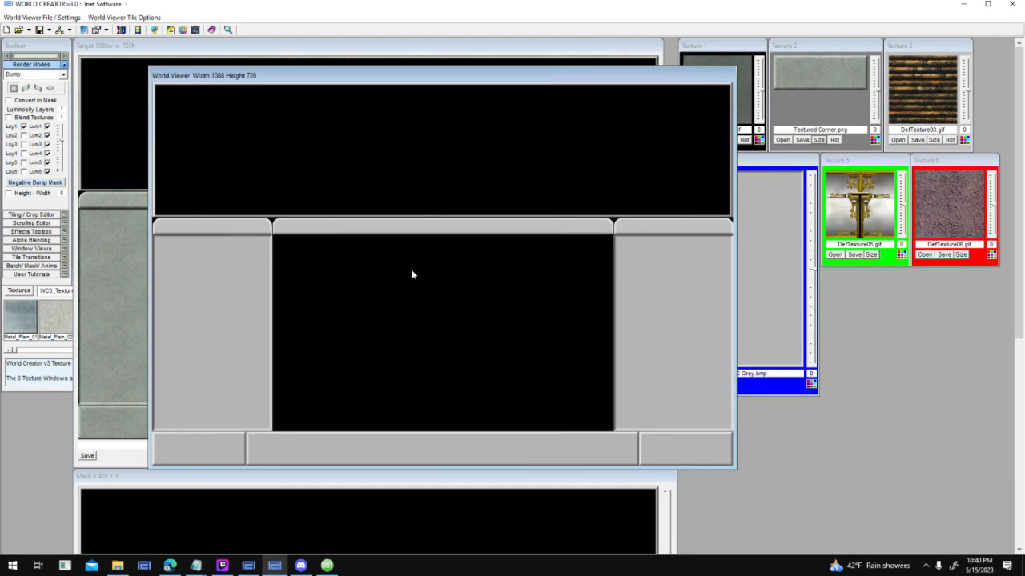
left_click_drag(519, 78, 1023, 140)
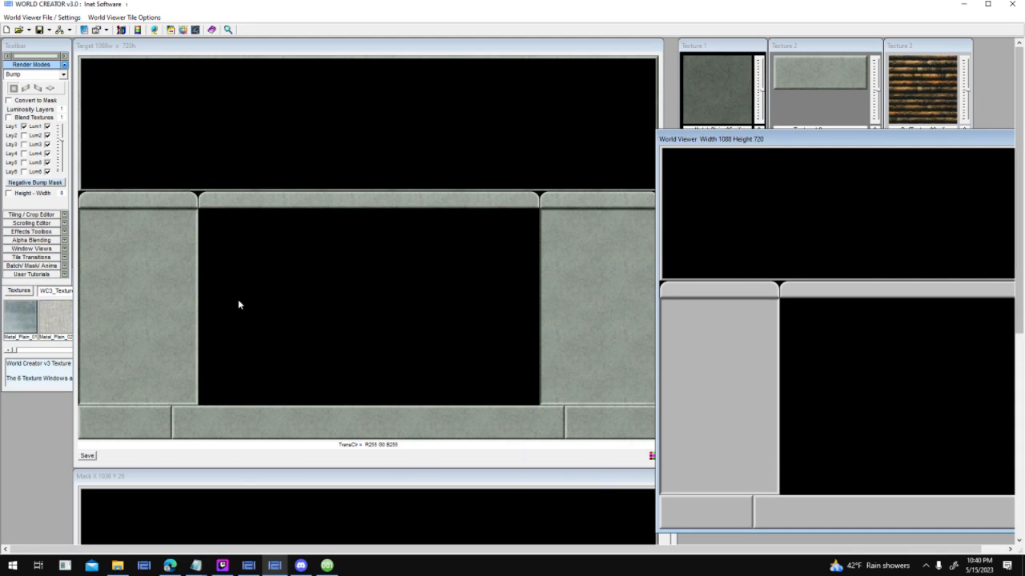
left_click(425, 329)
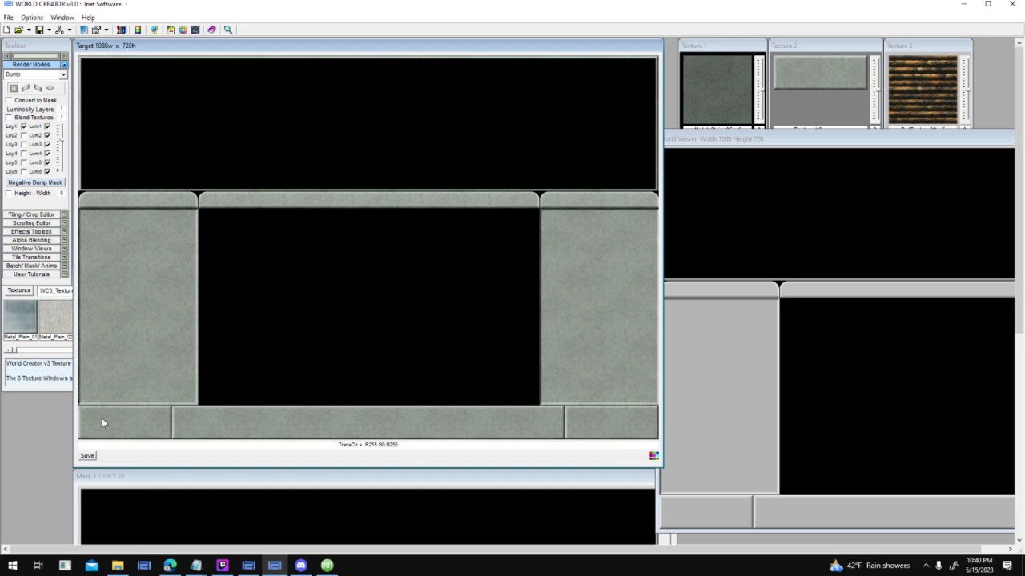
left_click(8, 17)
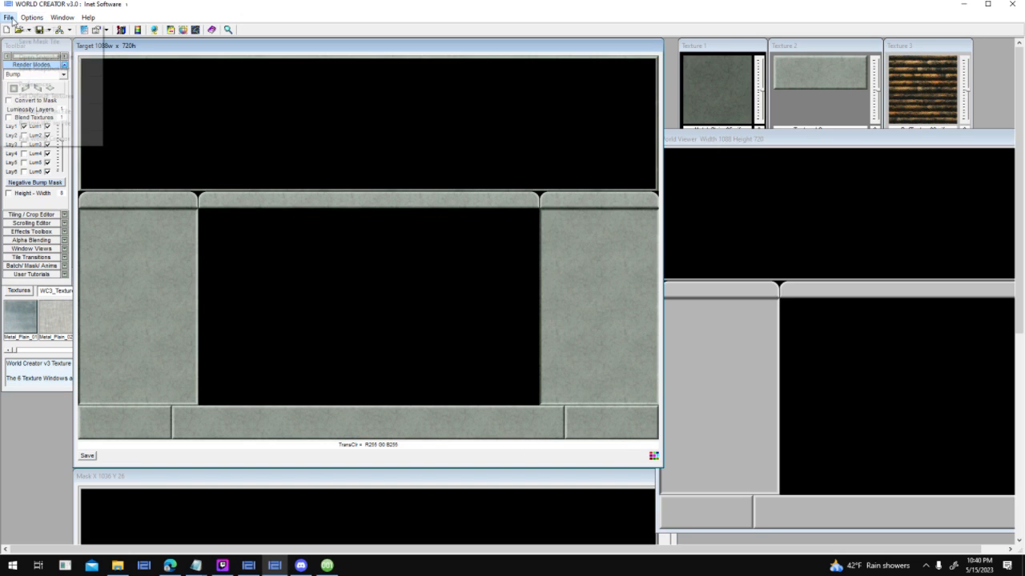
left_click(160, 51)
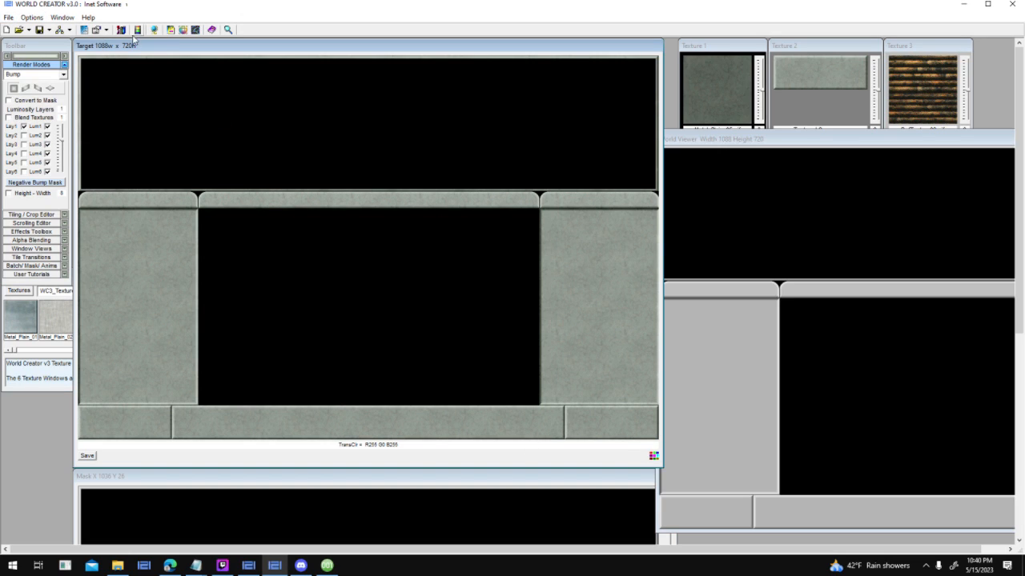
left_click(138, 31)
left_click(259, 60)
Save the rendered target image as Station Interface Full Example.png in the Test Interface folder, replacing the existing file
left_click_drag(145, 45, 140, 45)
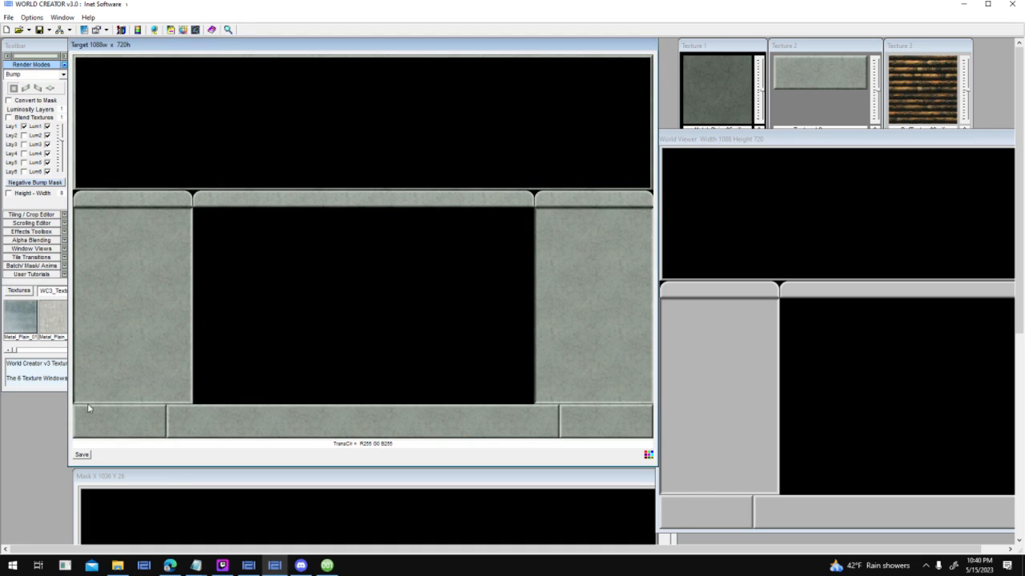
left_click(82, 455)
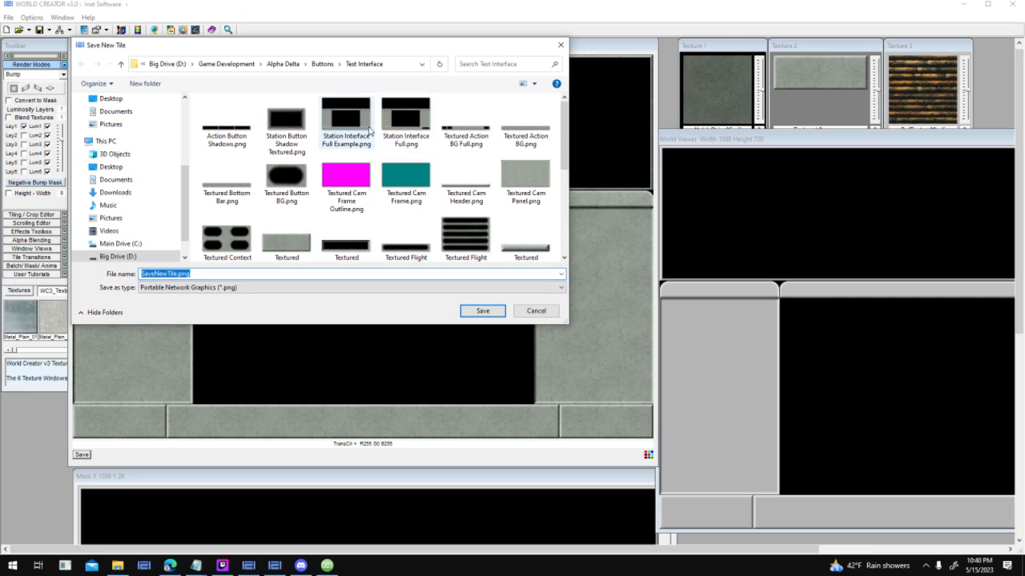
left_click(349, 117)
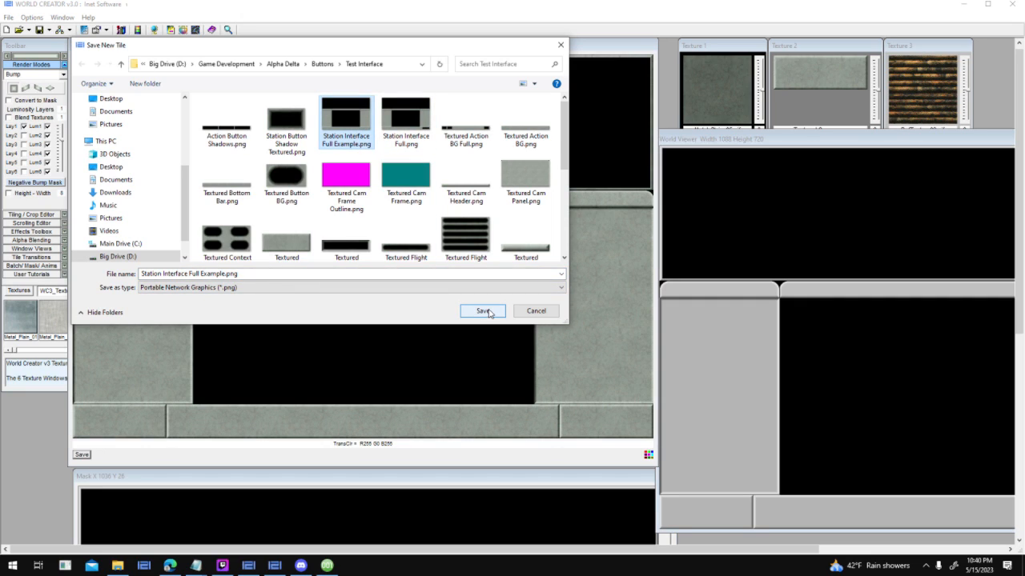
left_click(482, 312)
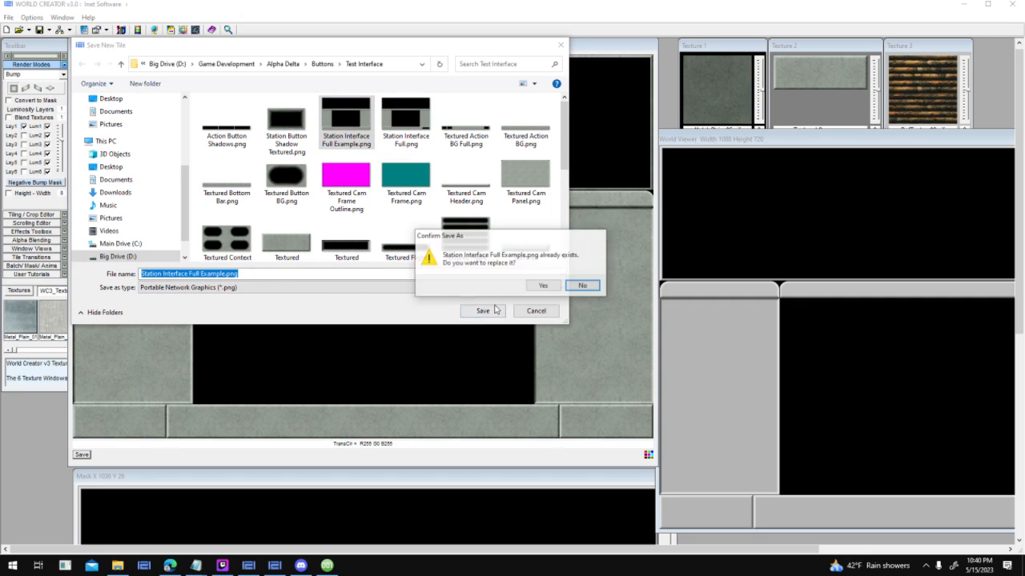
left_click(543, 287)
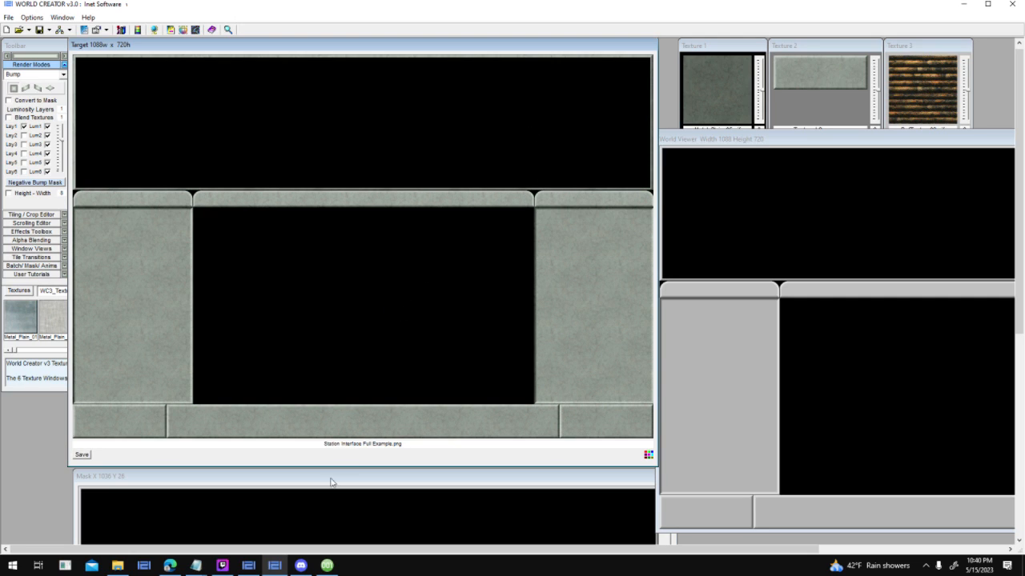
Compare the World Viewer with the target image and place the World Viewer in front of it, clear of the texture windows
left_click_drag(749, 140, 307, 76)
left_click_drag(383, 82, 563, 147)
left_click(360, 45)
left_click(745, 186)
left_click_drag(680, 145, 339, 63)
Place the Textured Corner.png tile over the layout's bottom-right gray corner and a copy over the bottom-left corner
left_click_drag(828, 58, 604, 437)
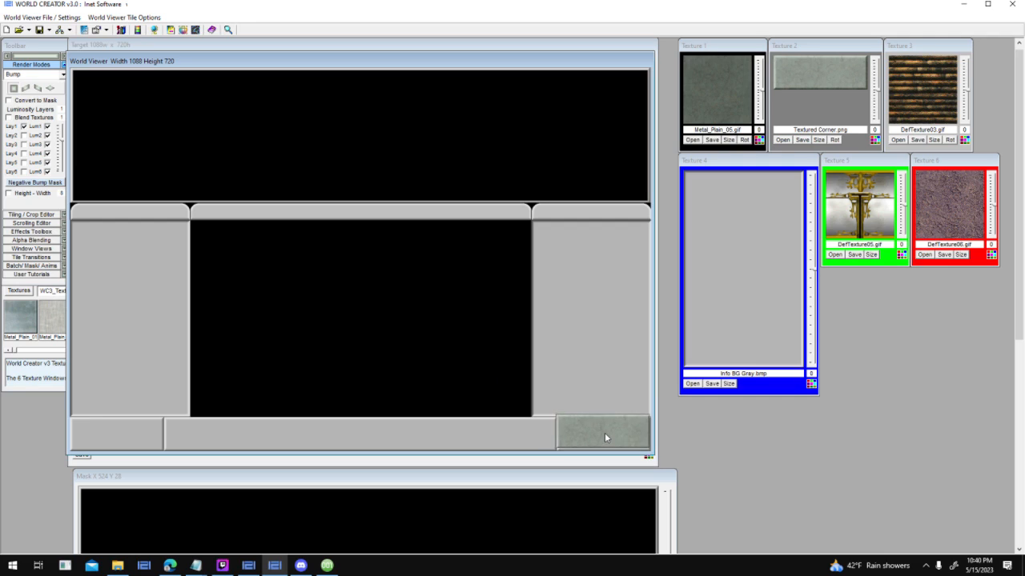
right_click(605, 437)
left_click(644, 216)
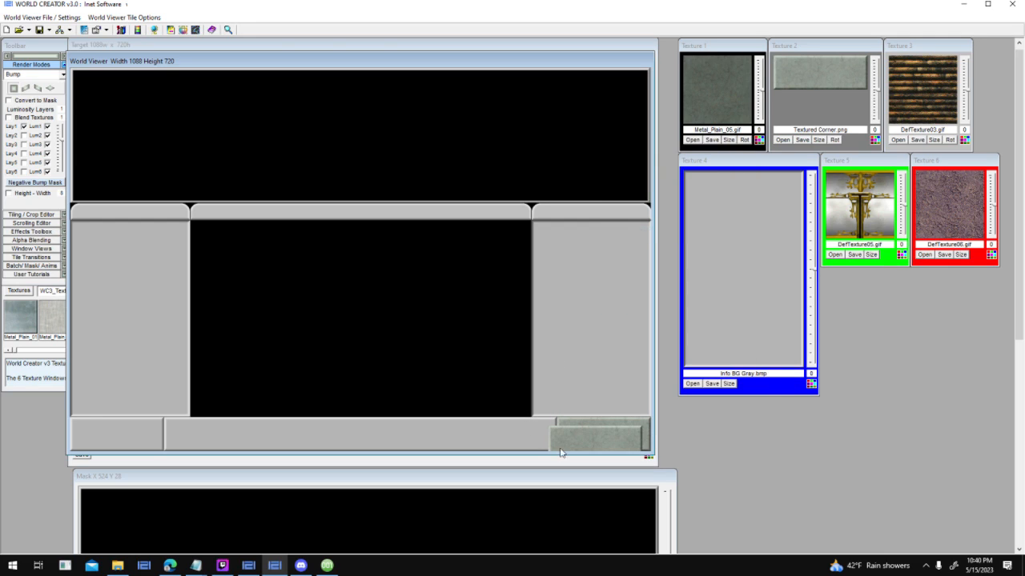
left_click(128, 429)
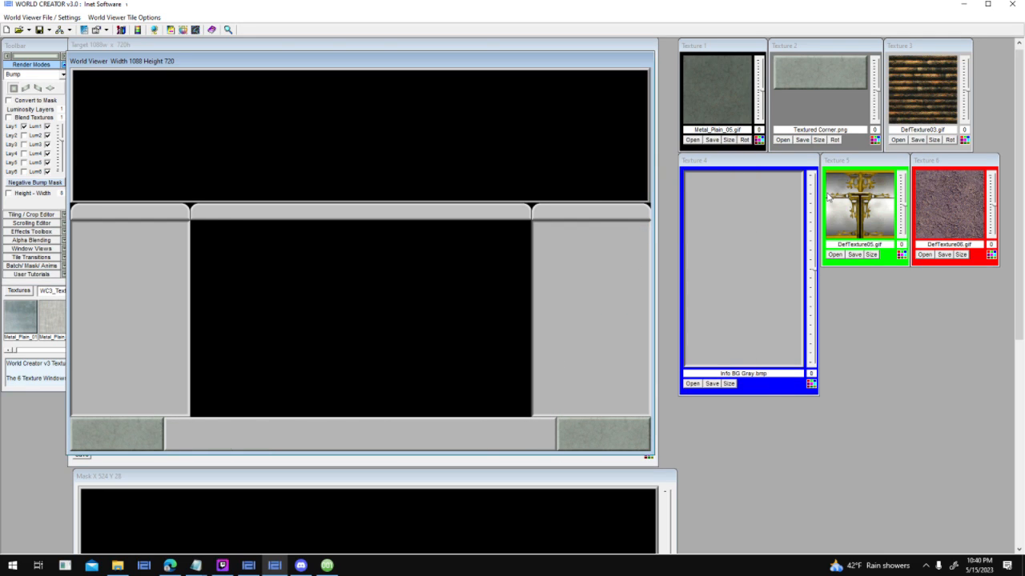
Load Textured Bottom Bar.png into Texture 2 and place it over the gray bar between the two bottom corners
left_click(782, 140)
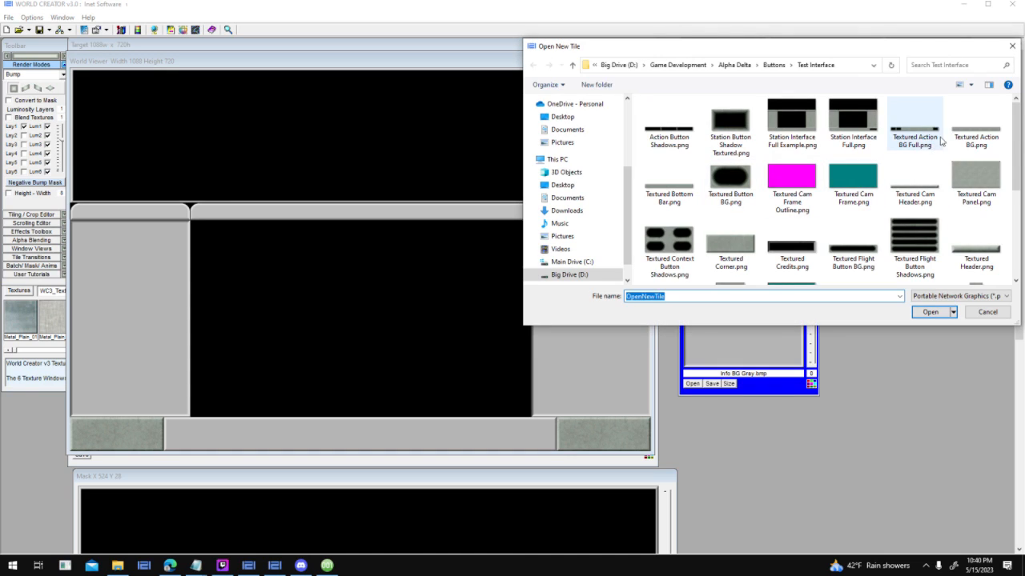
double_click(669, 183)
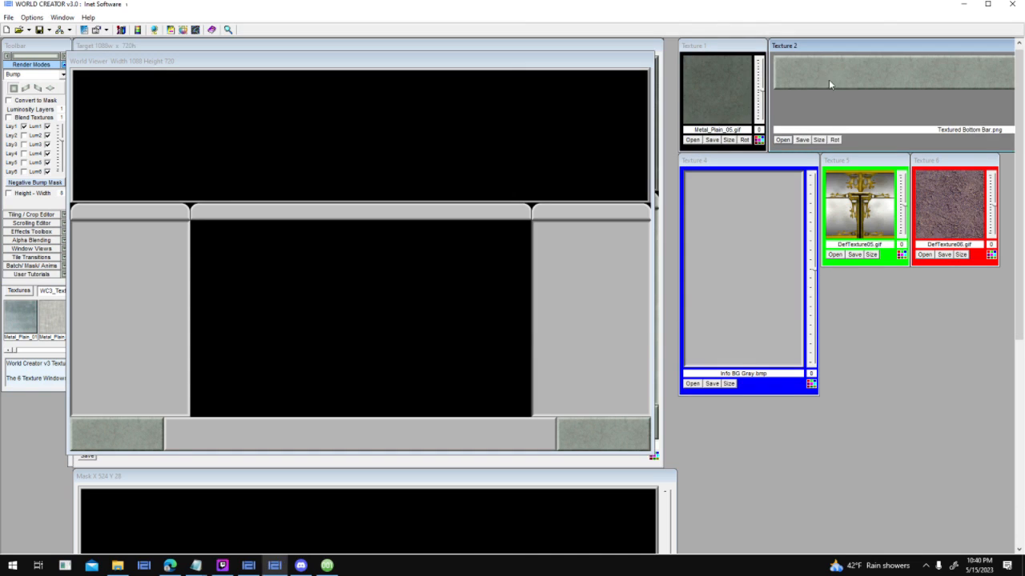
left_click(384, 424)
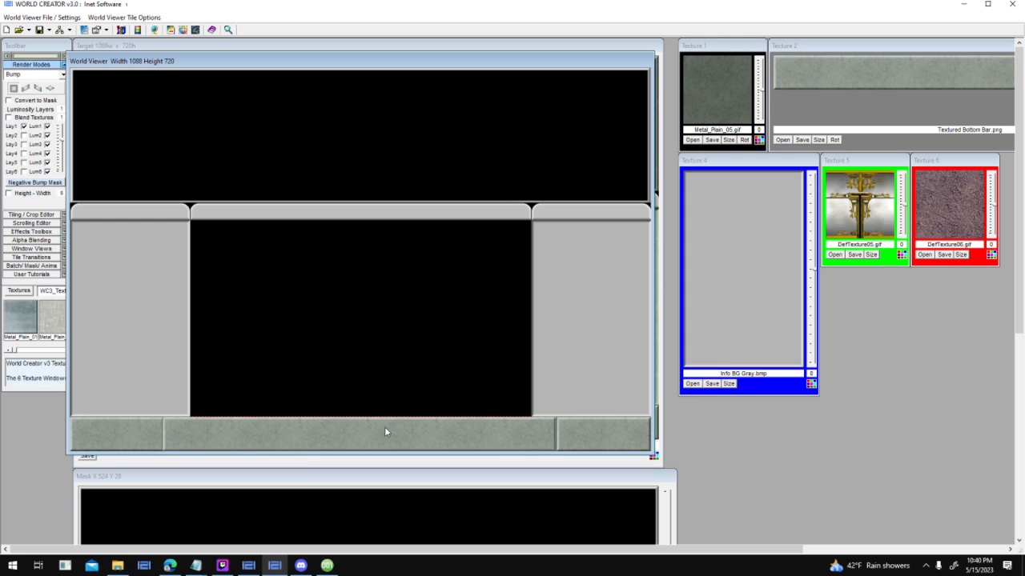
Load Textured Tab Cam Header.png into Texture 2 and place it over the gray header above the central black area
left_click(782, 140)
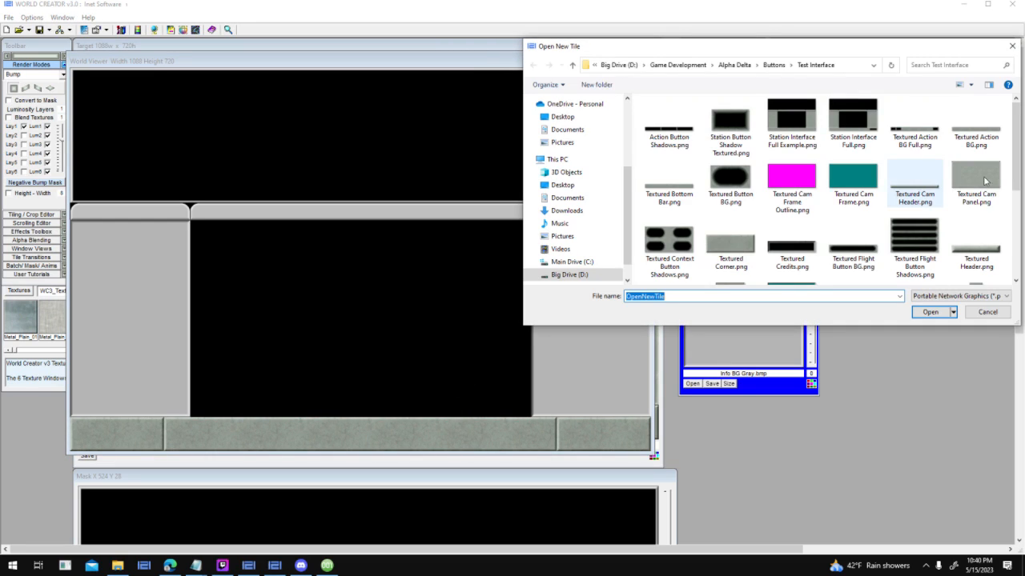
scroll(863, 228, "down", 5)
left_click(922, 222)
double_click(923, 220)
left_click_drag(872, 64, 361, 212)
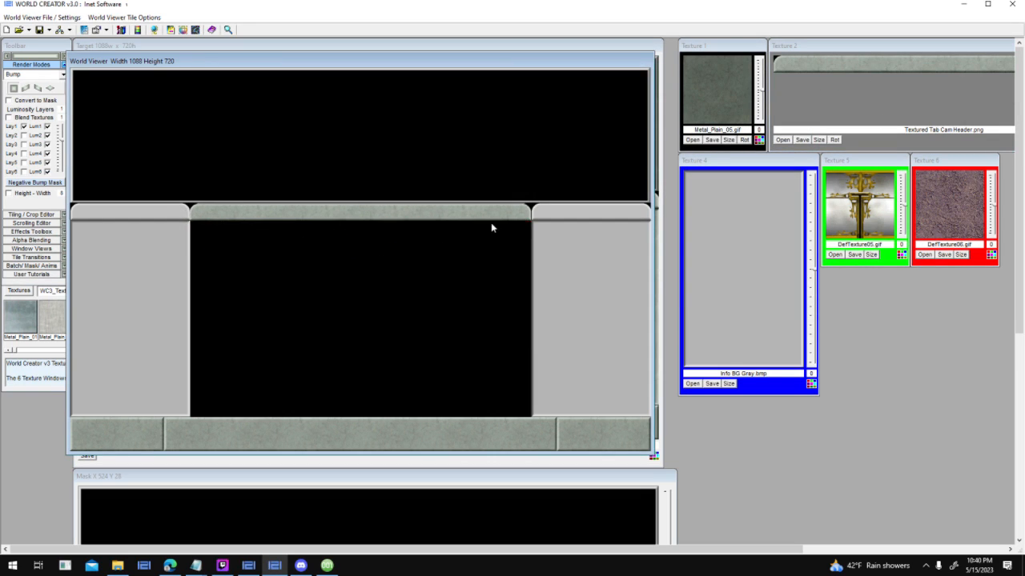
mouse_move(507, 214)
left_mouse_down()
mouse_move(506, 231)
mouse_move(505, 210)
left_mouse_up()
Load Textured Tab.png into Texture 2, place it over the right gray tab, and put a copy over the left tab
left_click(792, 140)
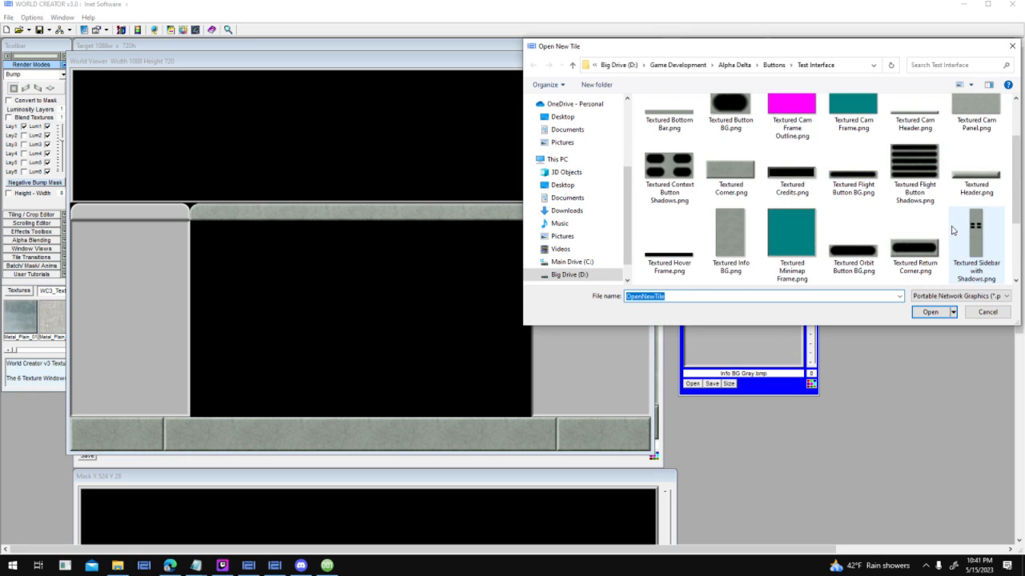
scroll(951, 231, "down", 2)
double_click(976, 212)
left_click_drag(395, 292, 600, 210)
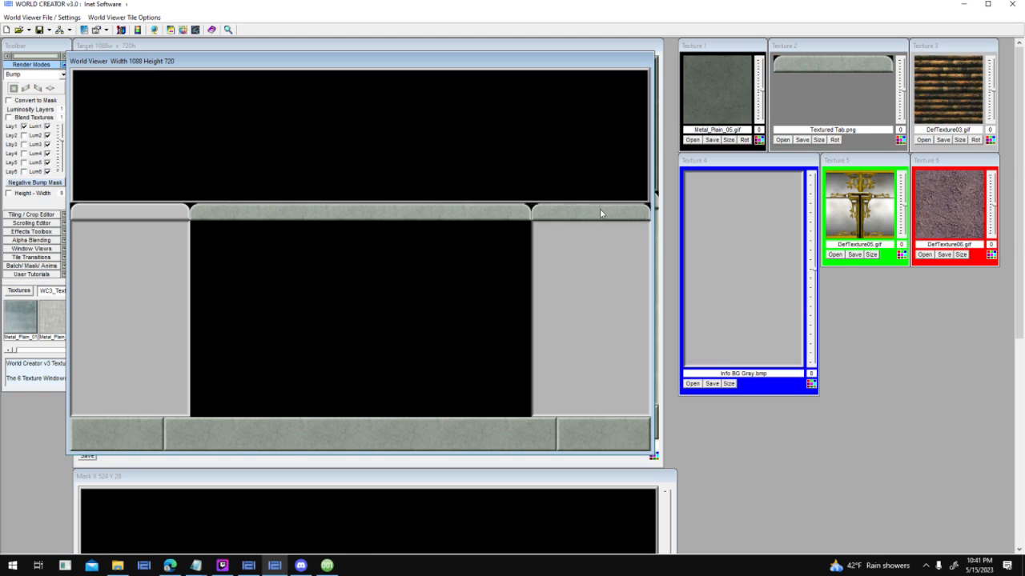
right_click(600, 208)
left_click(633, 285)
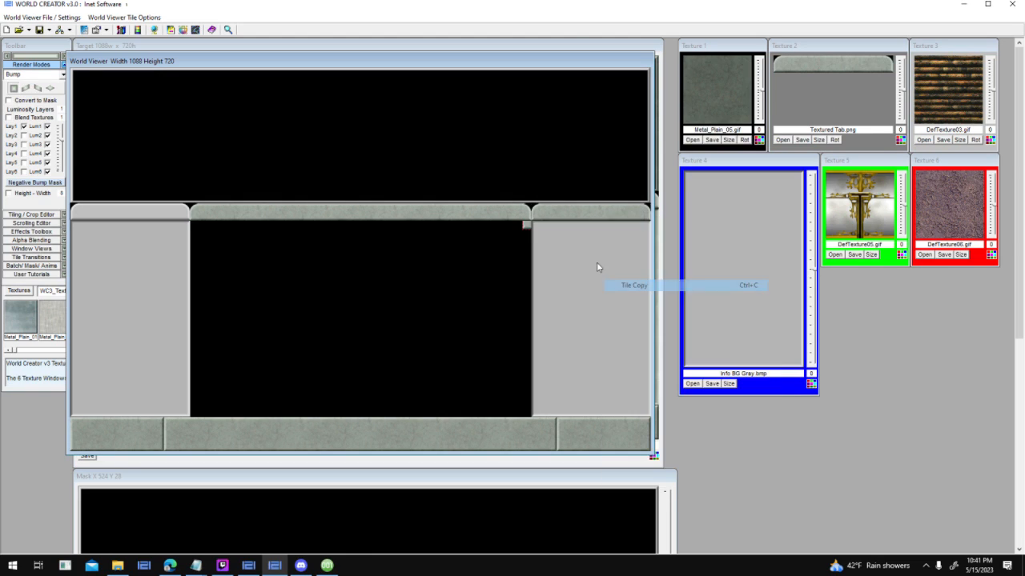
left_click_drag(537, 221, 100, 207)
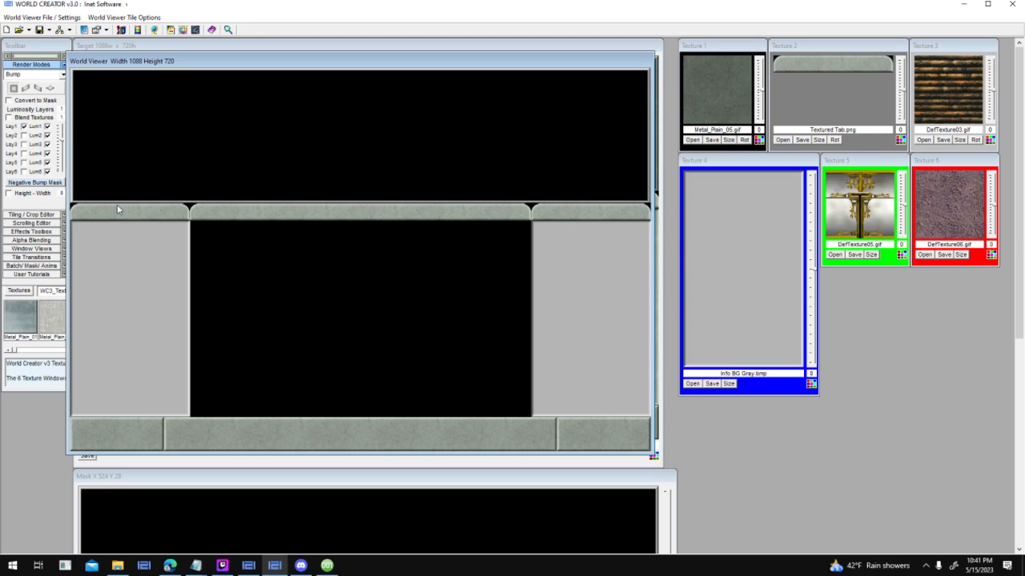
Load Textured View Frame.png into Texture 2 and place it over the view frame across the top of the layout
left_click(781, 140)
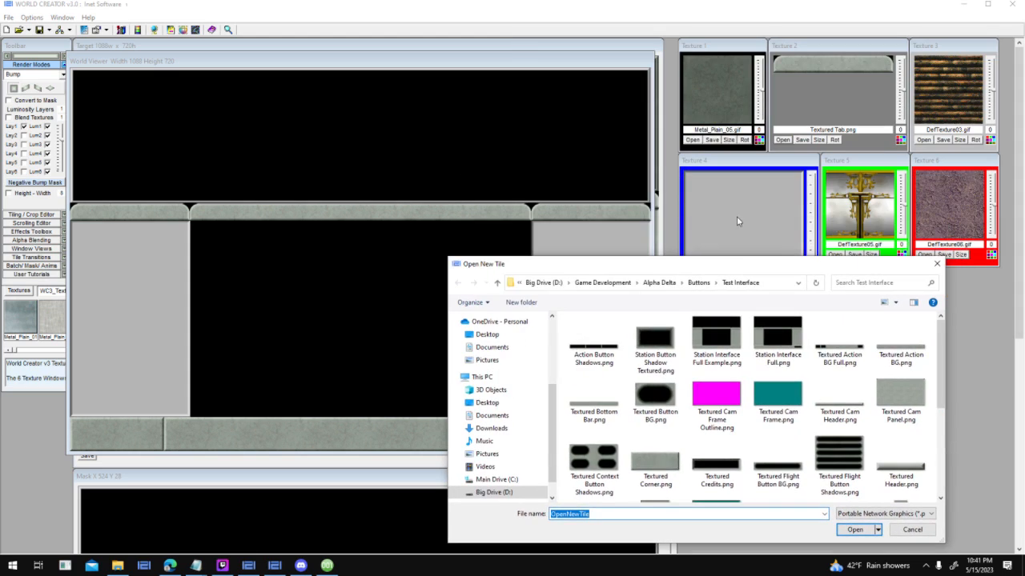
left_click_drag(620, 264, 640, 133)
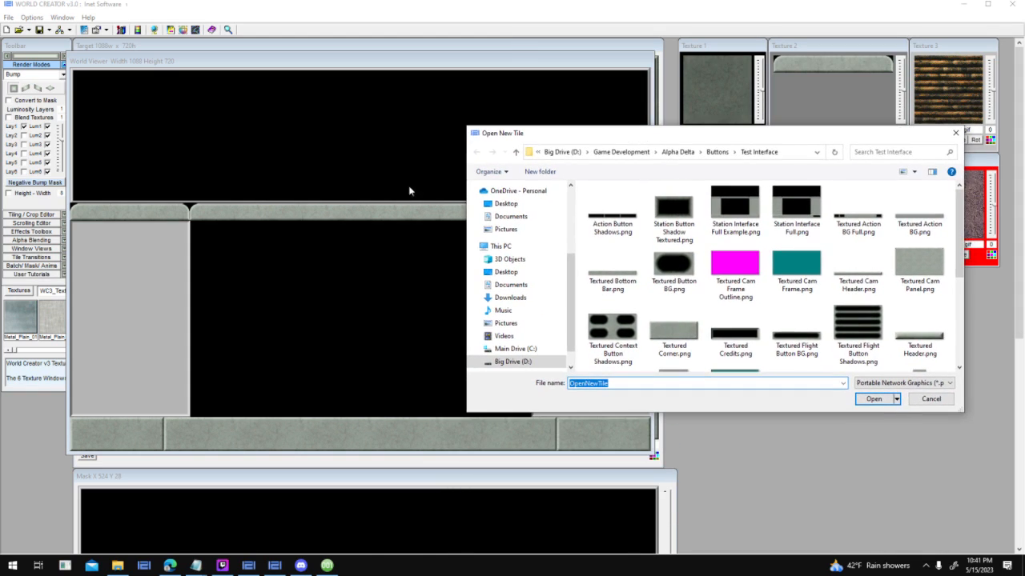
left_click_drag(960, 240, 971, 330)
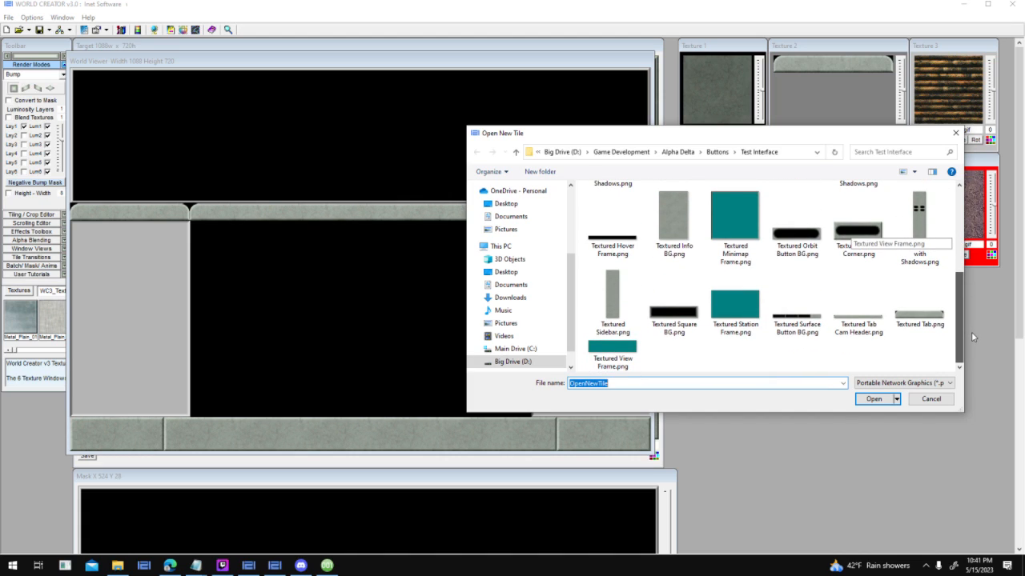
double_click(611, 349)
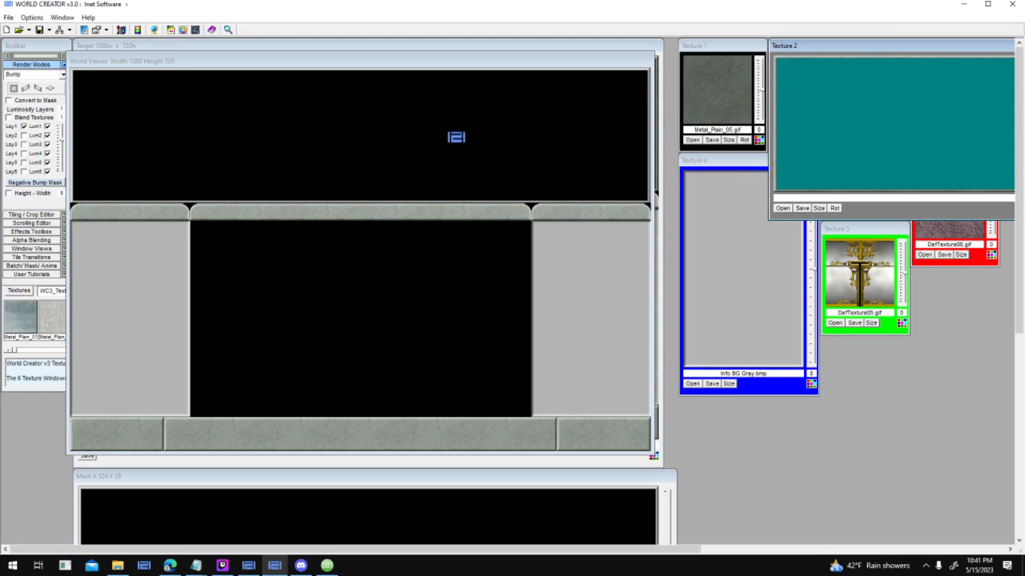
left_click(362, 120)
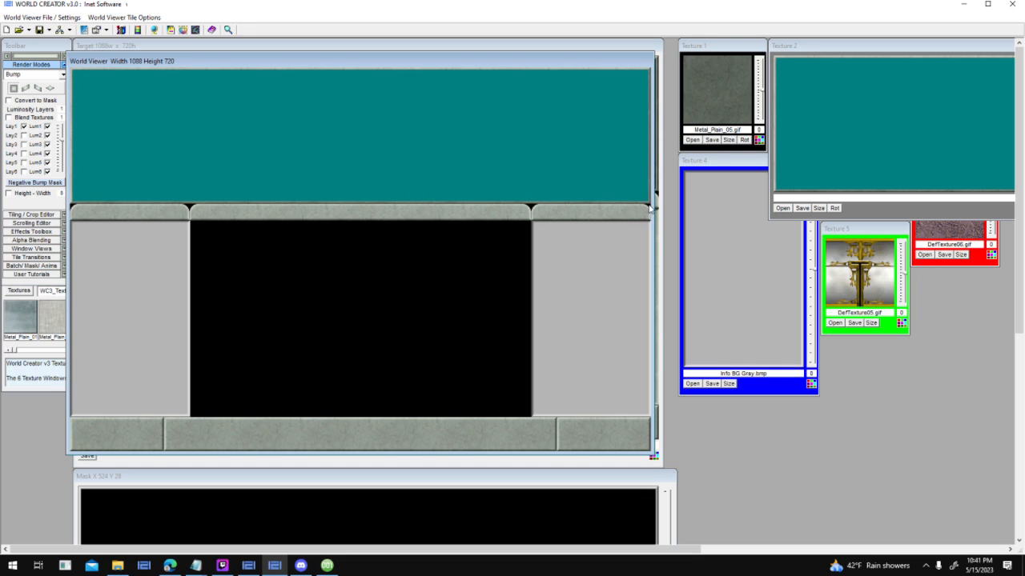
Move the teal view frame aside to inspect the tile properties of the frame beneath it, and return it to the top of the layout
left_click_drag(478, 134, 519, 336)
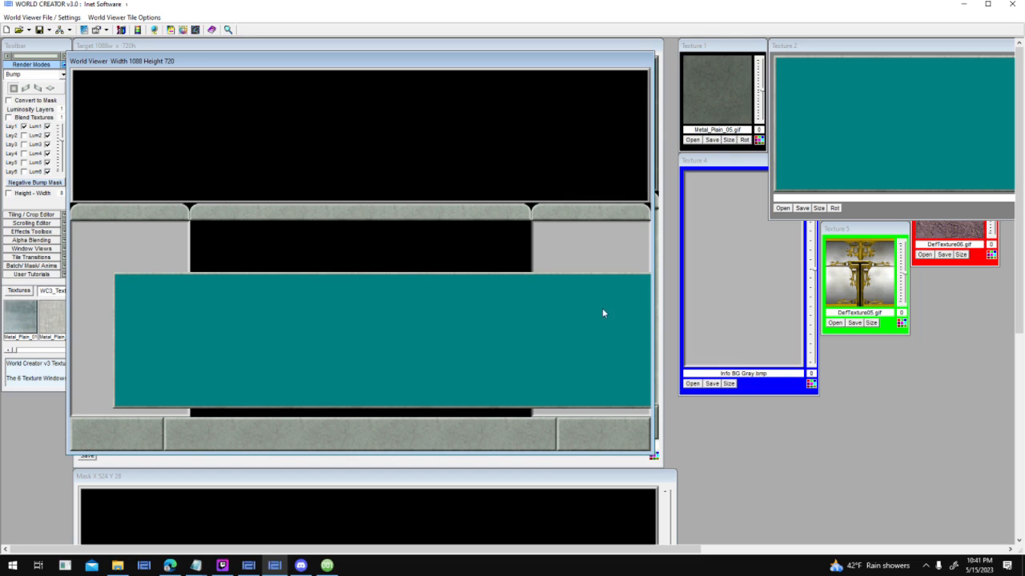
left_click_drag(446, 285, 449, 273)
right_click(436, 249)
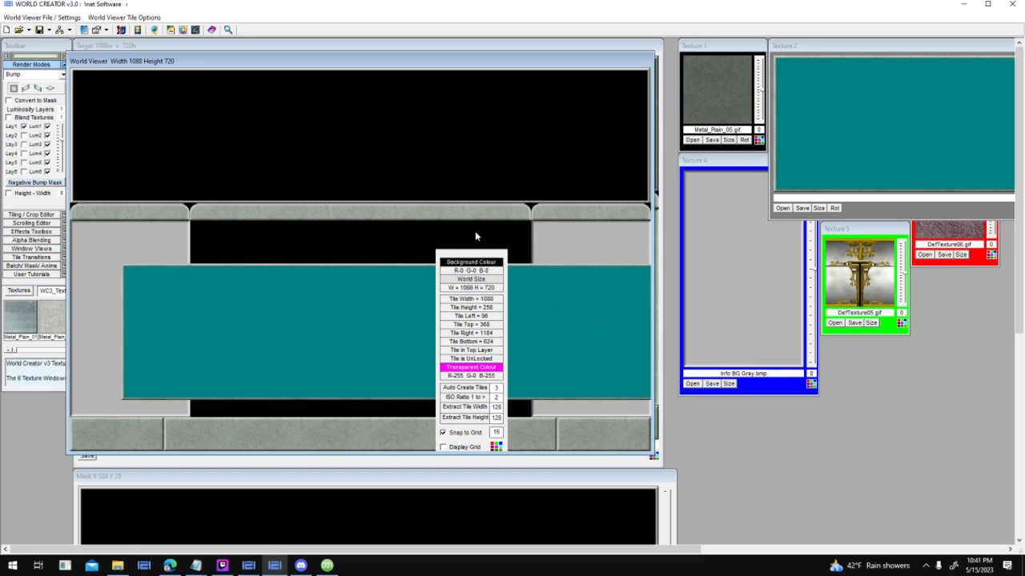
right_click(498, 125)
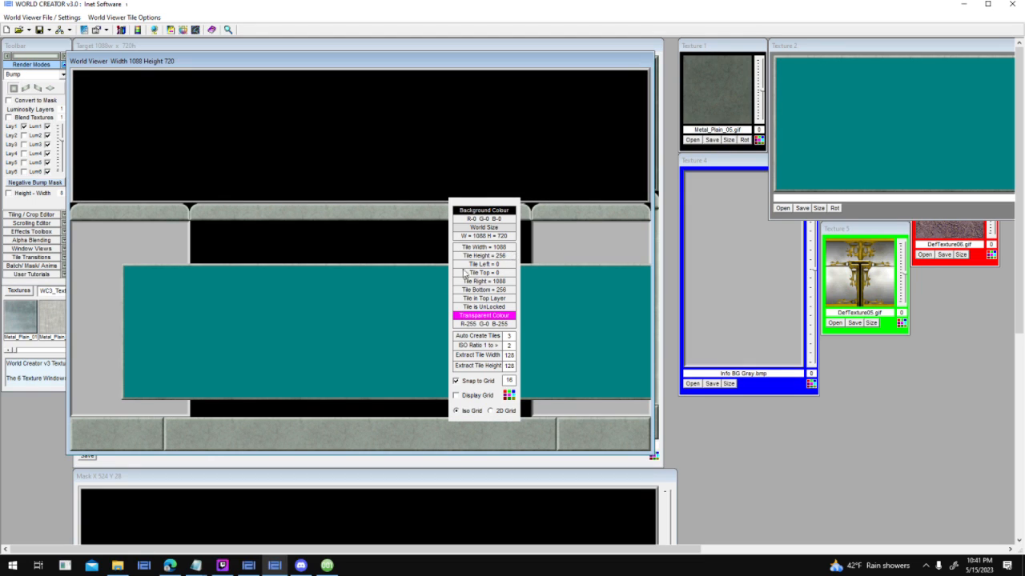
left_click_drag(387, 307, 361, 115)
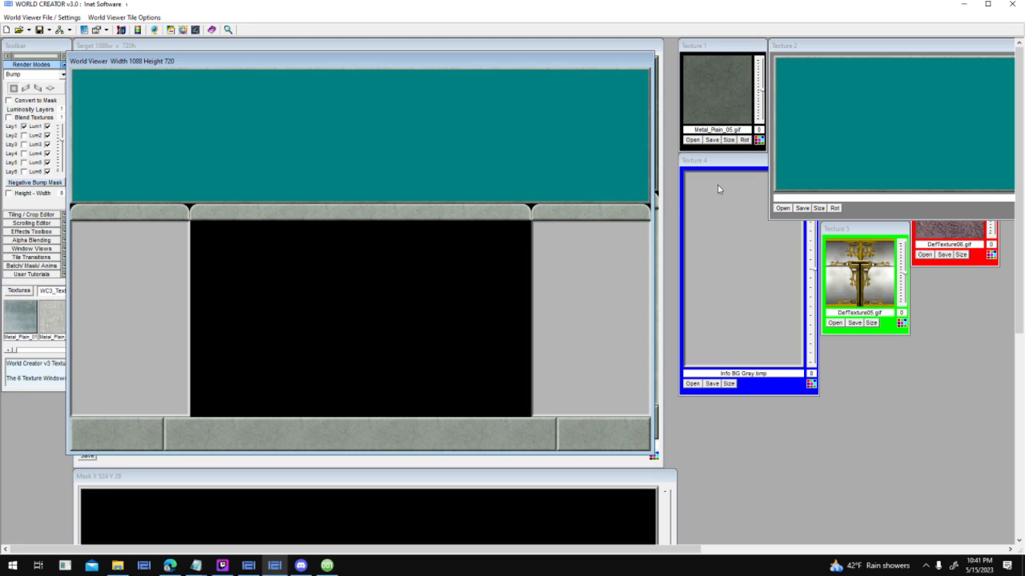
Use Restore Transparency on the top view frame to make its teal area transparent
right_click(508, 118)
left_click(585, 133)
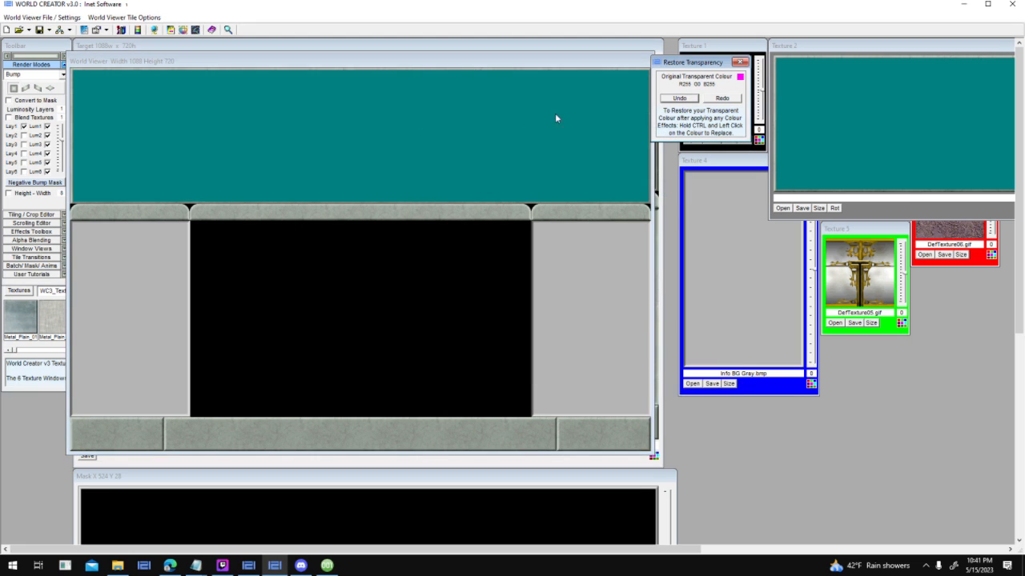
left_click(741, 63)
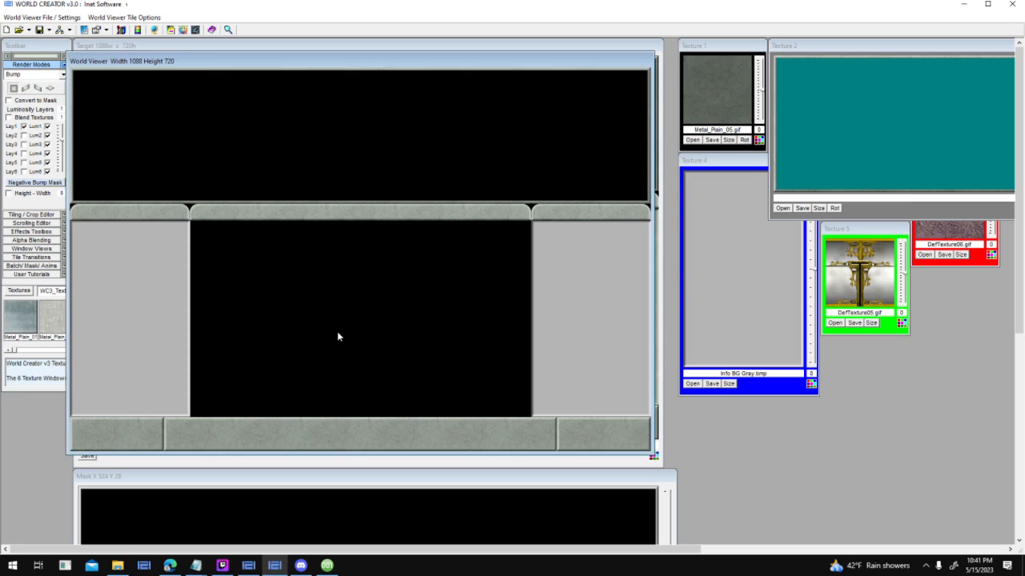
left_click_drag(333, 185, 425, 346)
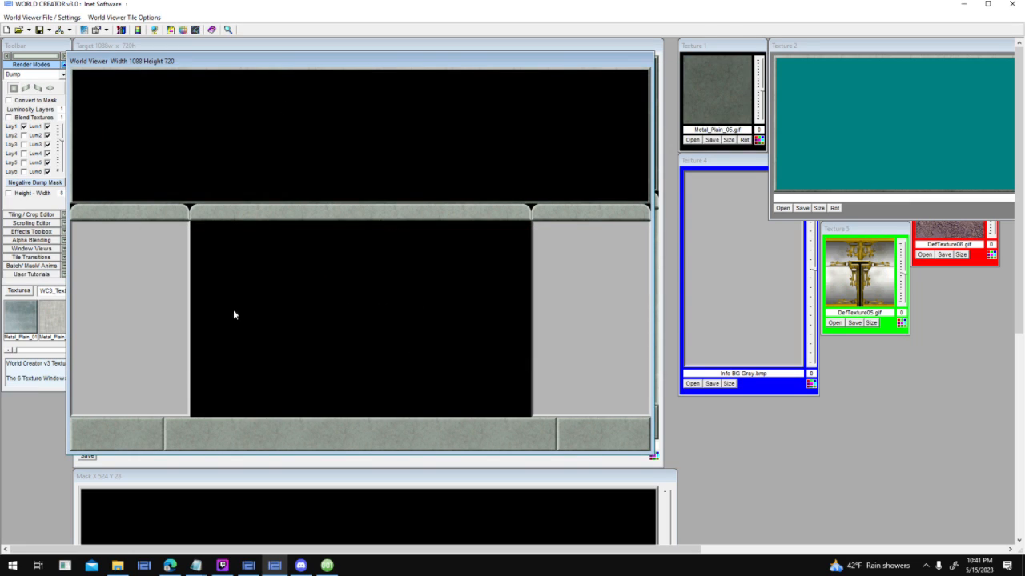
Load Textured Info BG.png into Texture 2 and place it over the right gray info panel in the World Viewer
left_click(783, 208)
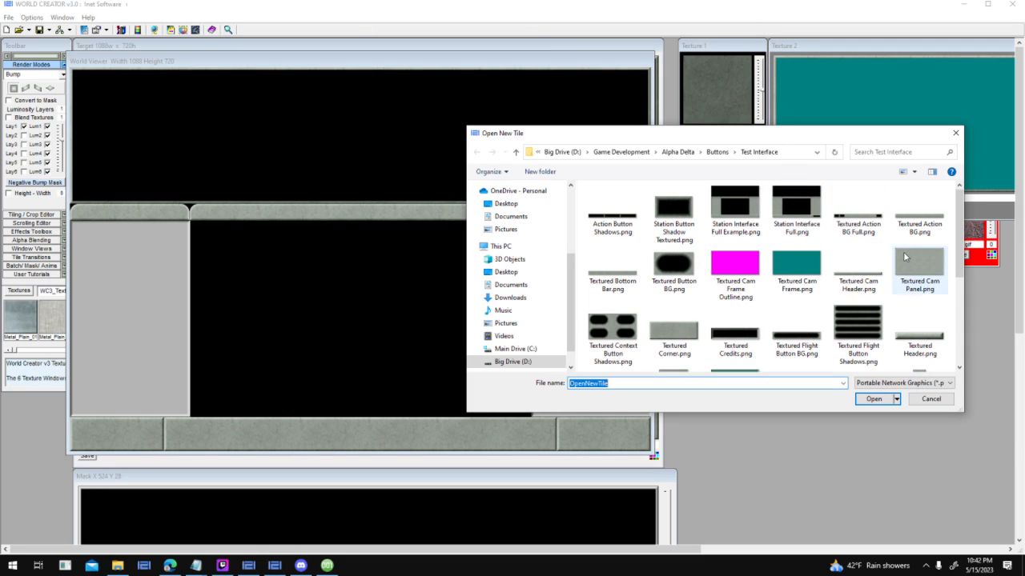
scroll(801, 304, "down", 1)
left_click(686, 328)
double_click(690, 321)
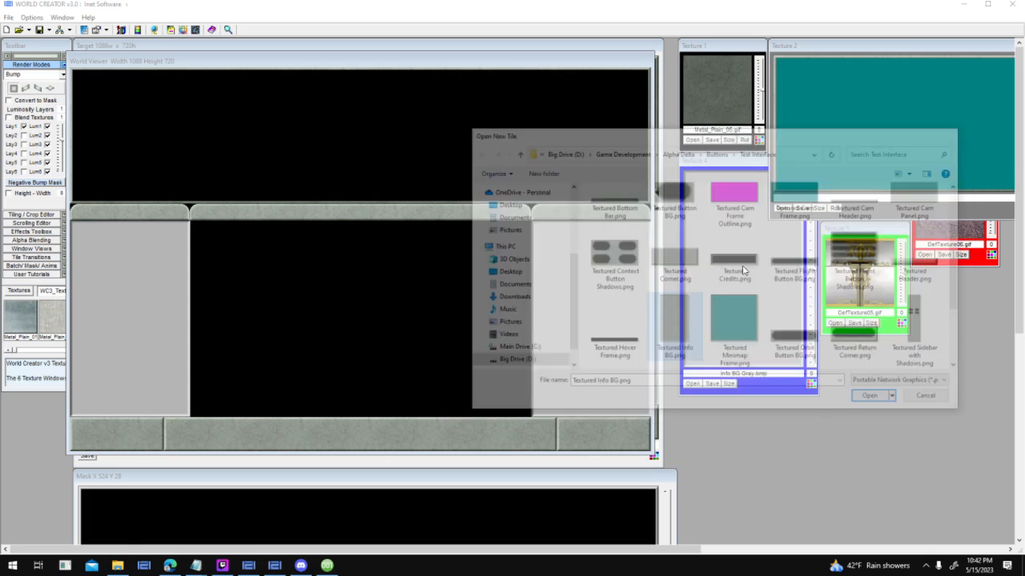
left_click_drag(556, 294, 584, 281)
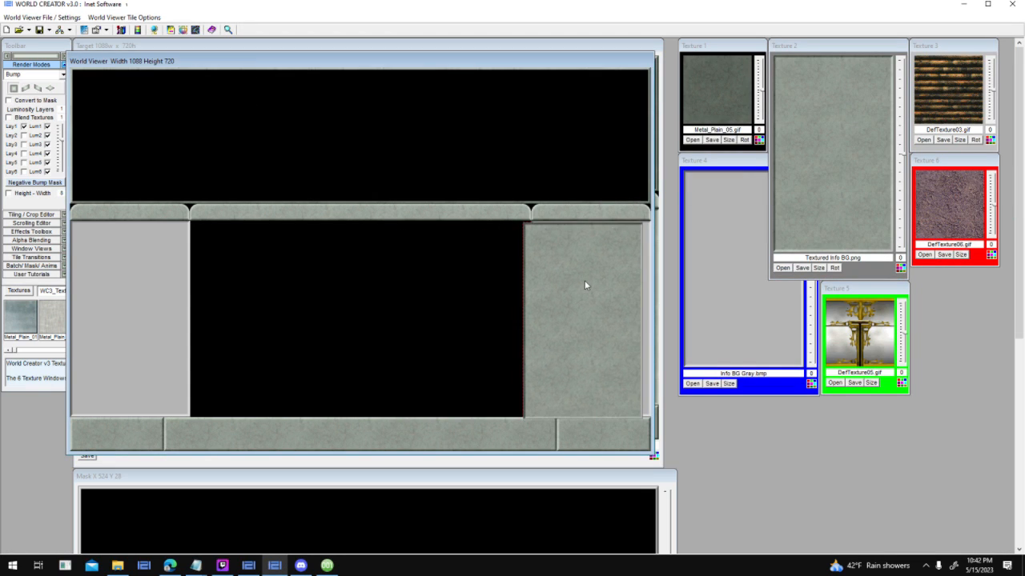
Copy the textured info panel tile and place the copy over the left gray info panel
right_click(584, 280)
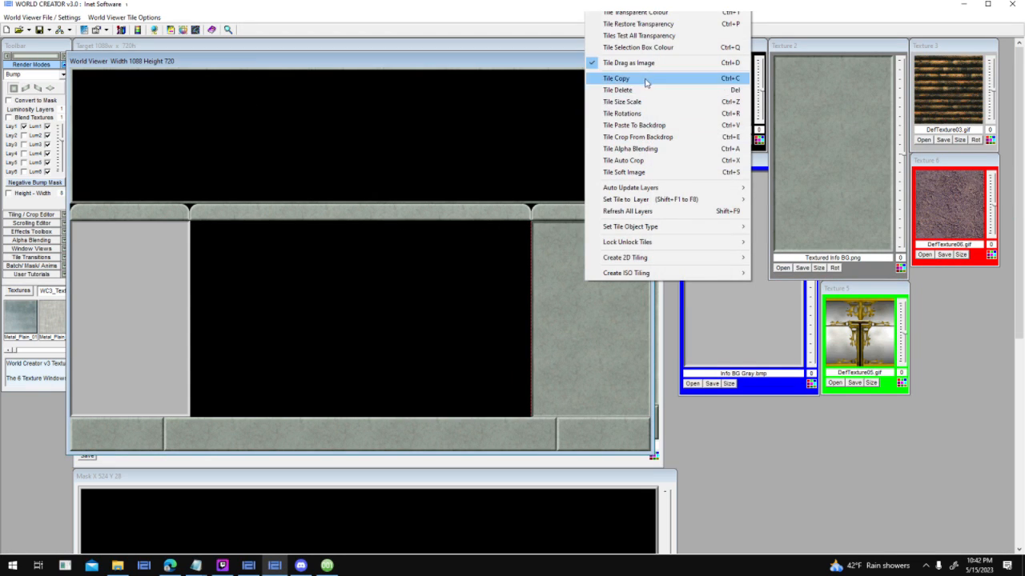
left_click(616, 77)
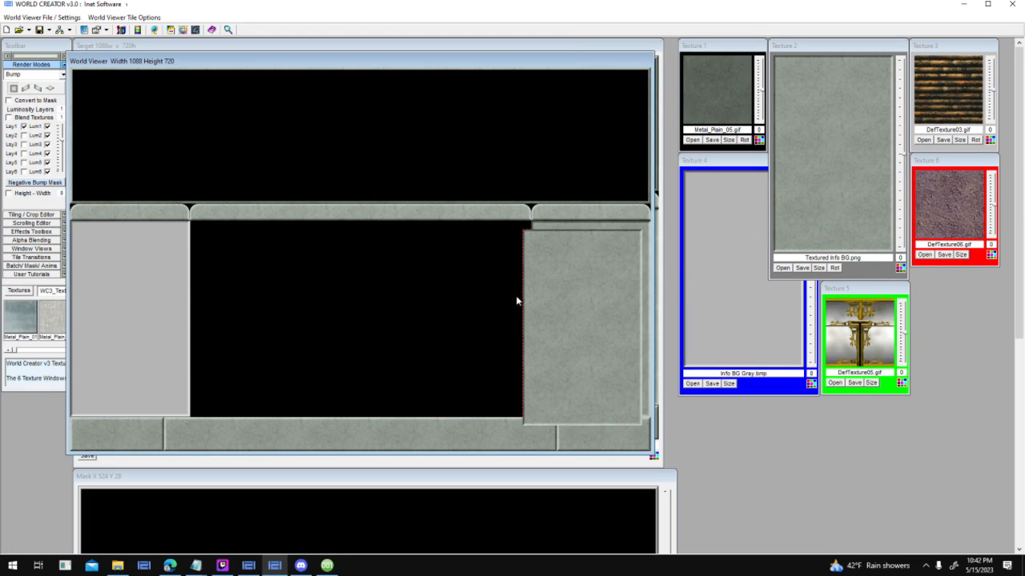
left_click(143, 281)
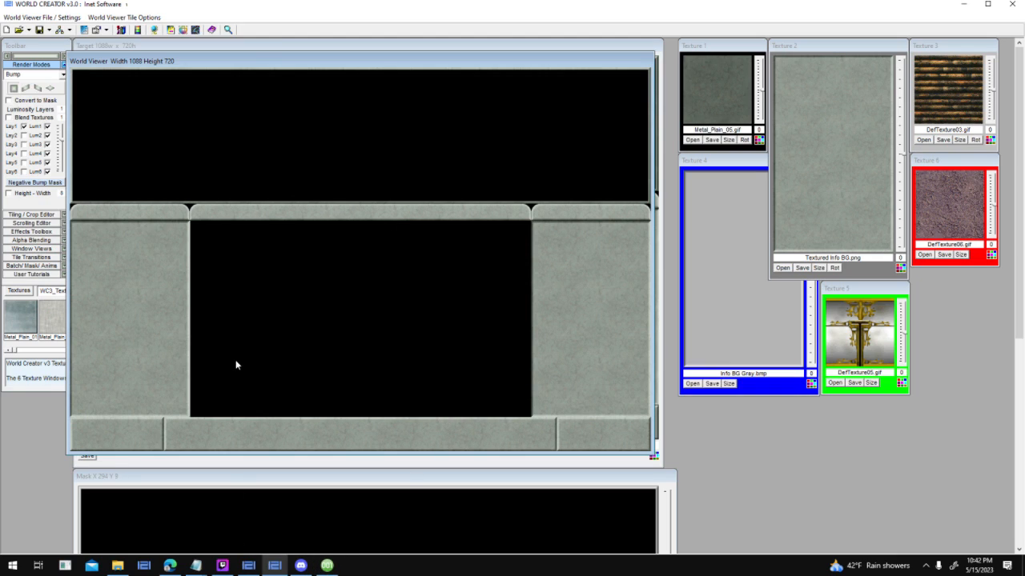
Move the left textured tab and info panel aside to examine the gray tiles beneath, and return both to their places
left_click_drag(163, 217, 342, 259)
left_click_drag(152, 292, 392, 318)
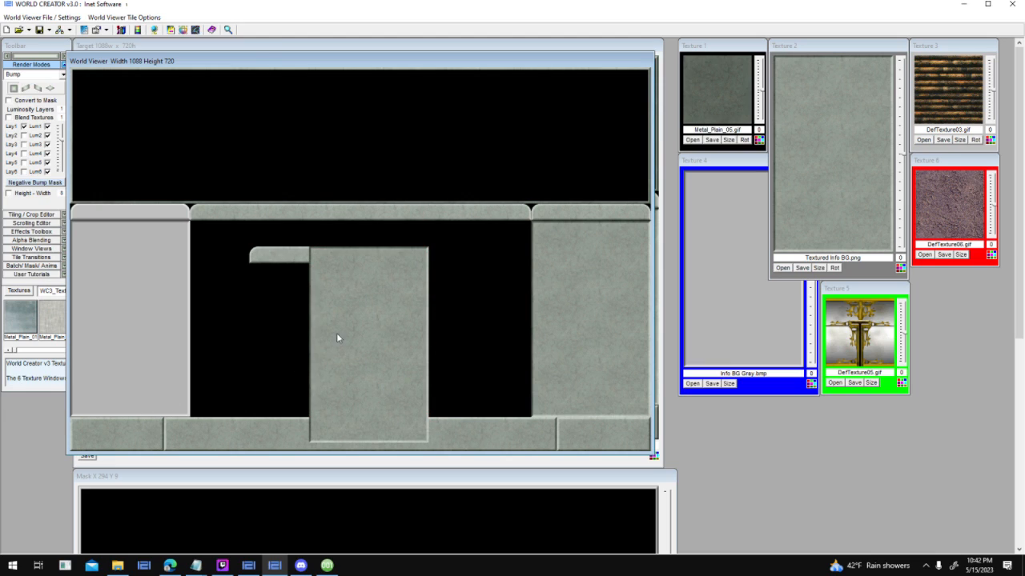
left_click_drag(337, 333, 345, 282)
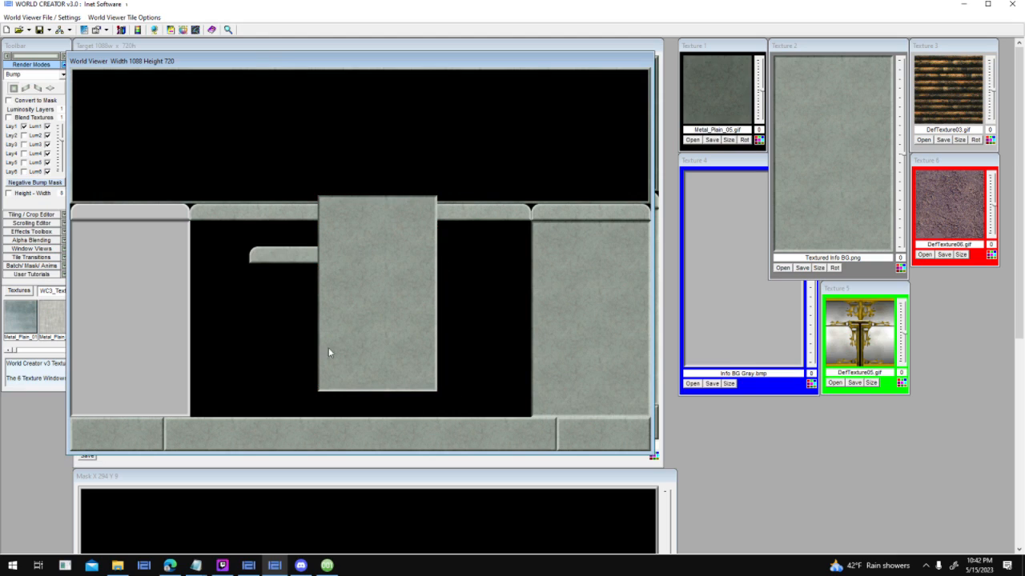
left_click_drag(353, 287, 120, 302)
left_click_drag(305, 257, 98, 226)
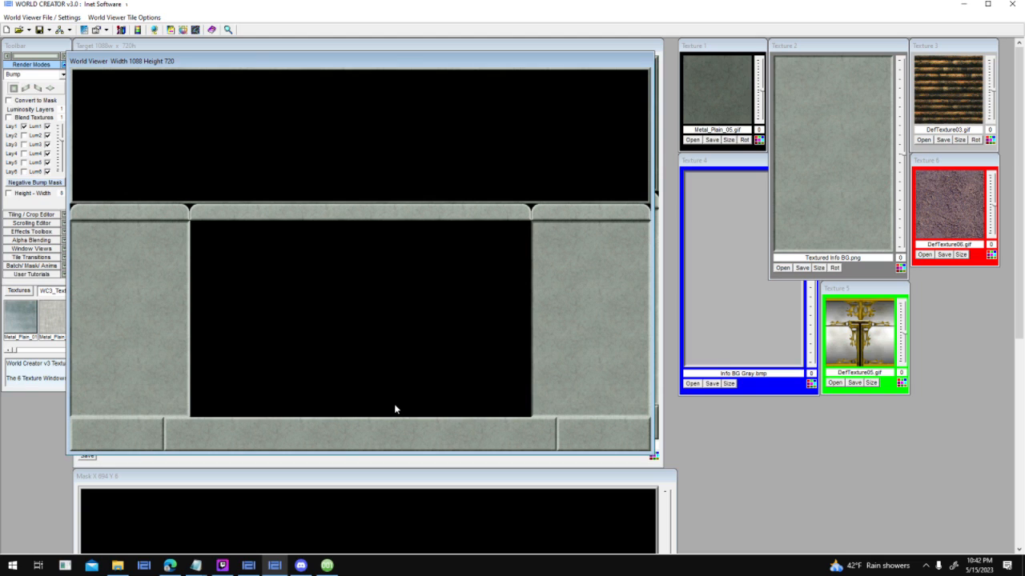
Move the World Viewer aside to expose the Target render, and view Station Interface Full Example.png from the Test Interface folder in File Explorer
left_click_drag(584, 52, 865, 53)
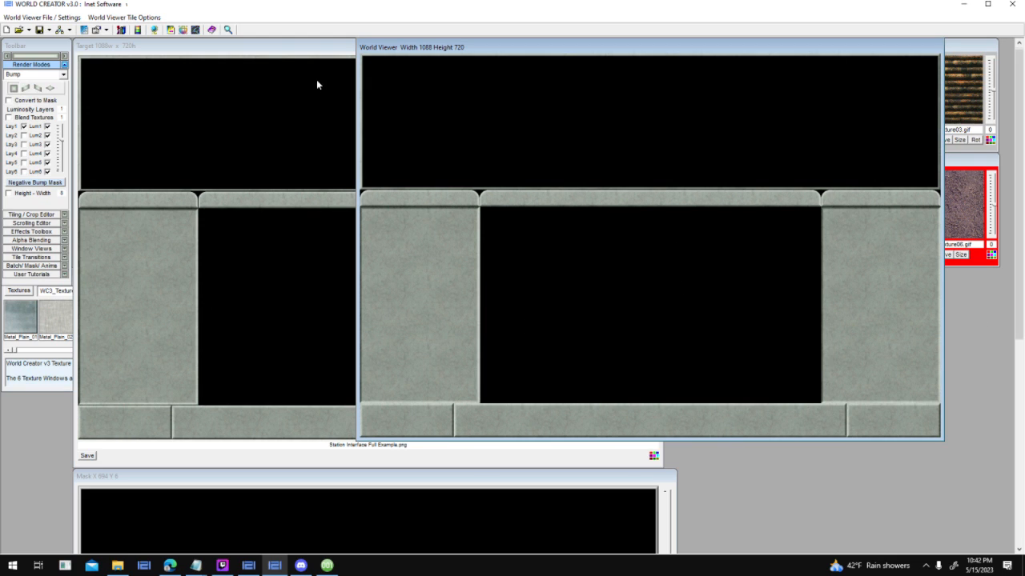
mouse_move(313, 54)
left_mouse_down()
mouse_move(742, 51)
mouse_move(482, 60)
mouse_move(611, 67)
mouse_move(316, 65)
left_mouse_up()
left_click(117, 566)
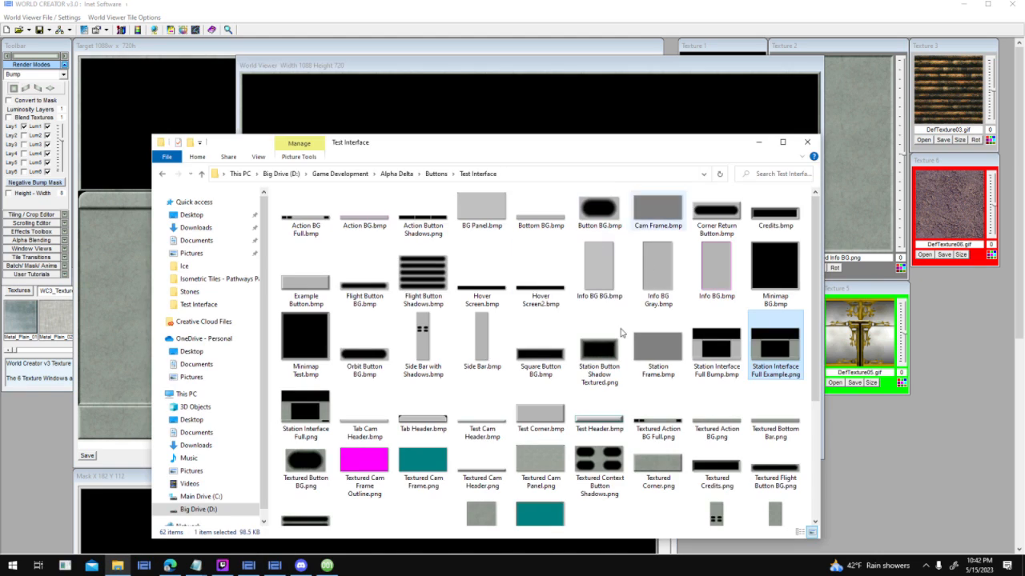
key("Return")
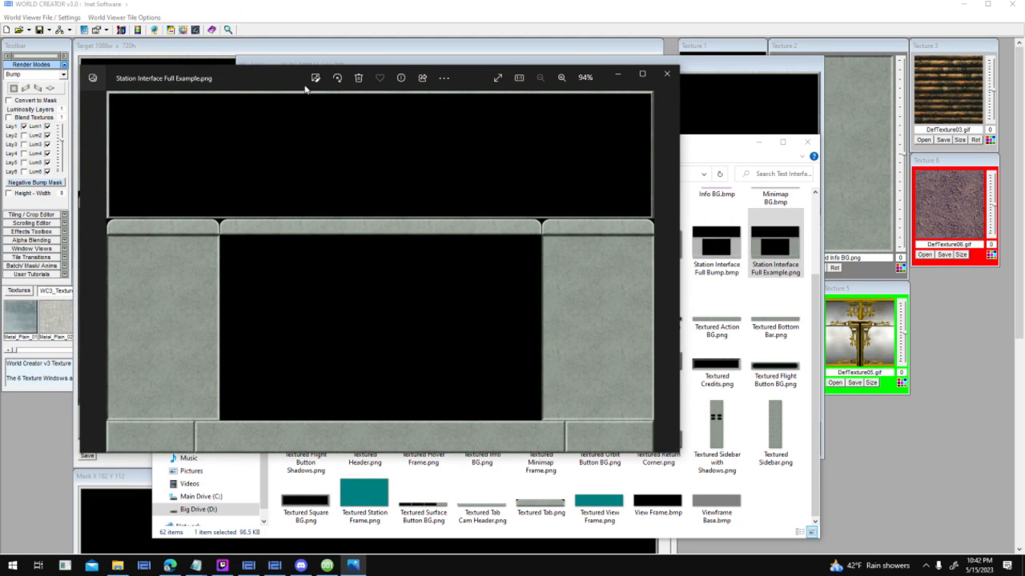
left_click(600, 50)
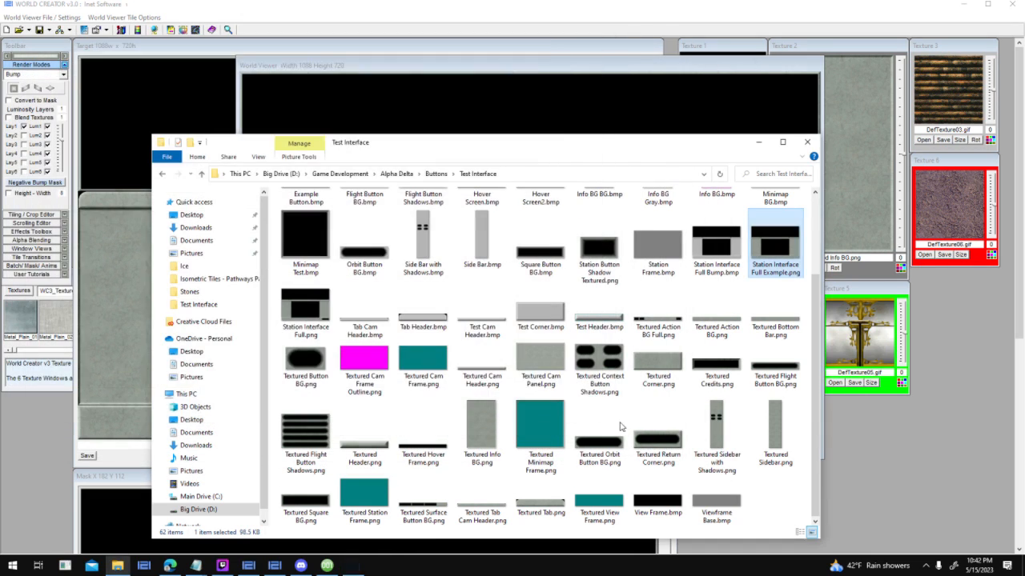
left_click(911, 433)
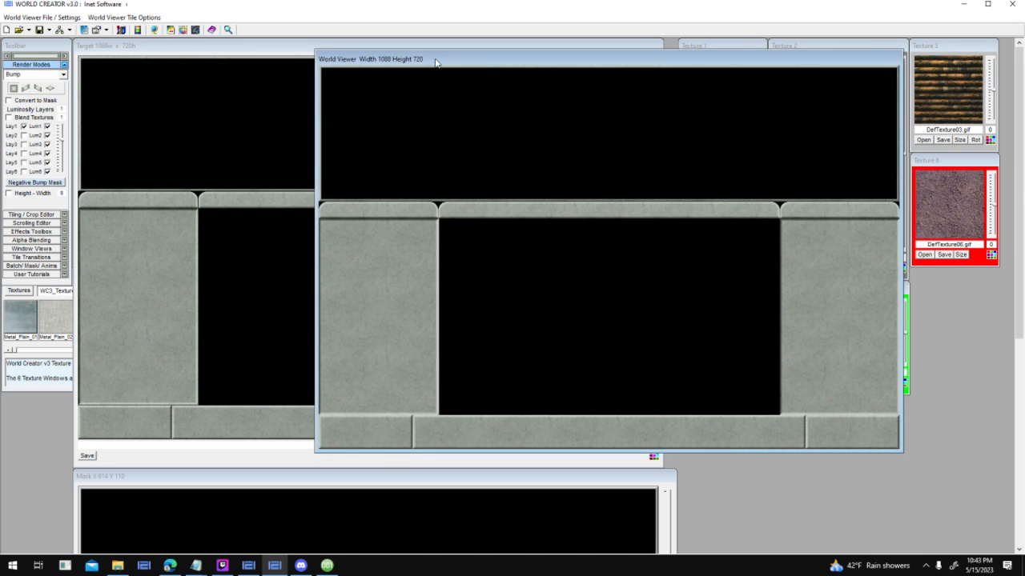
Switch to 001 Game Creator and examine the Docking Station and Docking Orbit interfaces, saving the open interface when changing between them
left_click(326, 565)
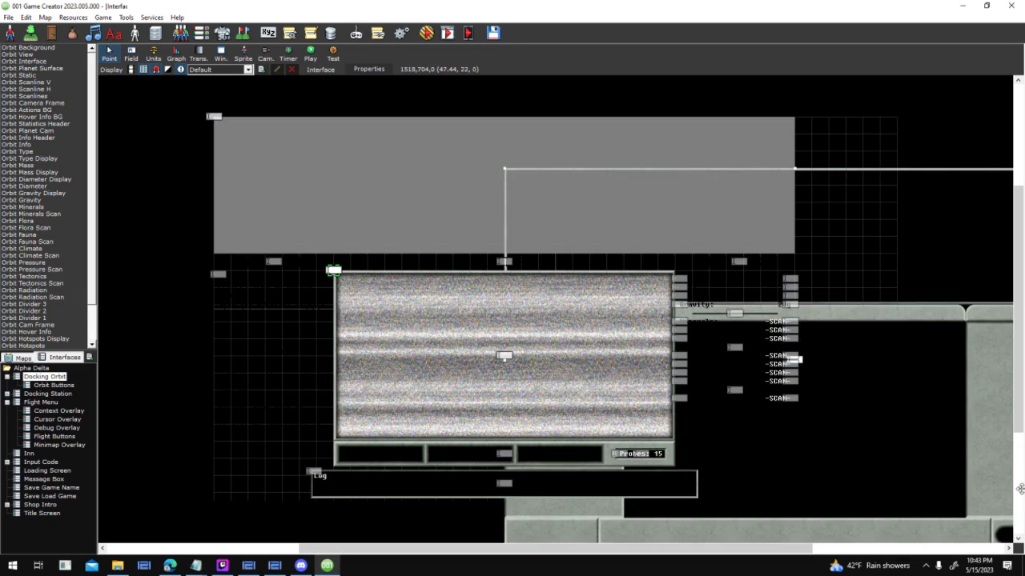
left_click(48, 394)
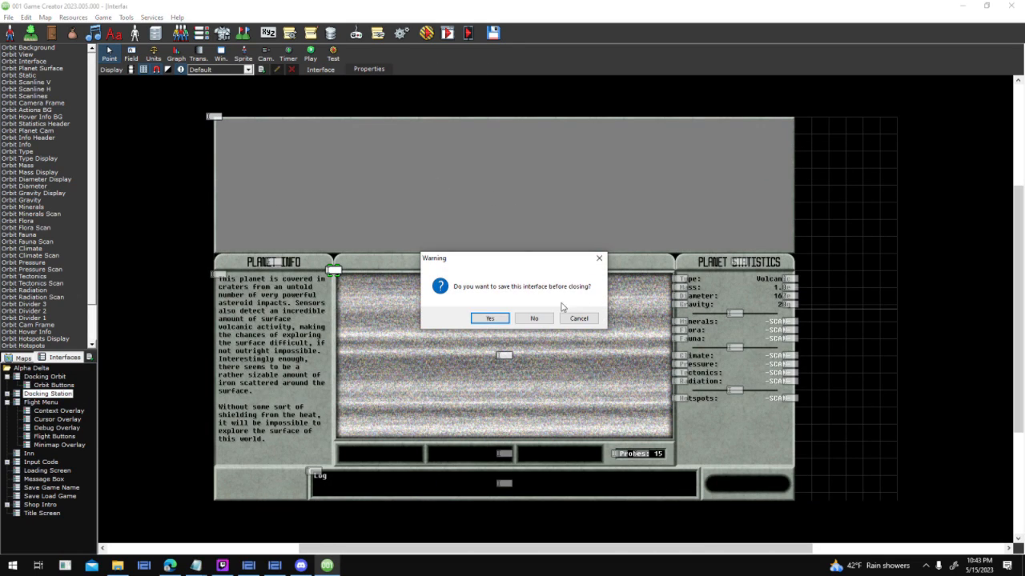
left_click(488, 318)
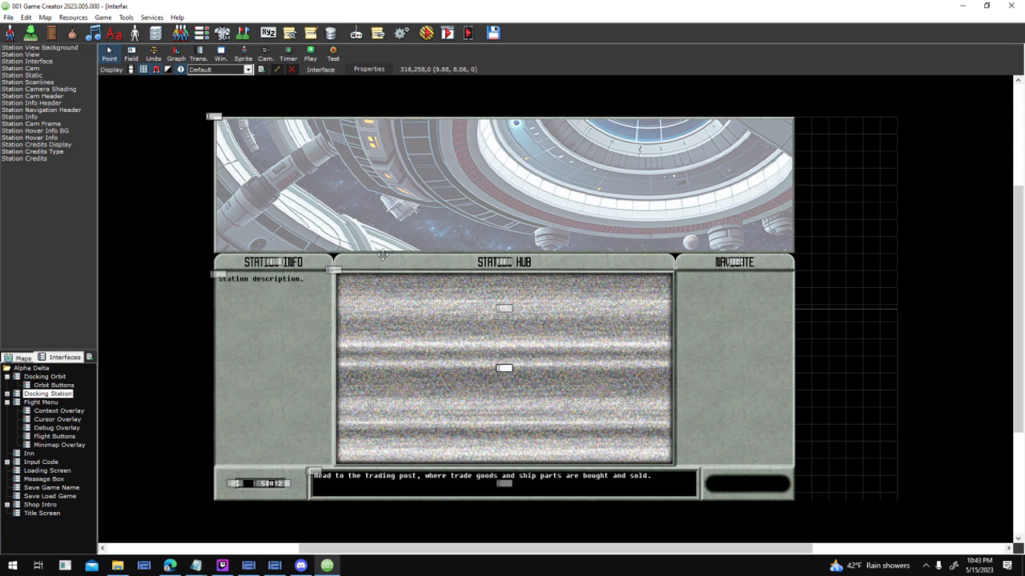
left_click(40, 378)
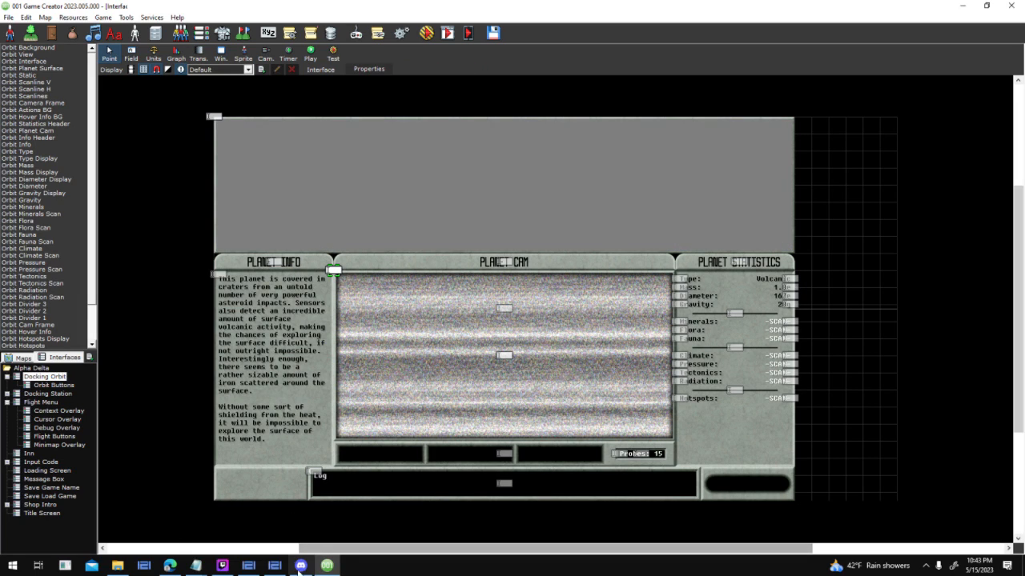
left_click(302, 566)
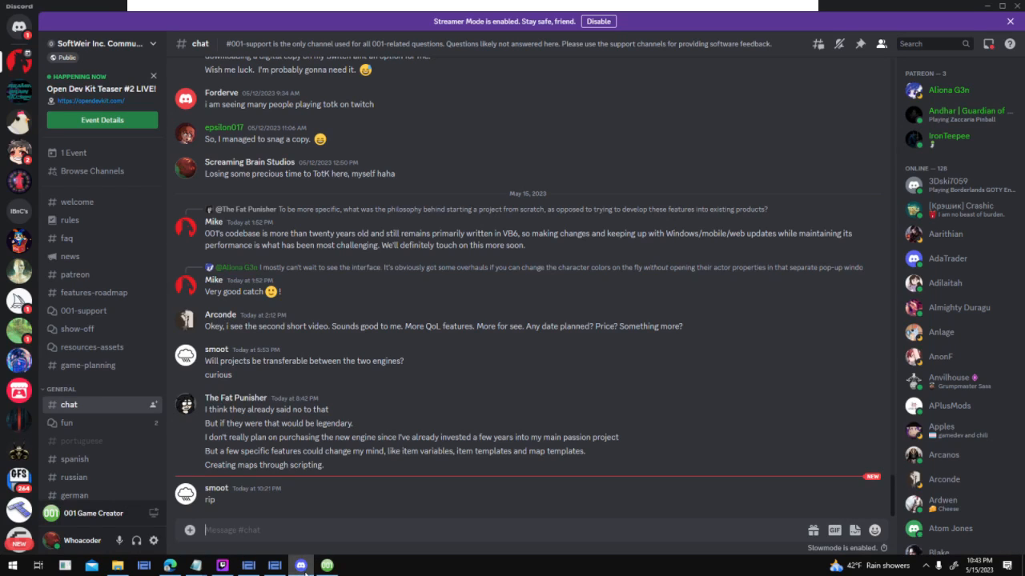
Return to World Creator, compare the tiled World Viewer layout with the Target render, and place the World Viewer over the Target window
left_click(278, 572)
mouse_move(449, 45)
left_mouse_down()
mouse_move(481, 72)
mouse_move(502, 58)
mouse_move(428, 45)
mouse_move(320, 50)
mouse_move(455, 48)
left_mouse_up()
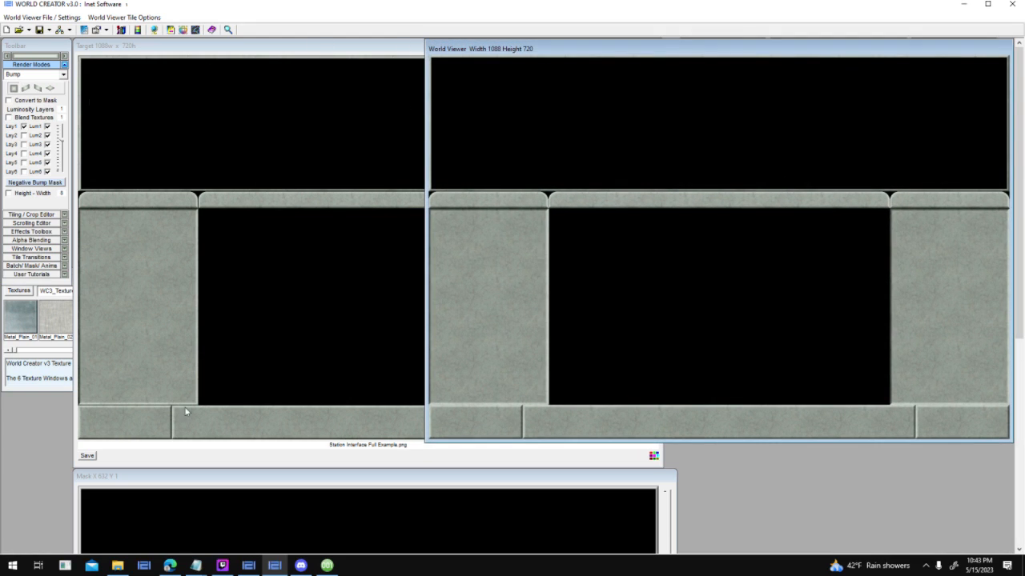
left_click(278, 456)
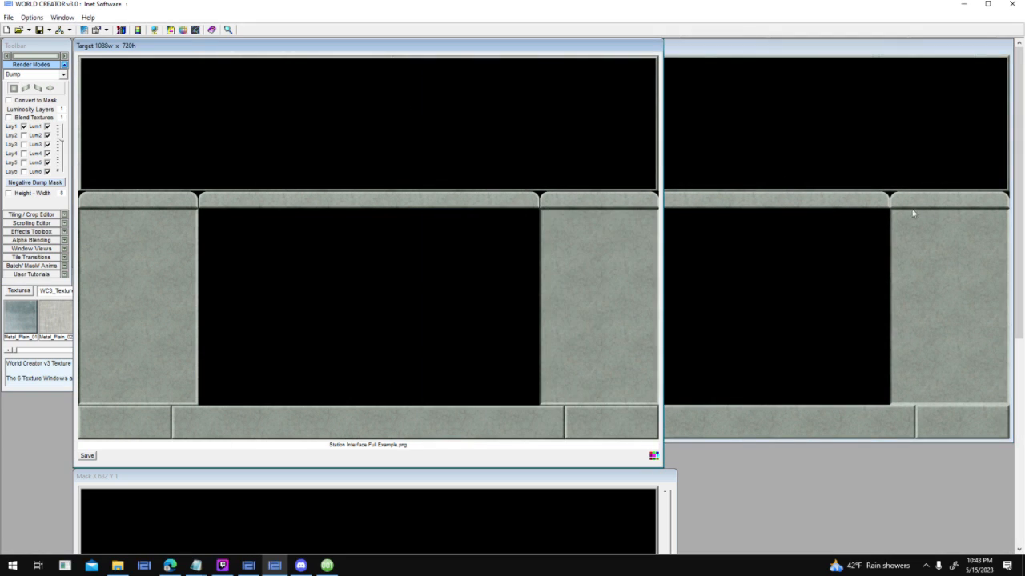
left_click(840, 270)
left_click_drag(501, 48, 146, 50)
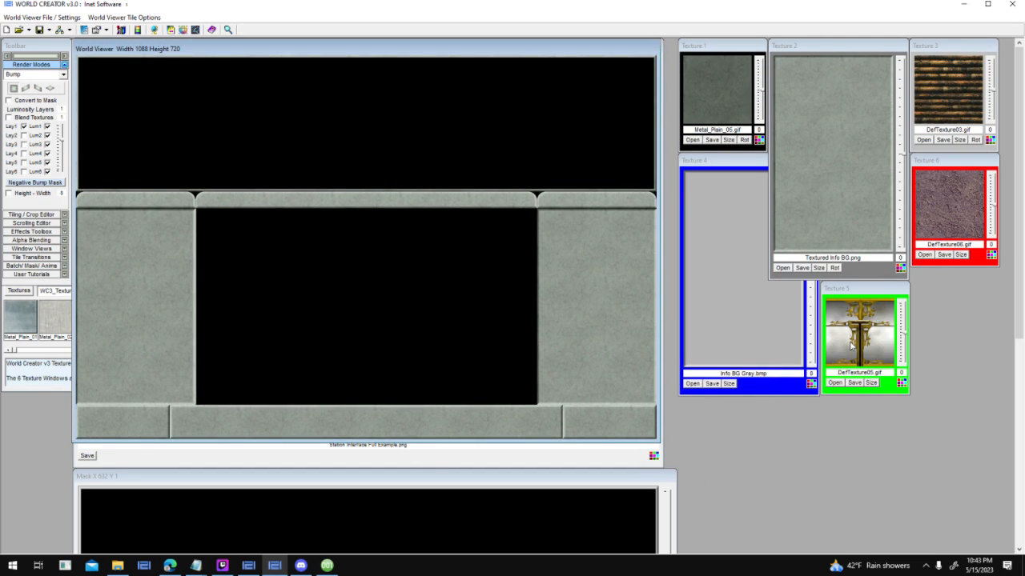